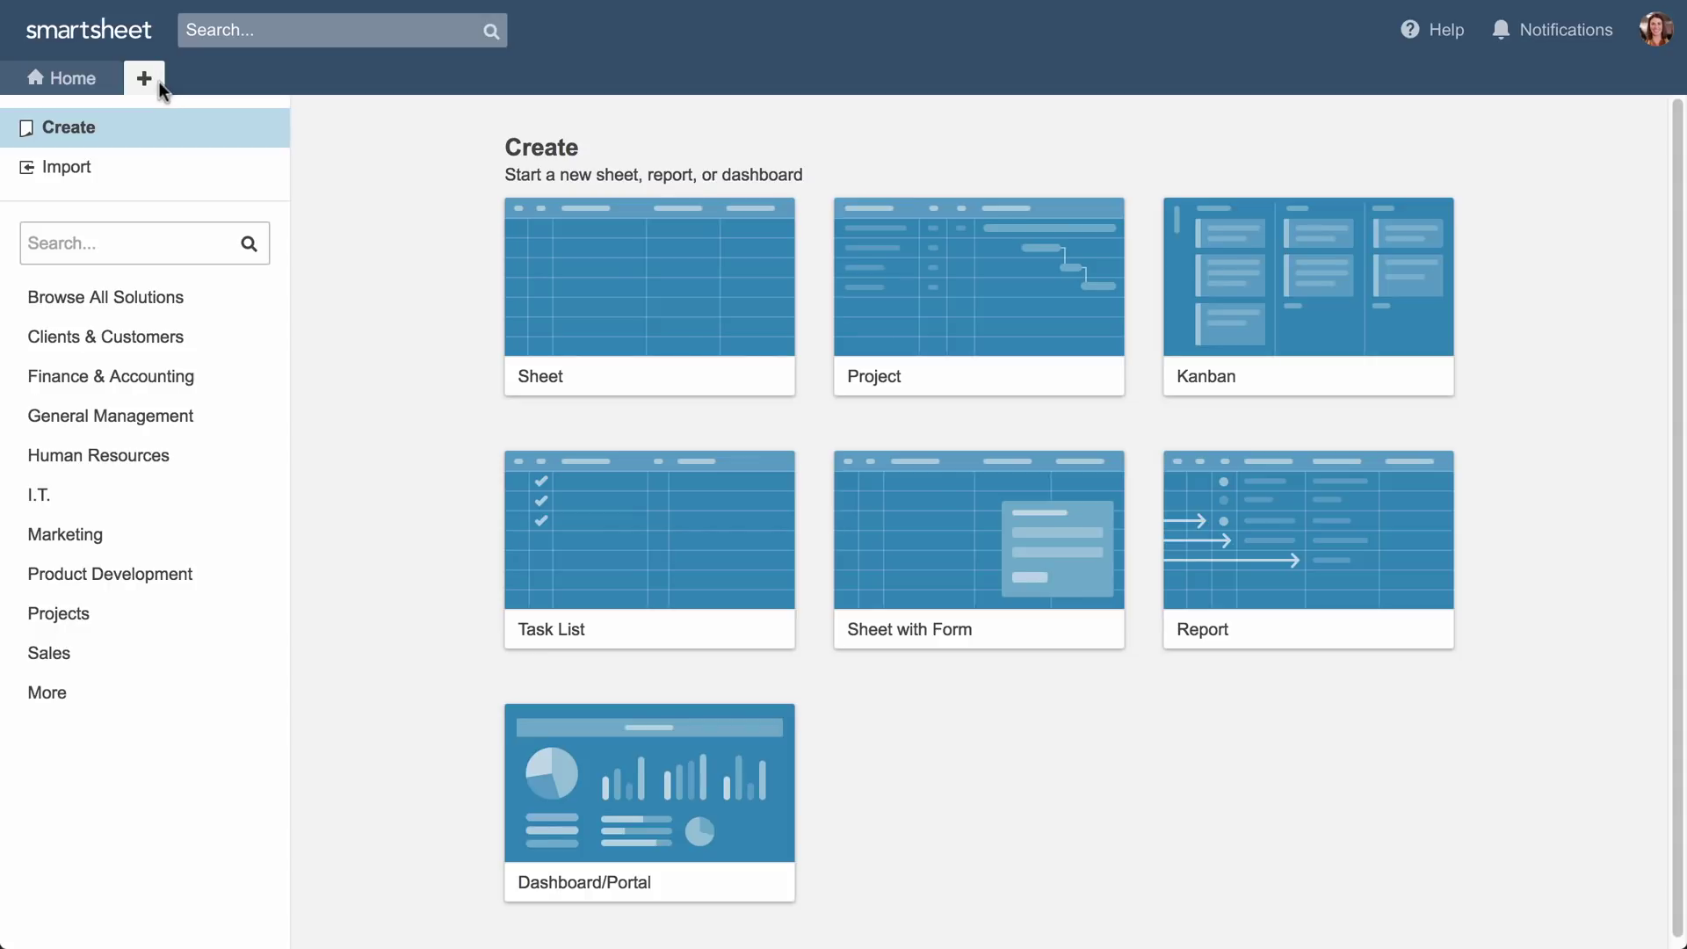
Step: Browse the Import and Projects options, then return to the blank Create options
left_click(117, 163)
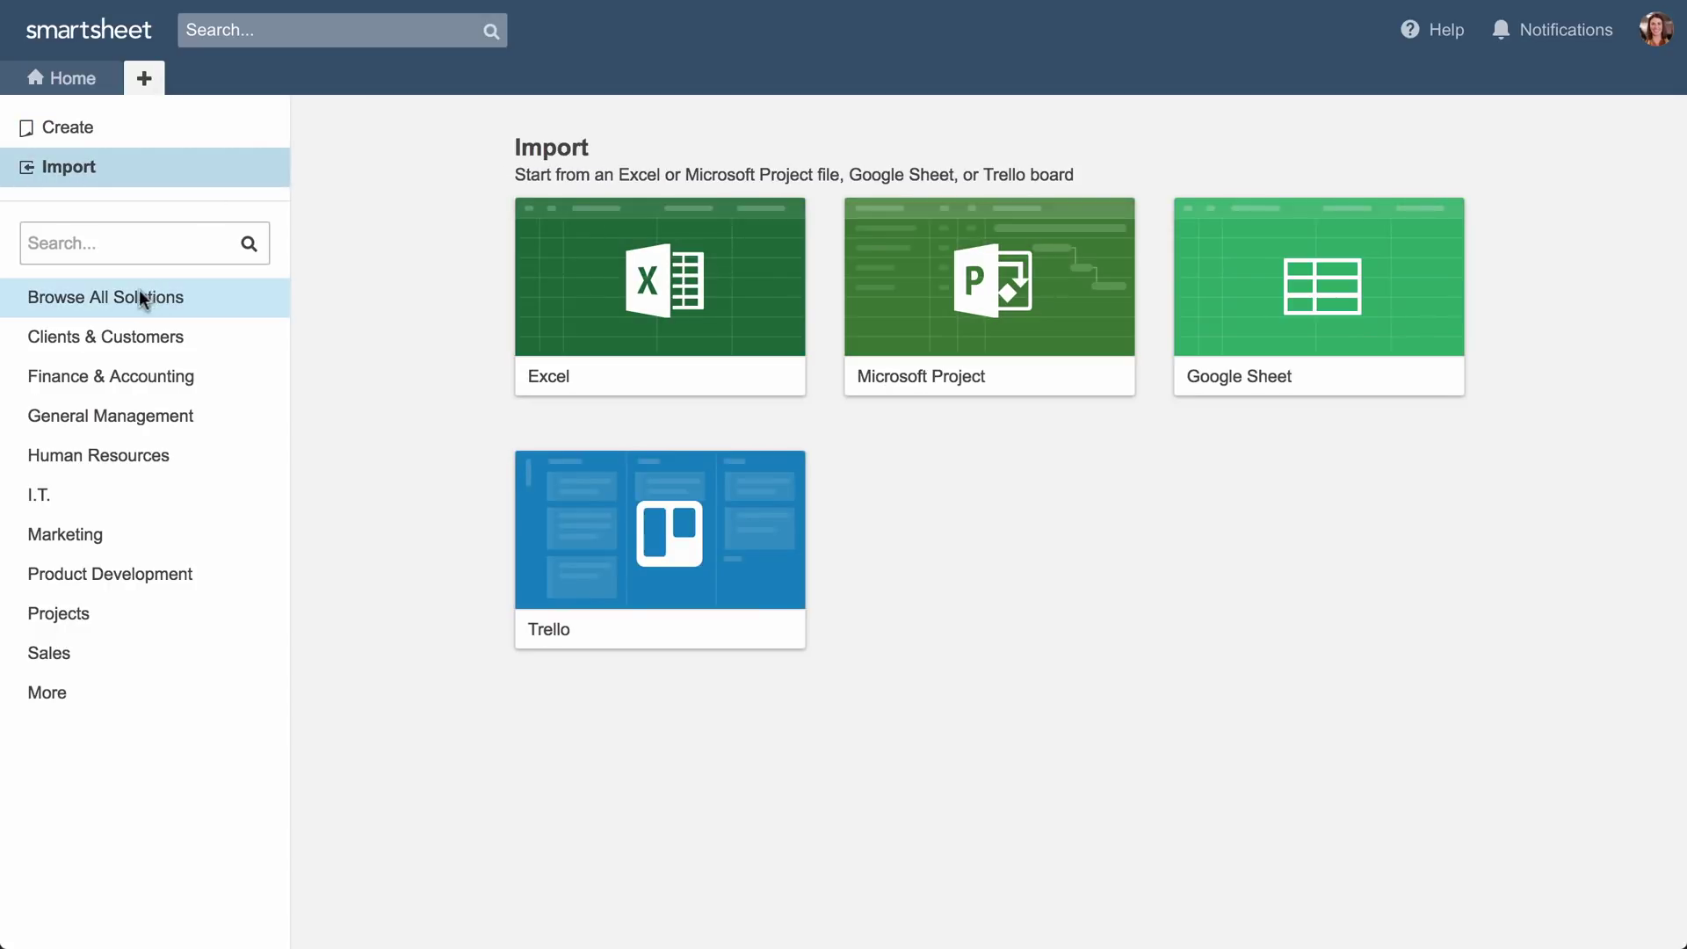
left_click(107, 613)
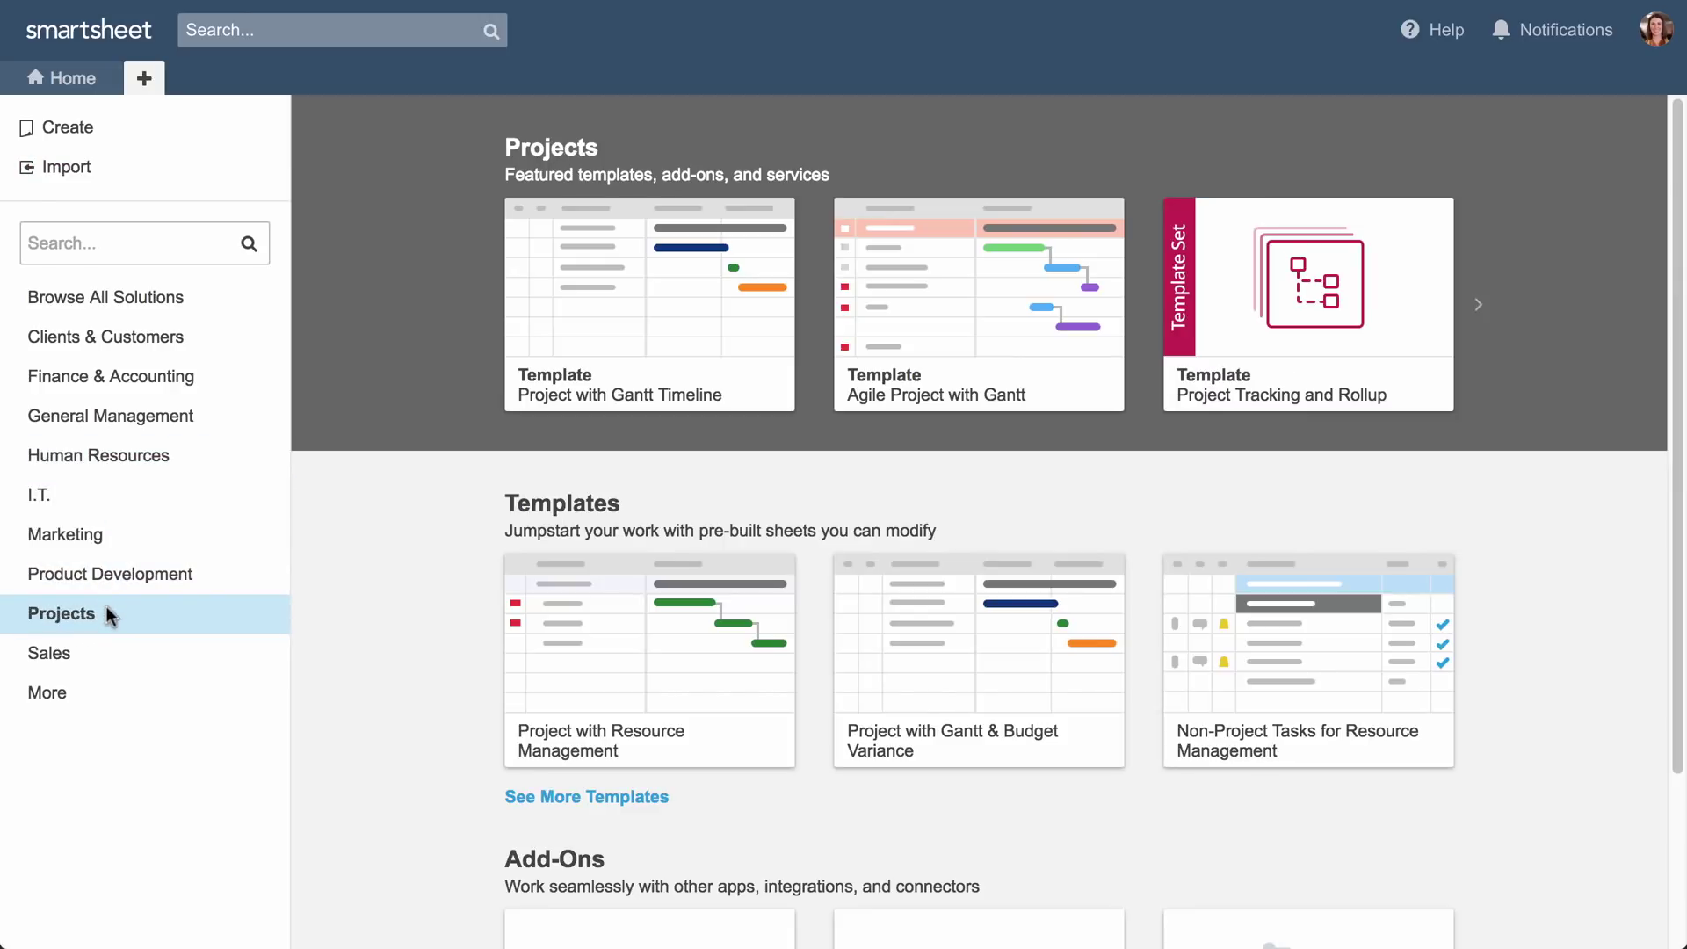
left_click(92, 134)
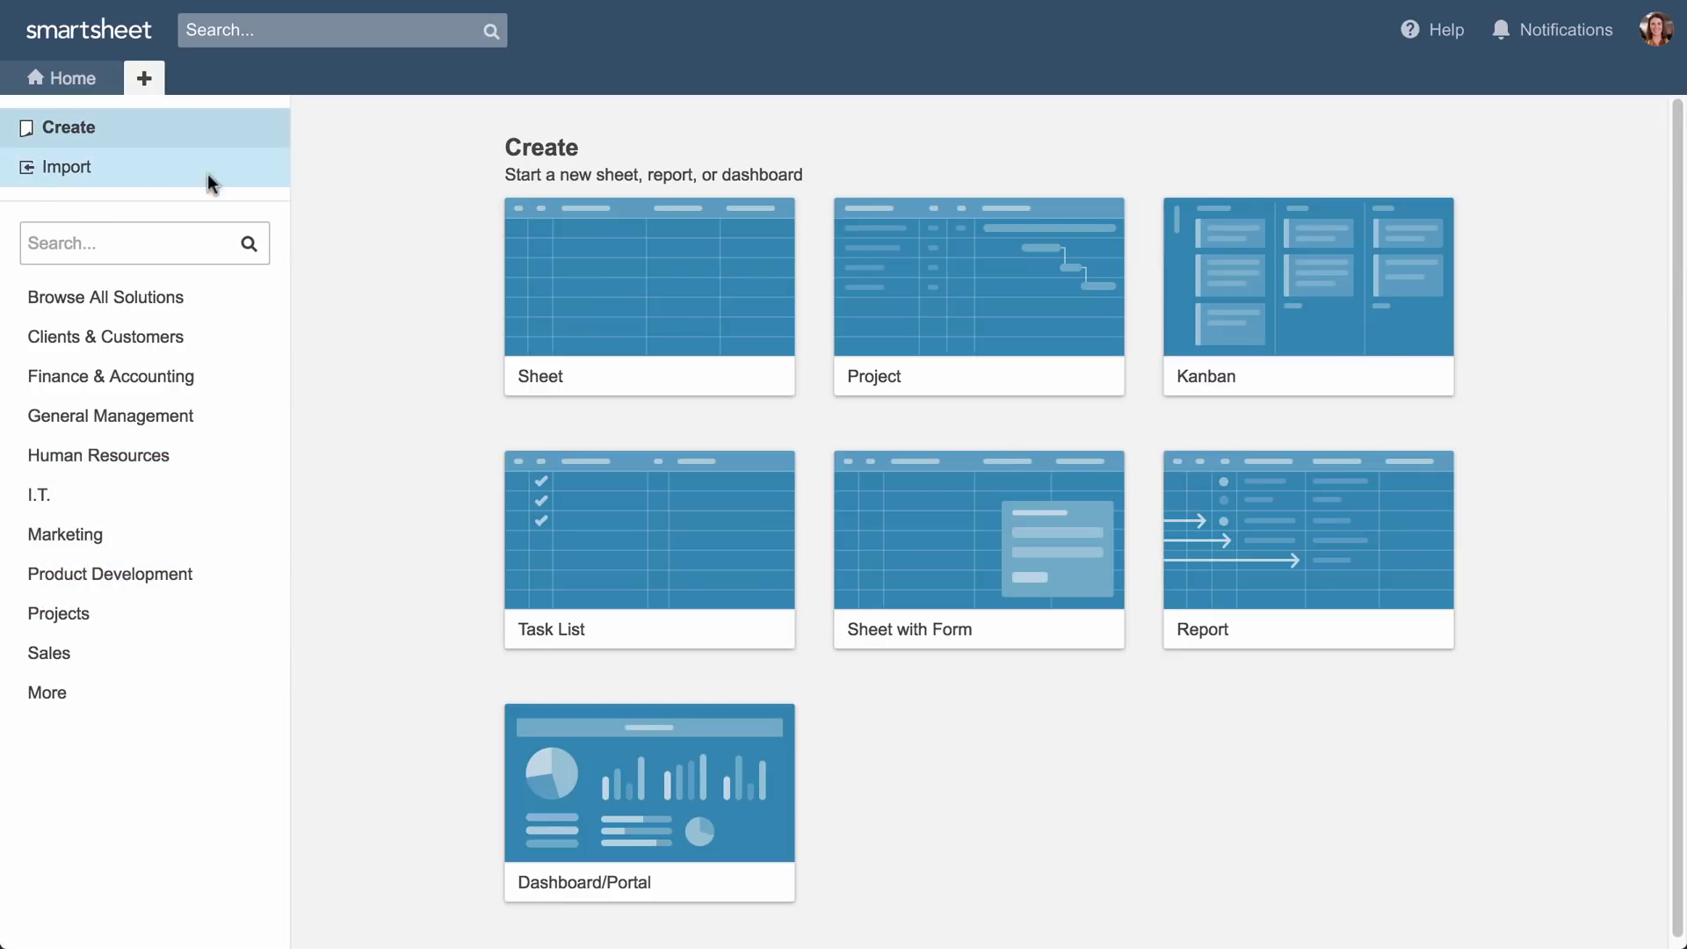
Step: Create a blank sheet named 'Launch Plan' and select its Primary Column
left_click(563, 306)
type("Launch Plan")
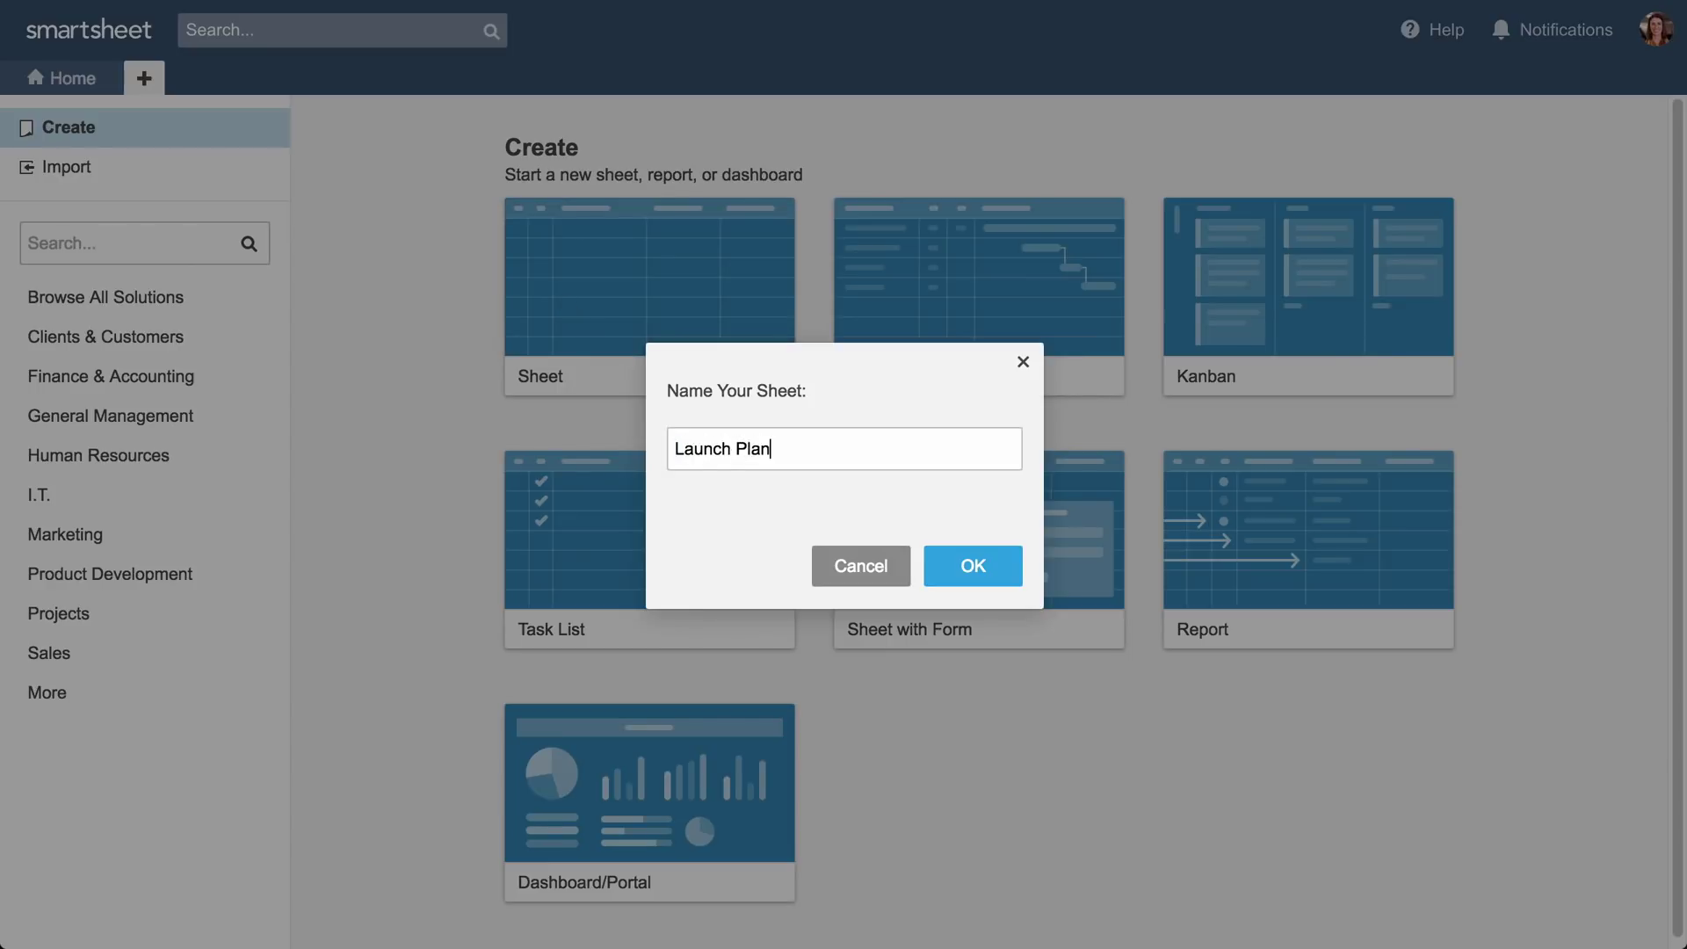
key("Return")
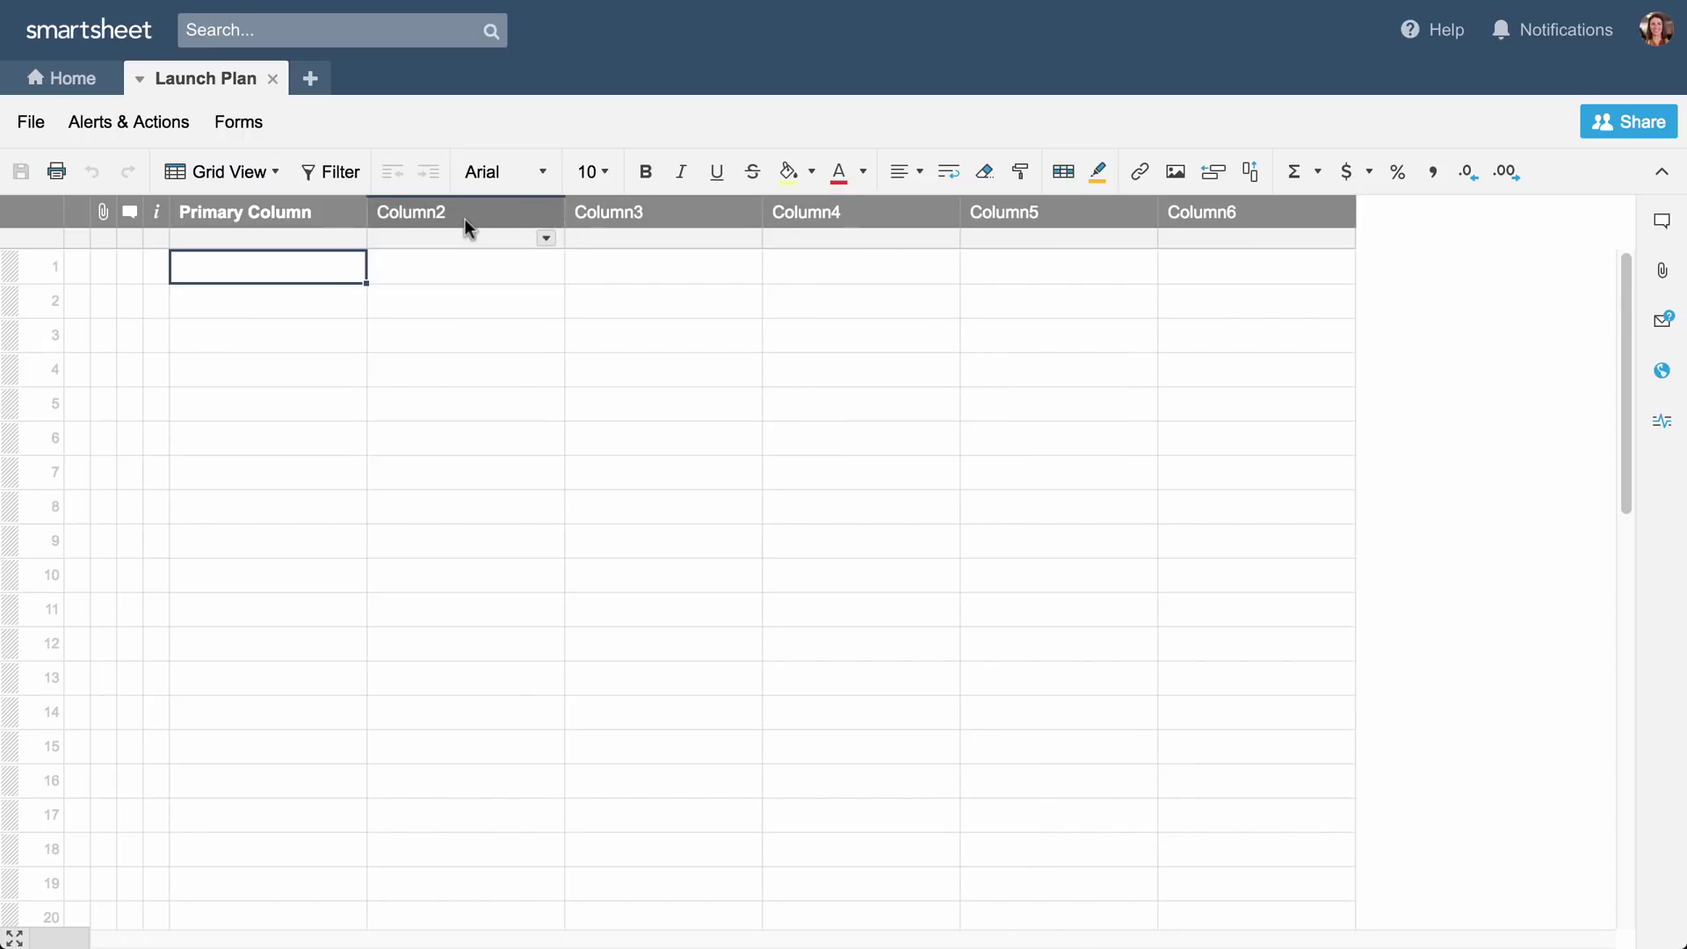
left_click(283, 215)
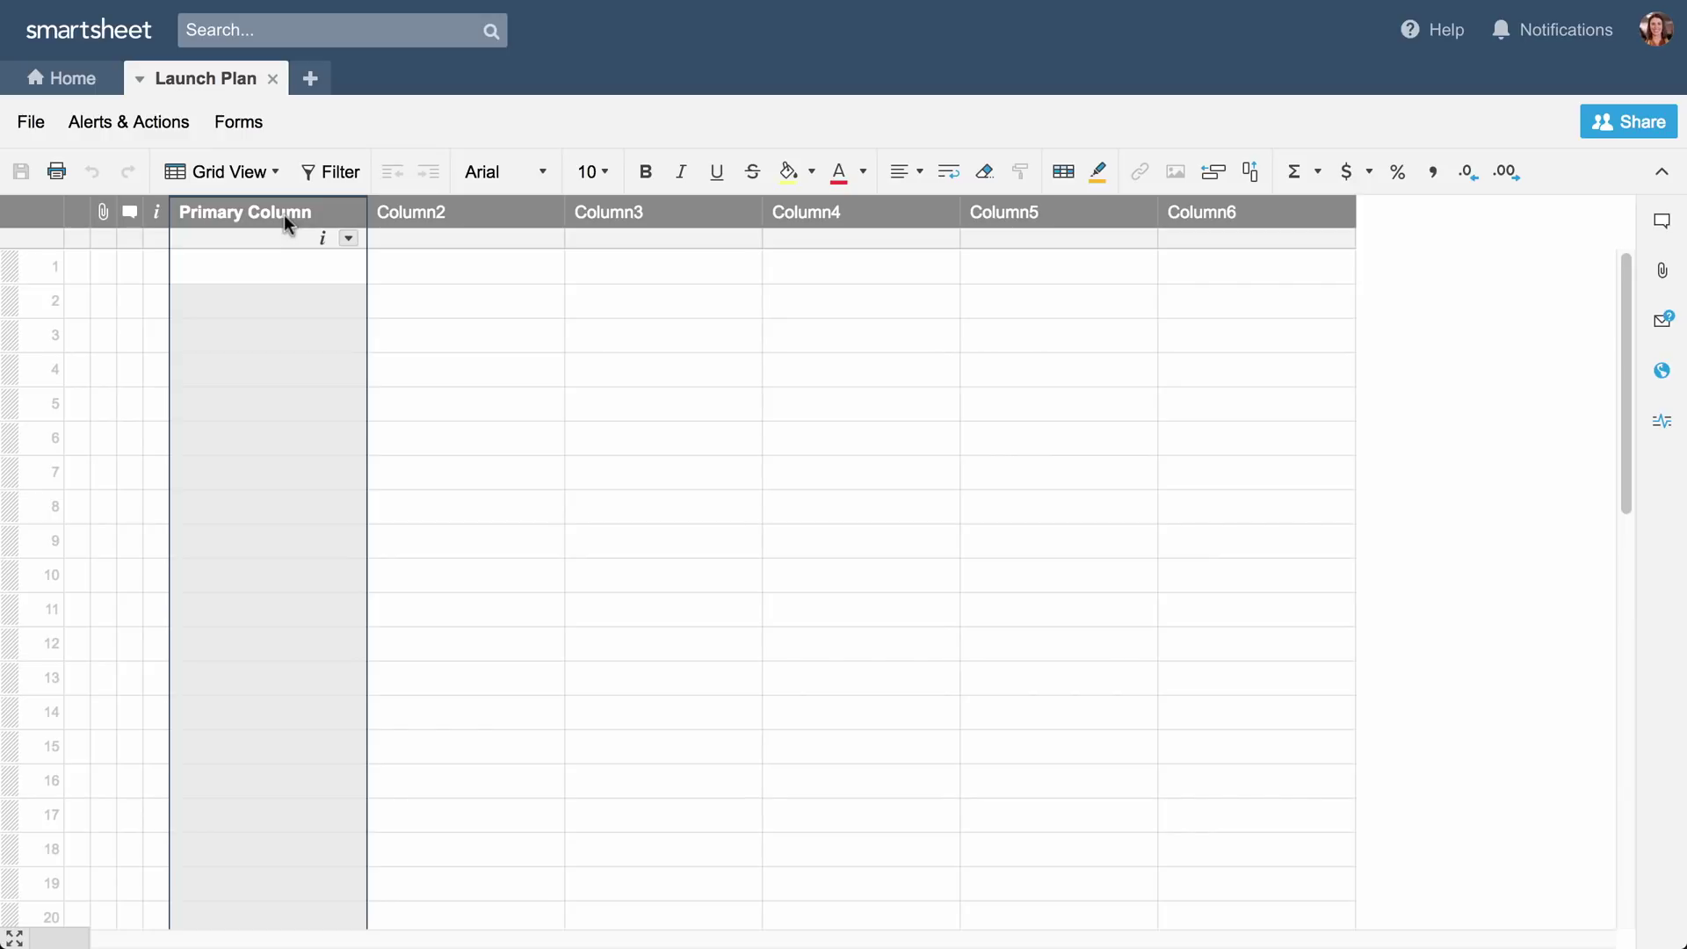
Step: Rename the primary column to 'Task Name' and start entering the first task, Business Case
double_click(283, 215)
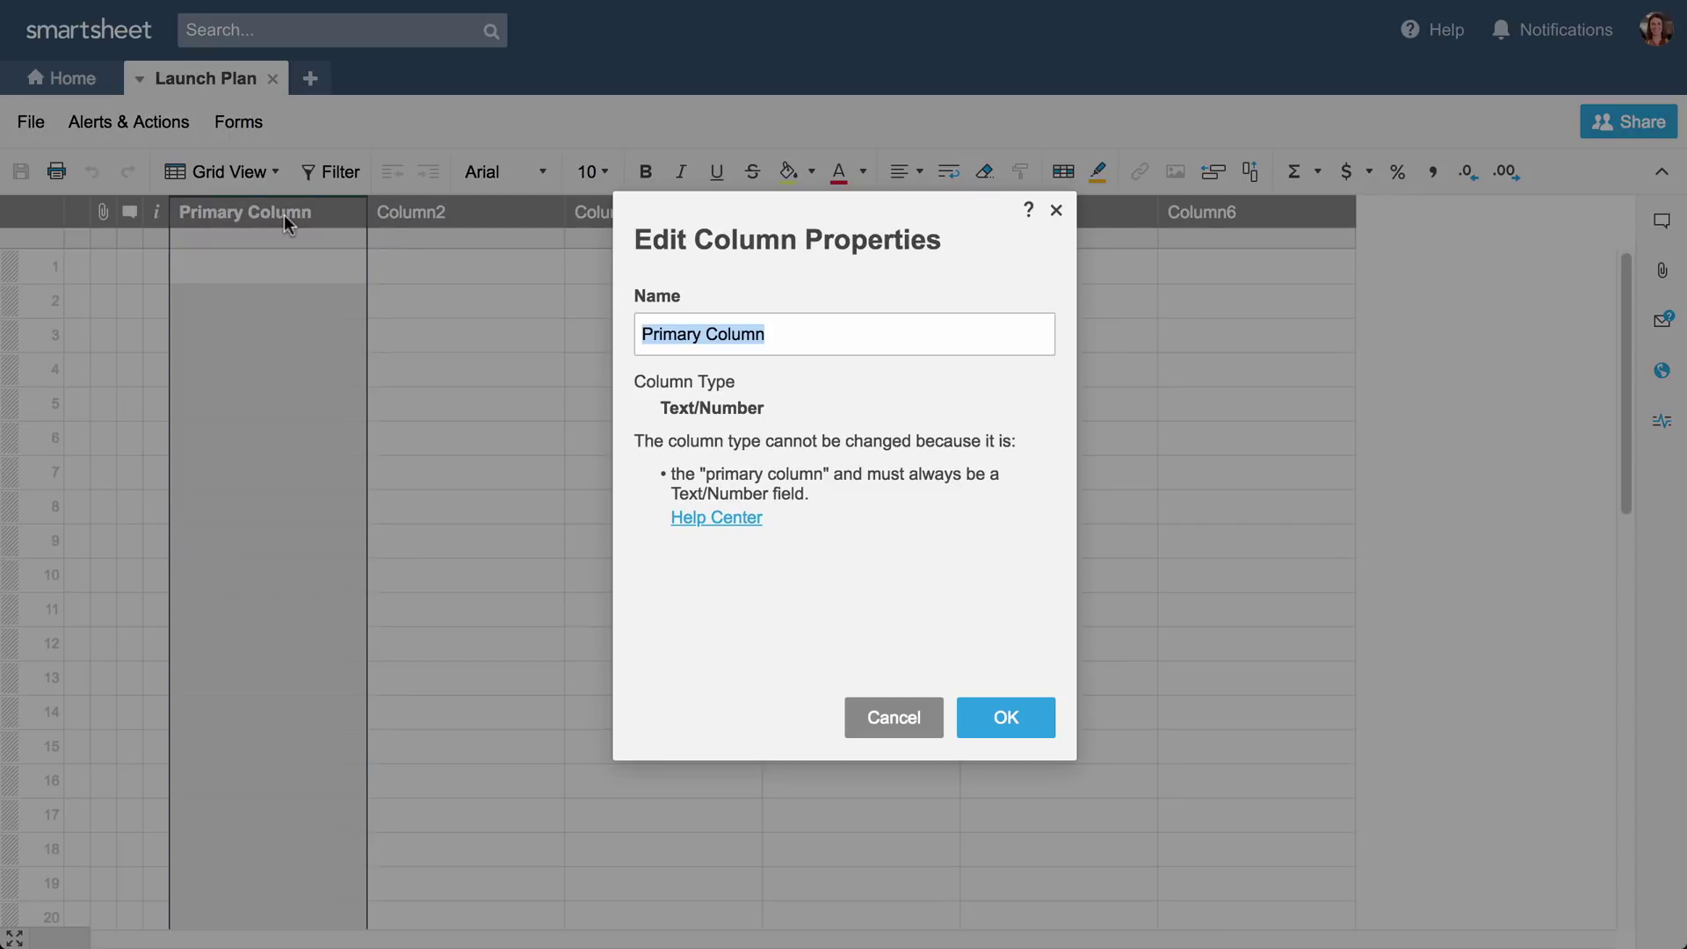
type("Task Name")
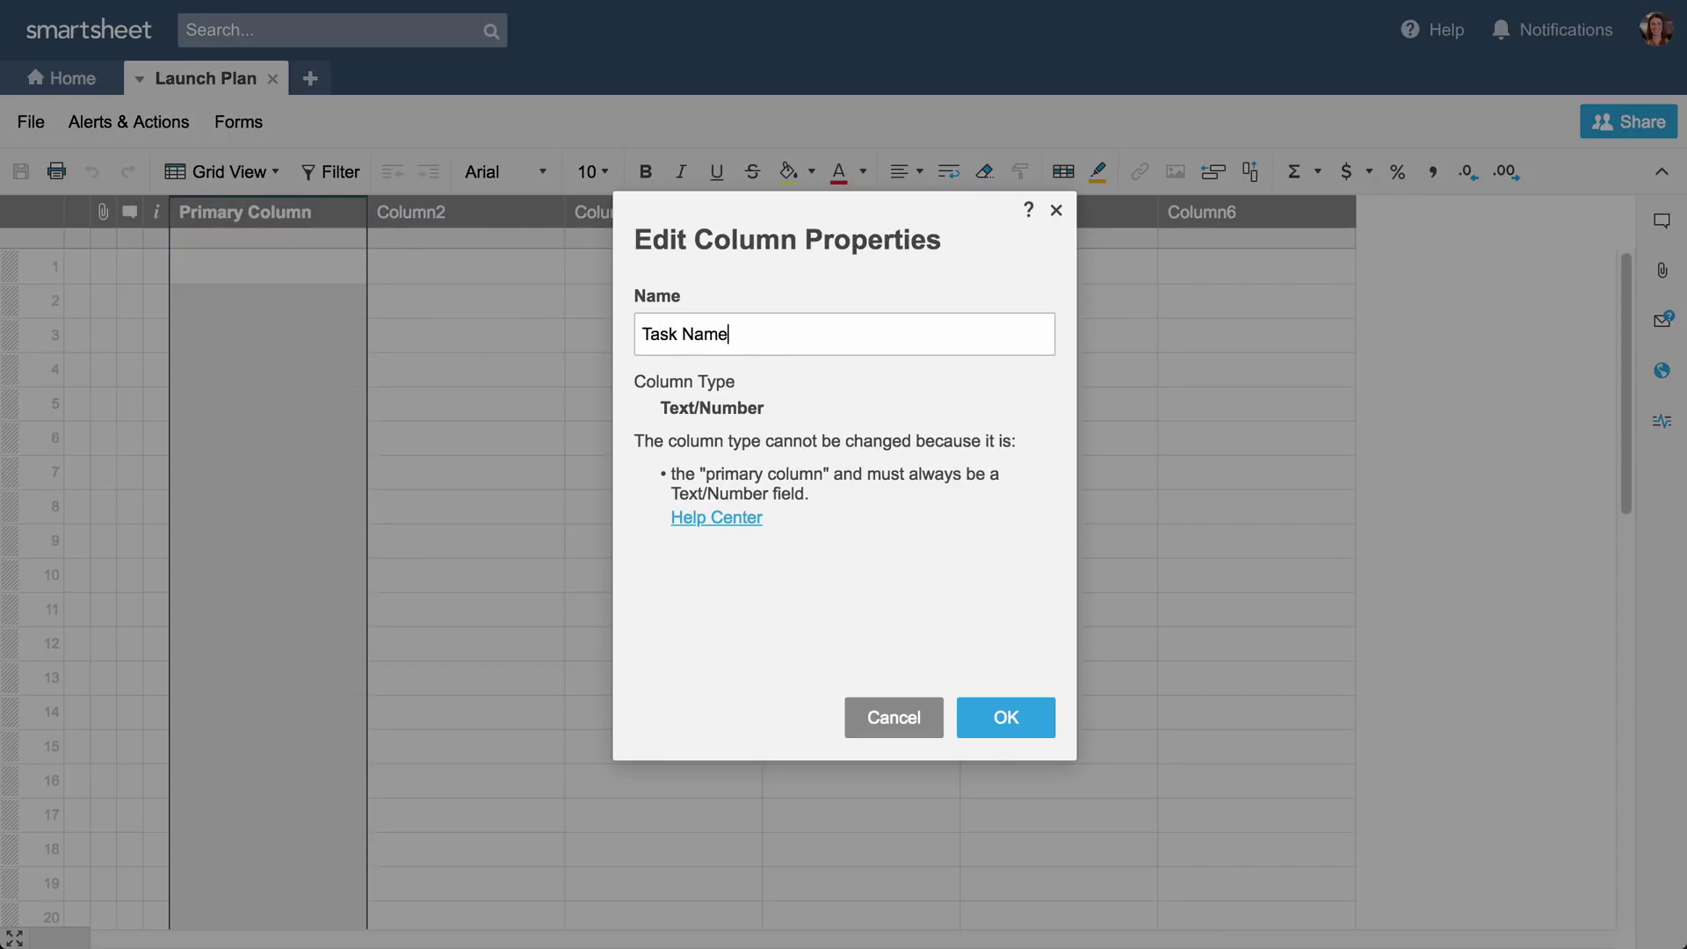
key("Return")
type("Business Case")
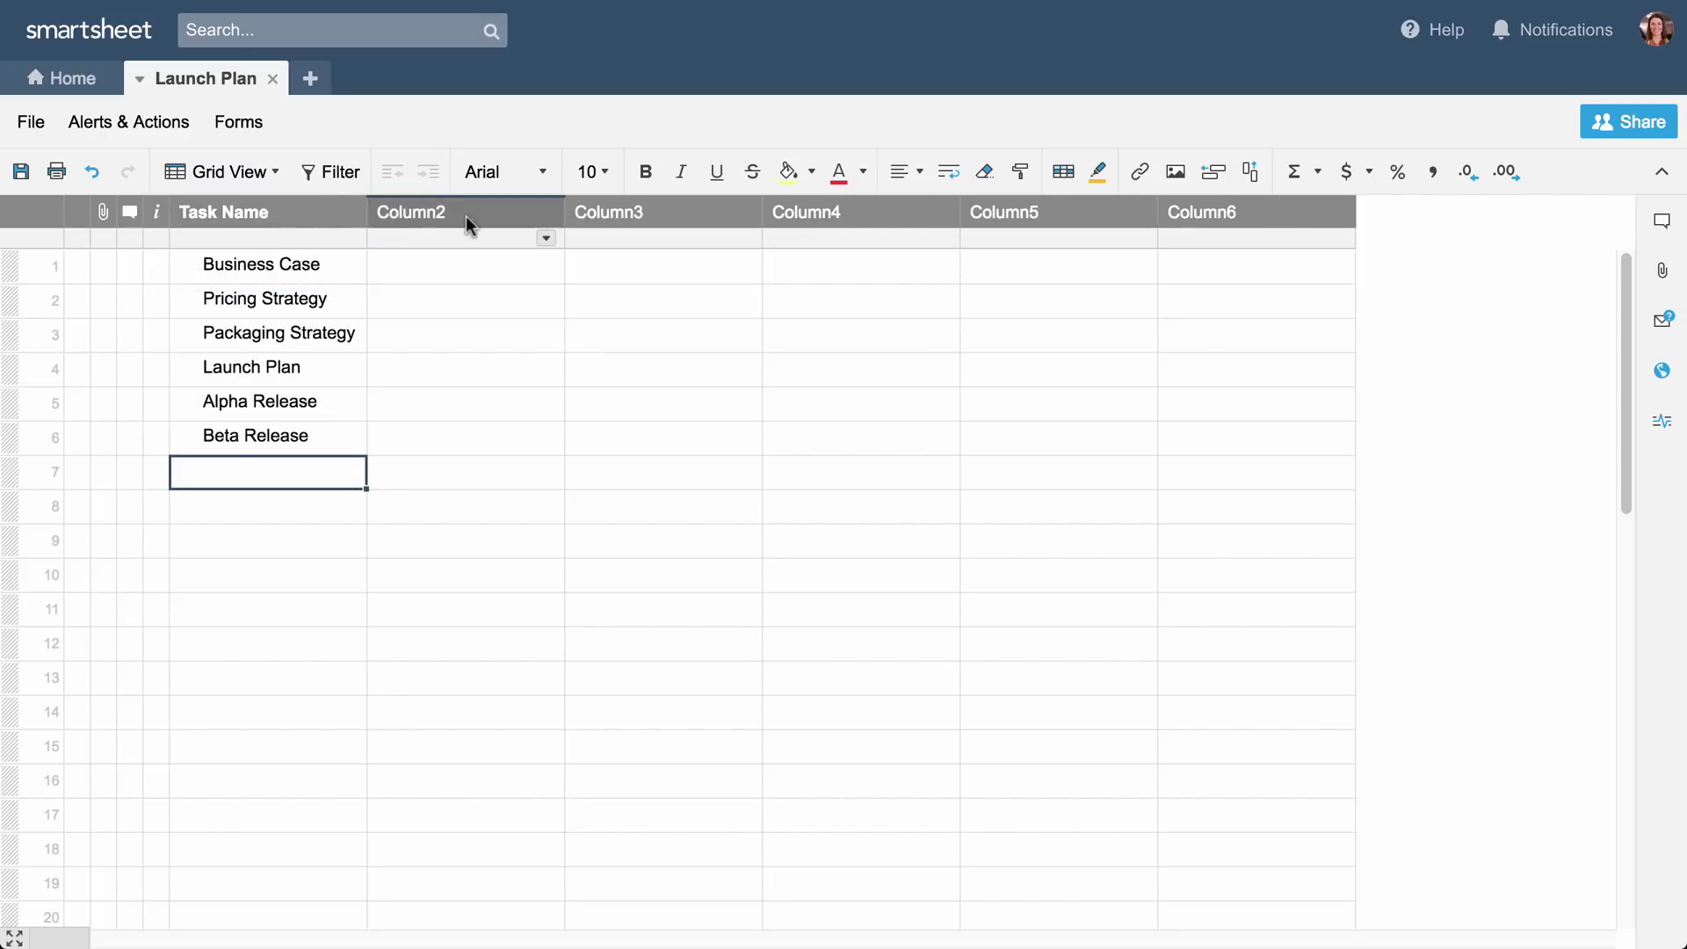
Step: Make Column2 an 'Assigned To' Contact List column and assign a team member to Business Case
left_click(545, 235)
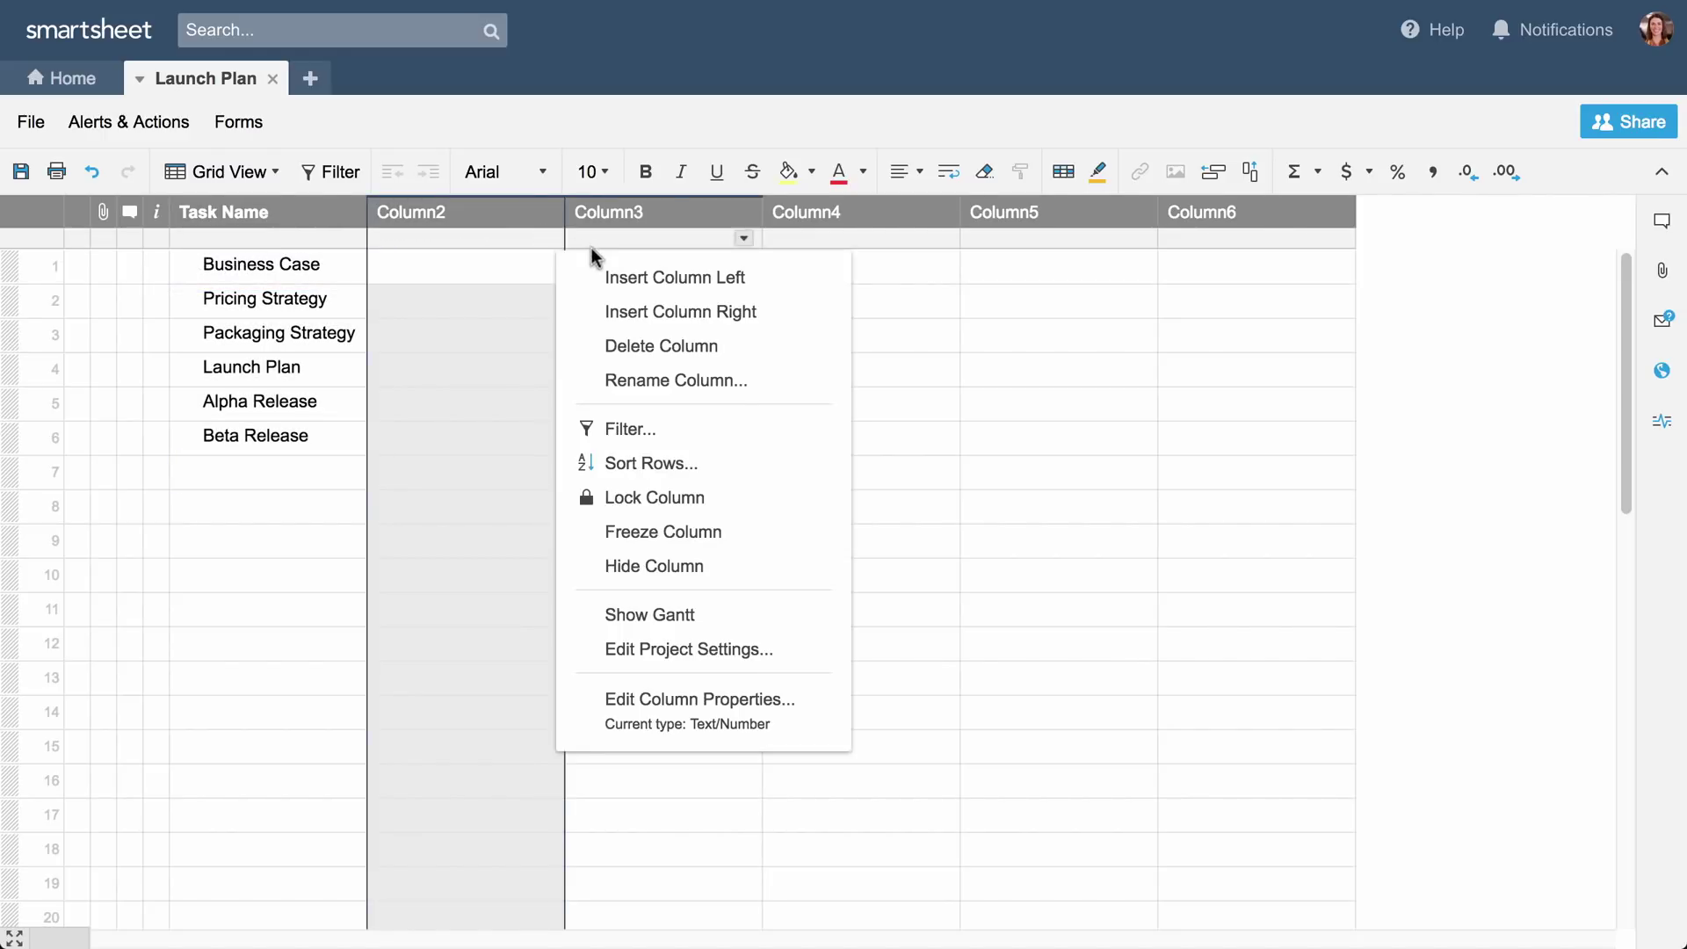
left_click(605, 382)
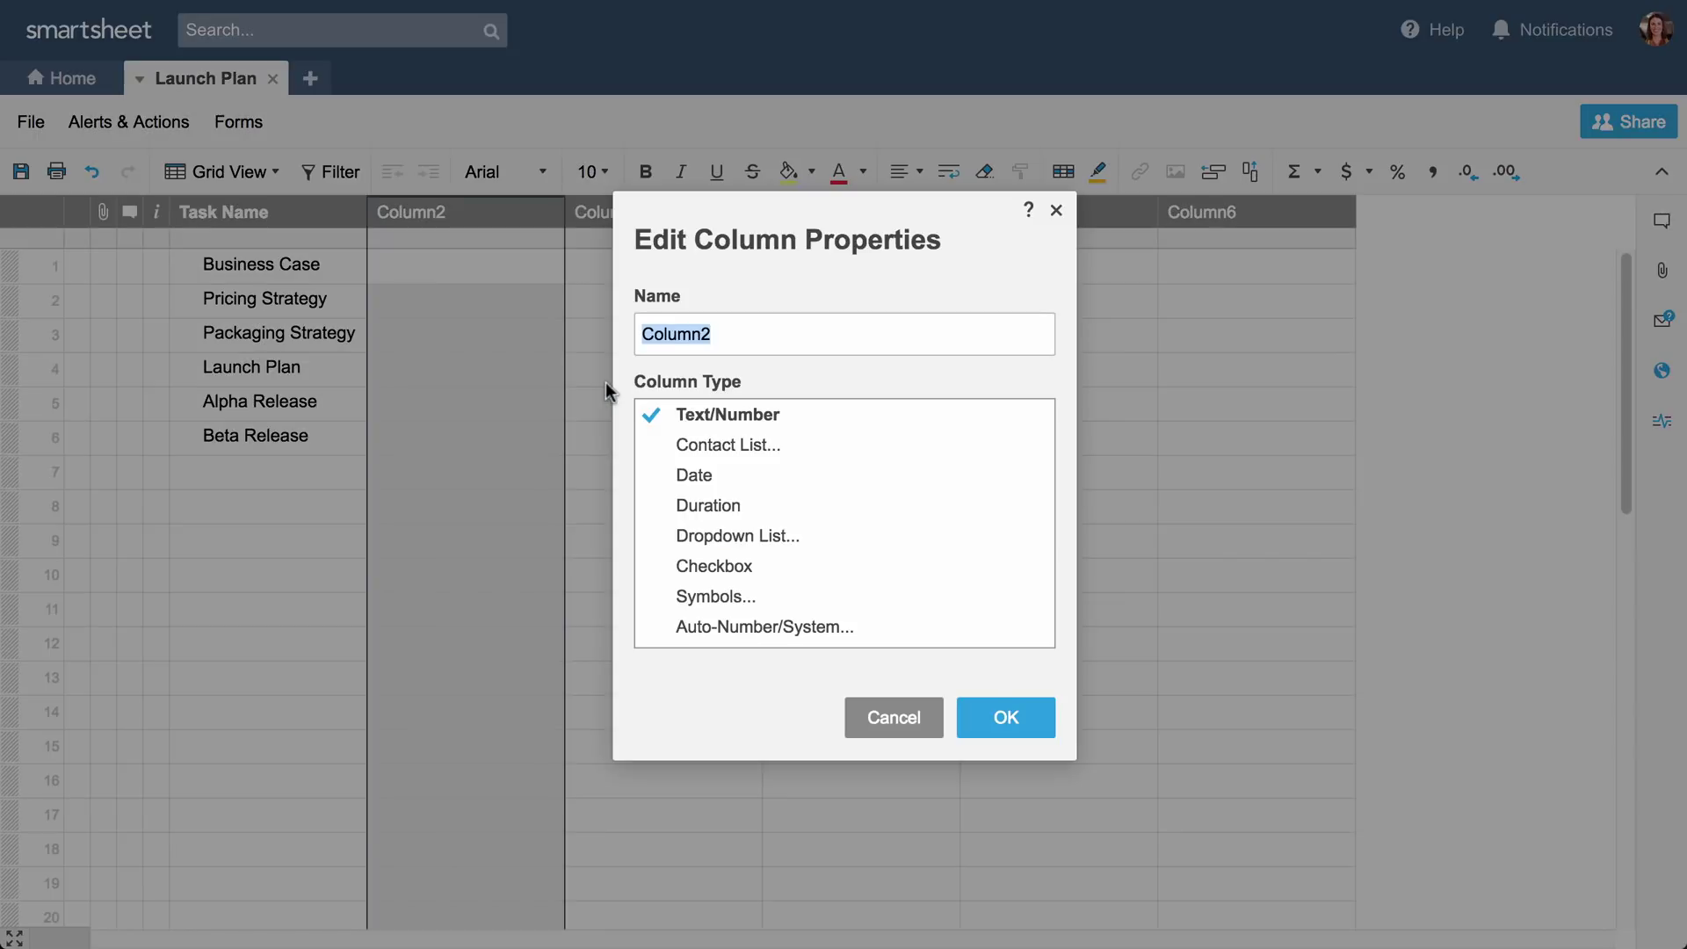
type("Assigned To")
left_click(674, 443)
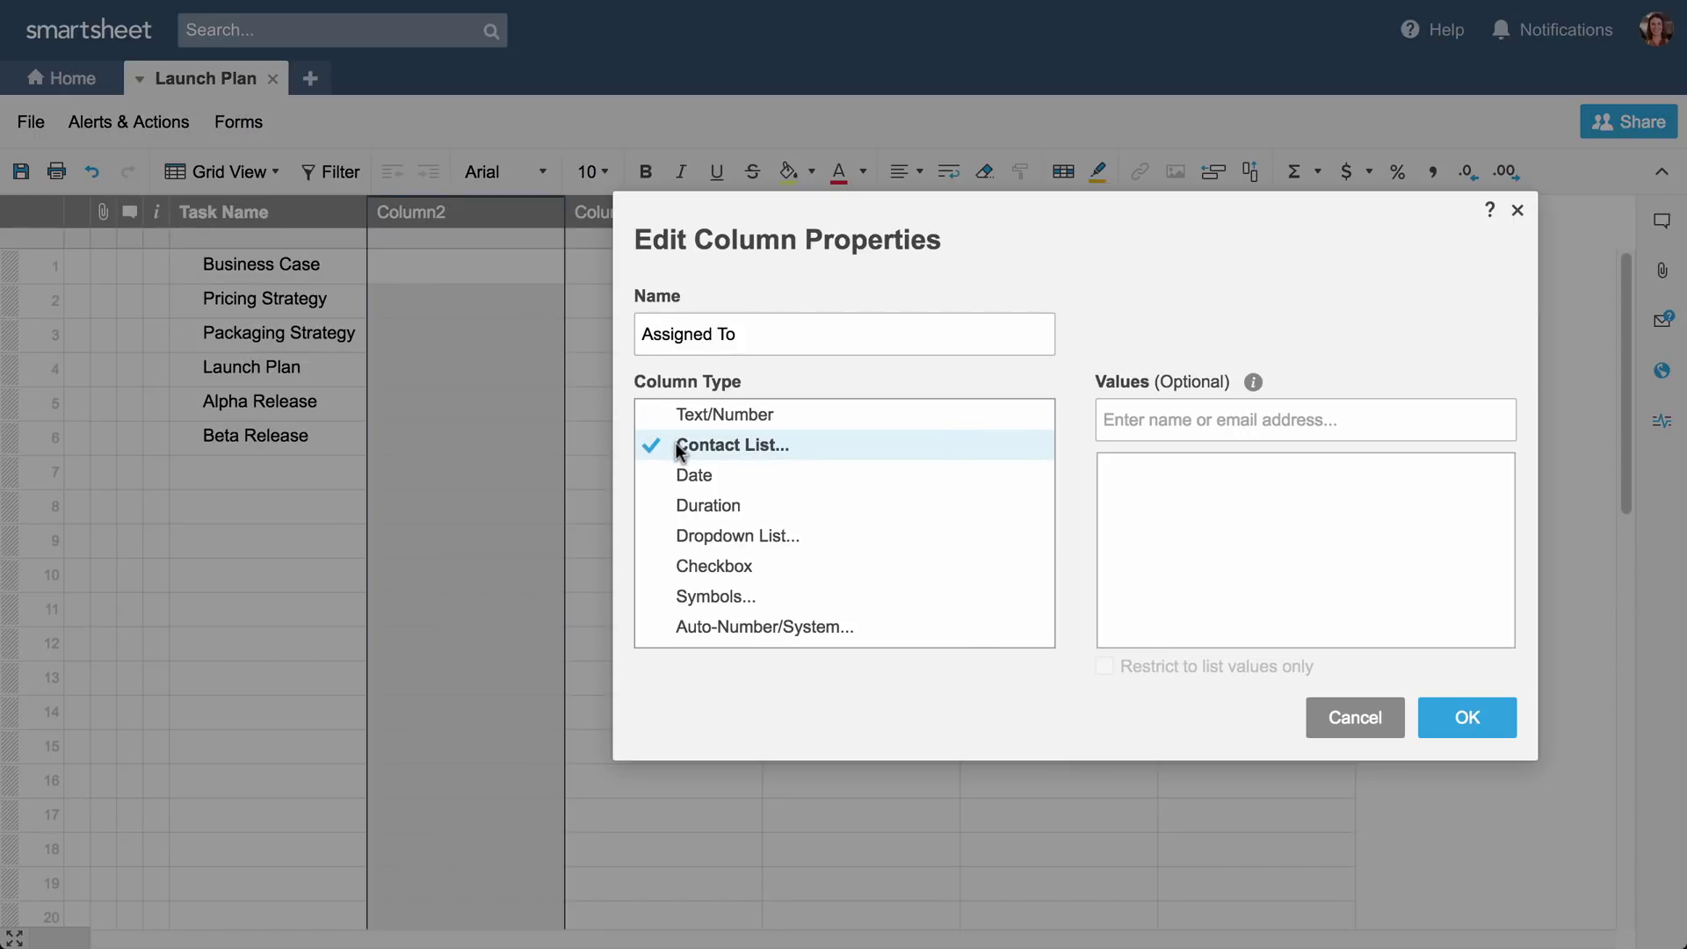
left_click(1480, 713)
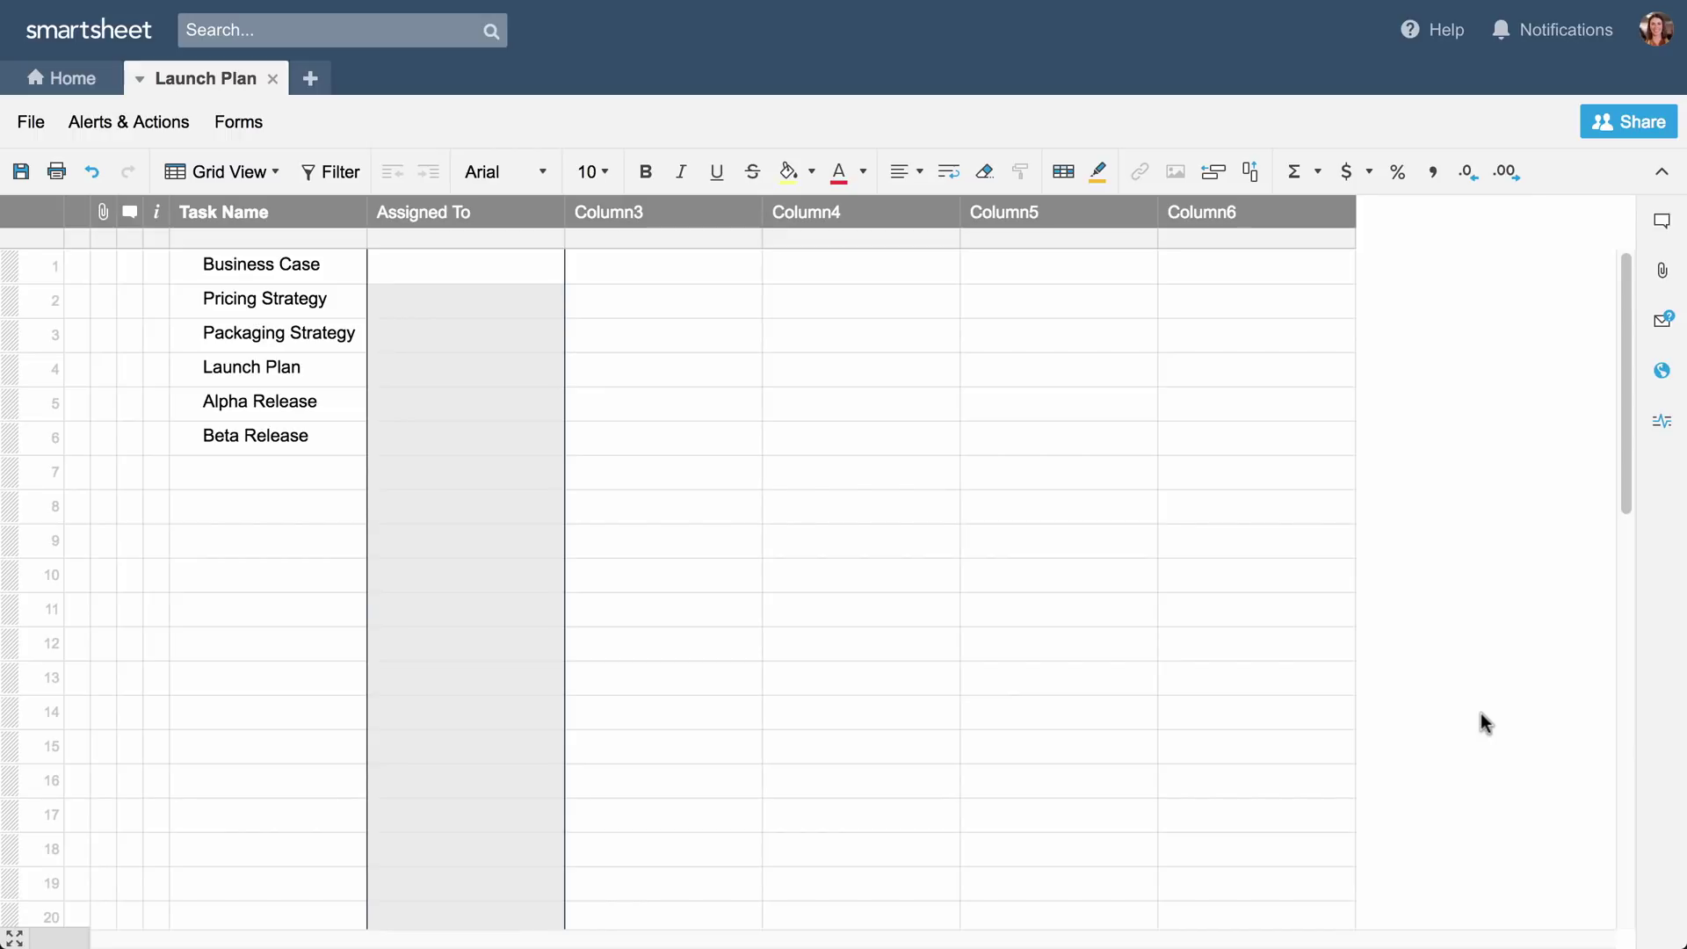
type("Brook")
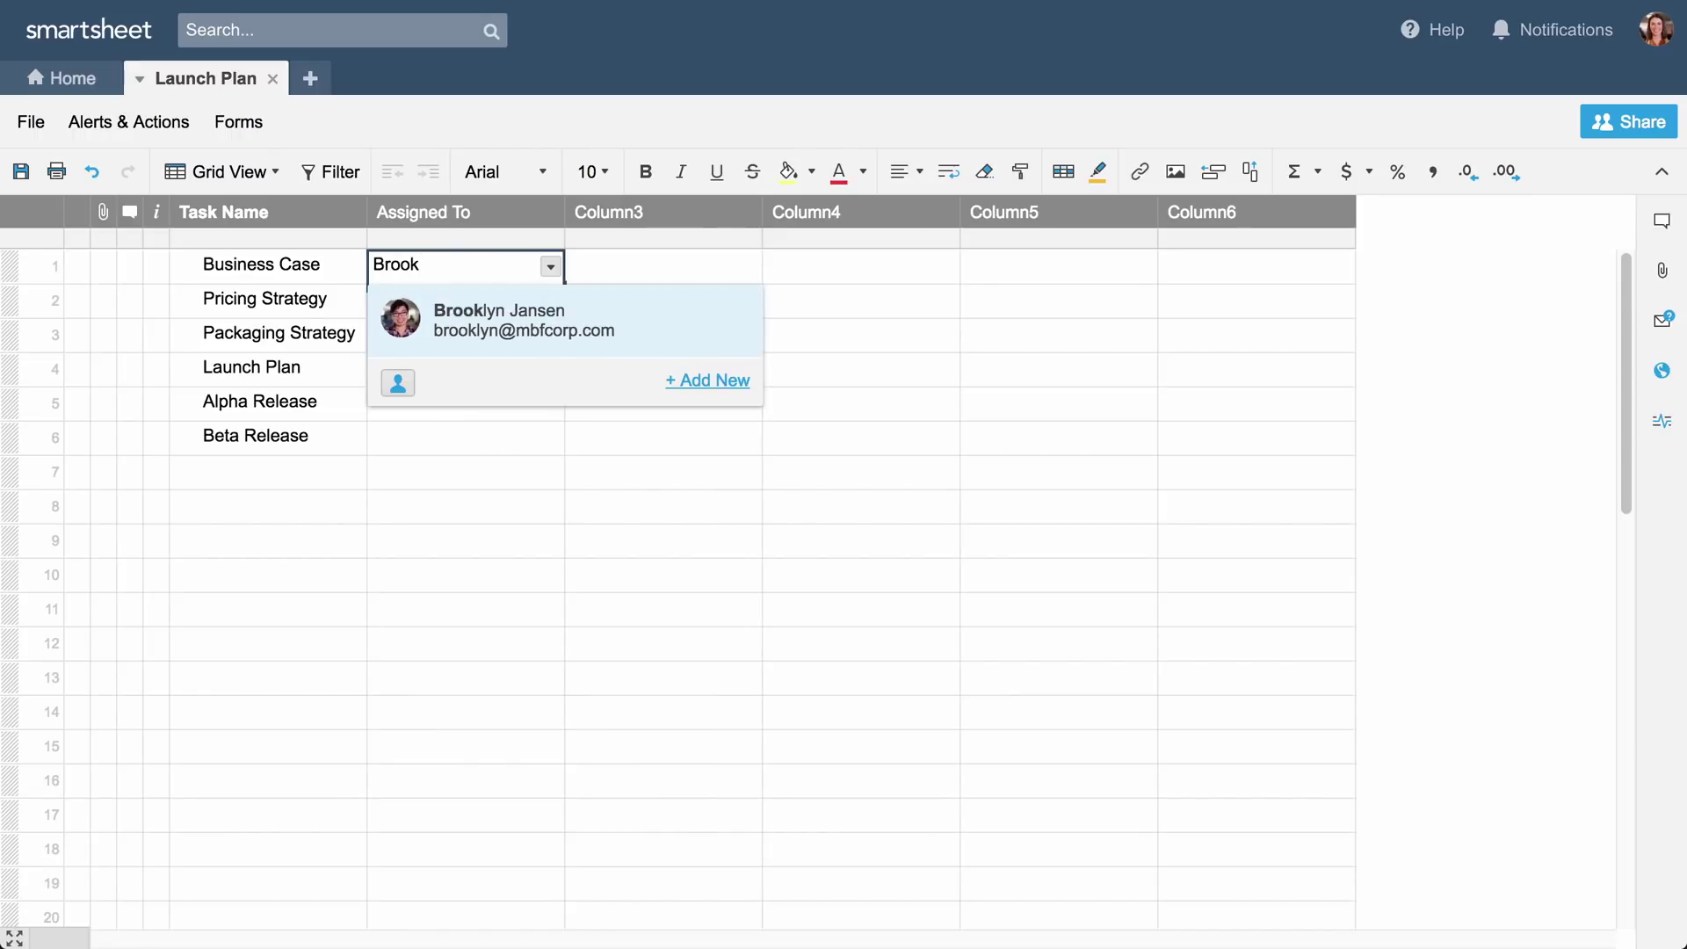
key("Return")
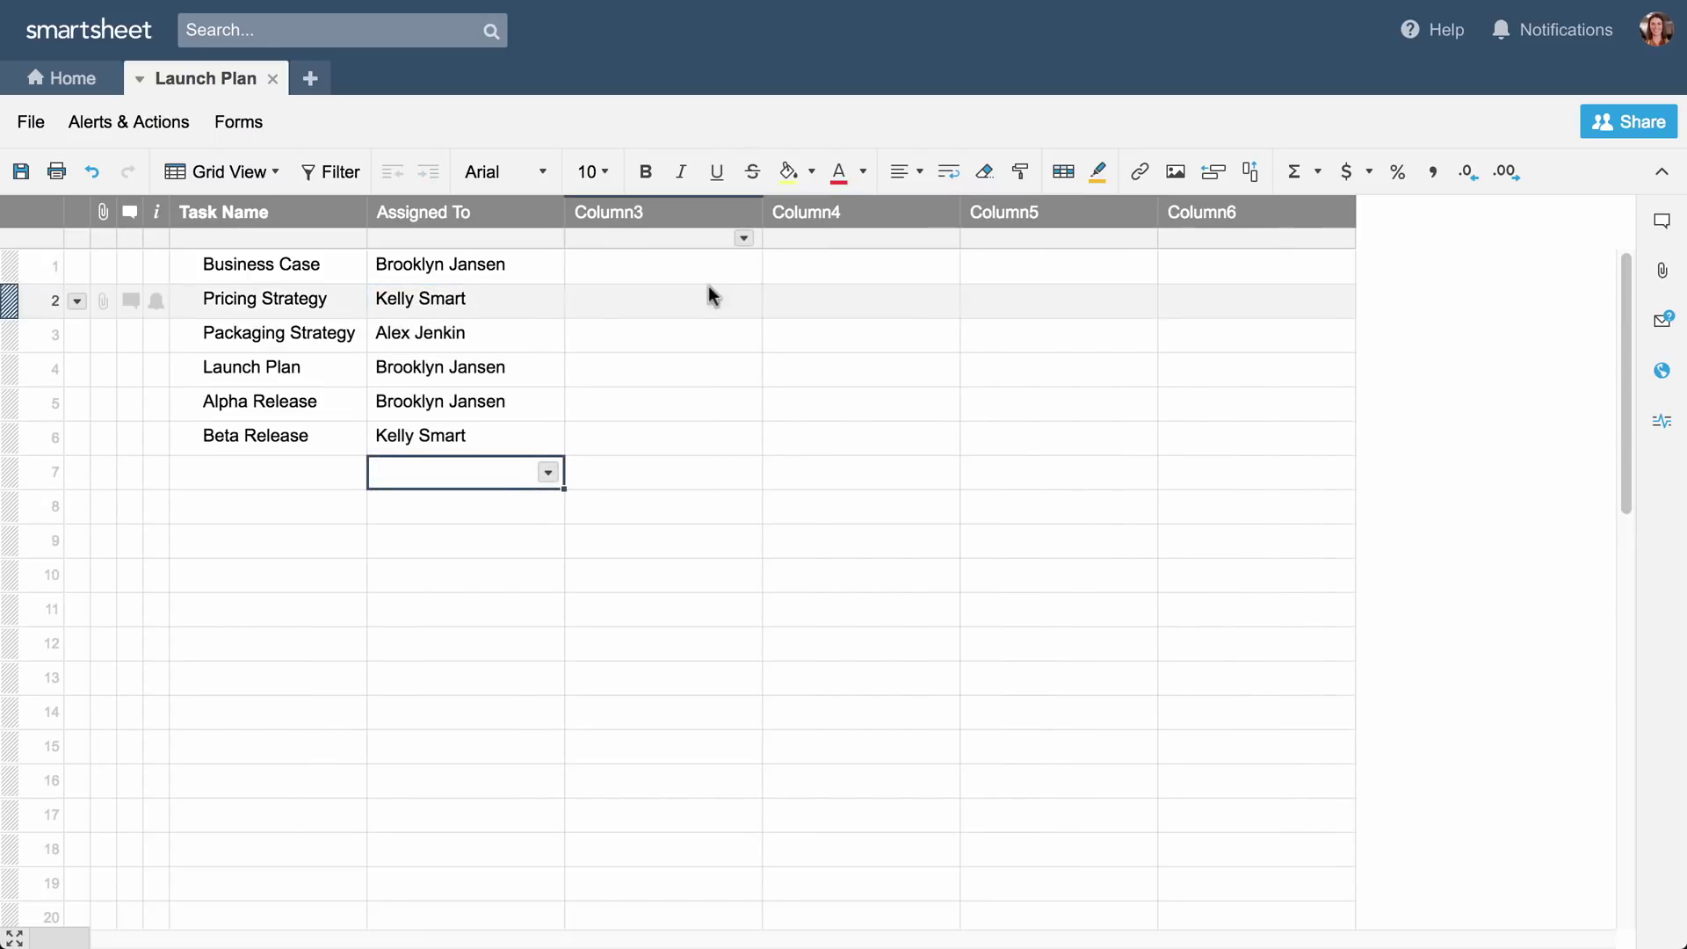
Step: Rename Column3 to 'Due Date' and set its type to Date
double_click(660, 215)
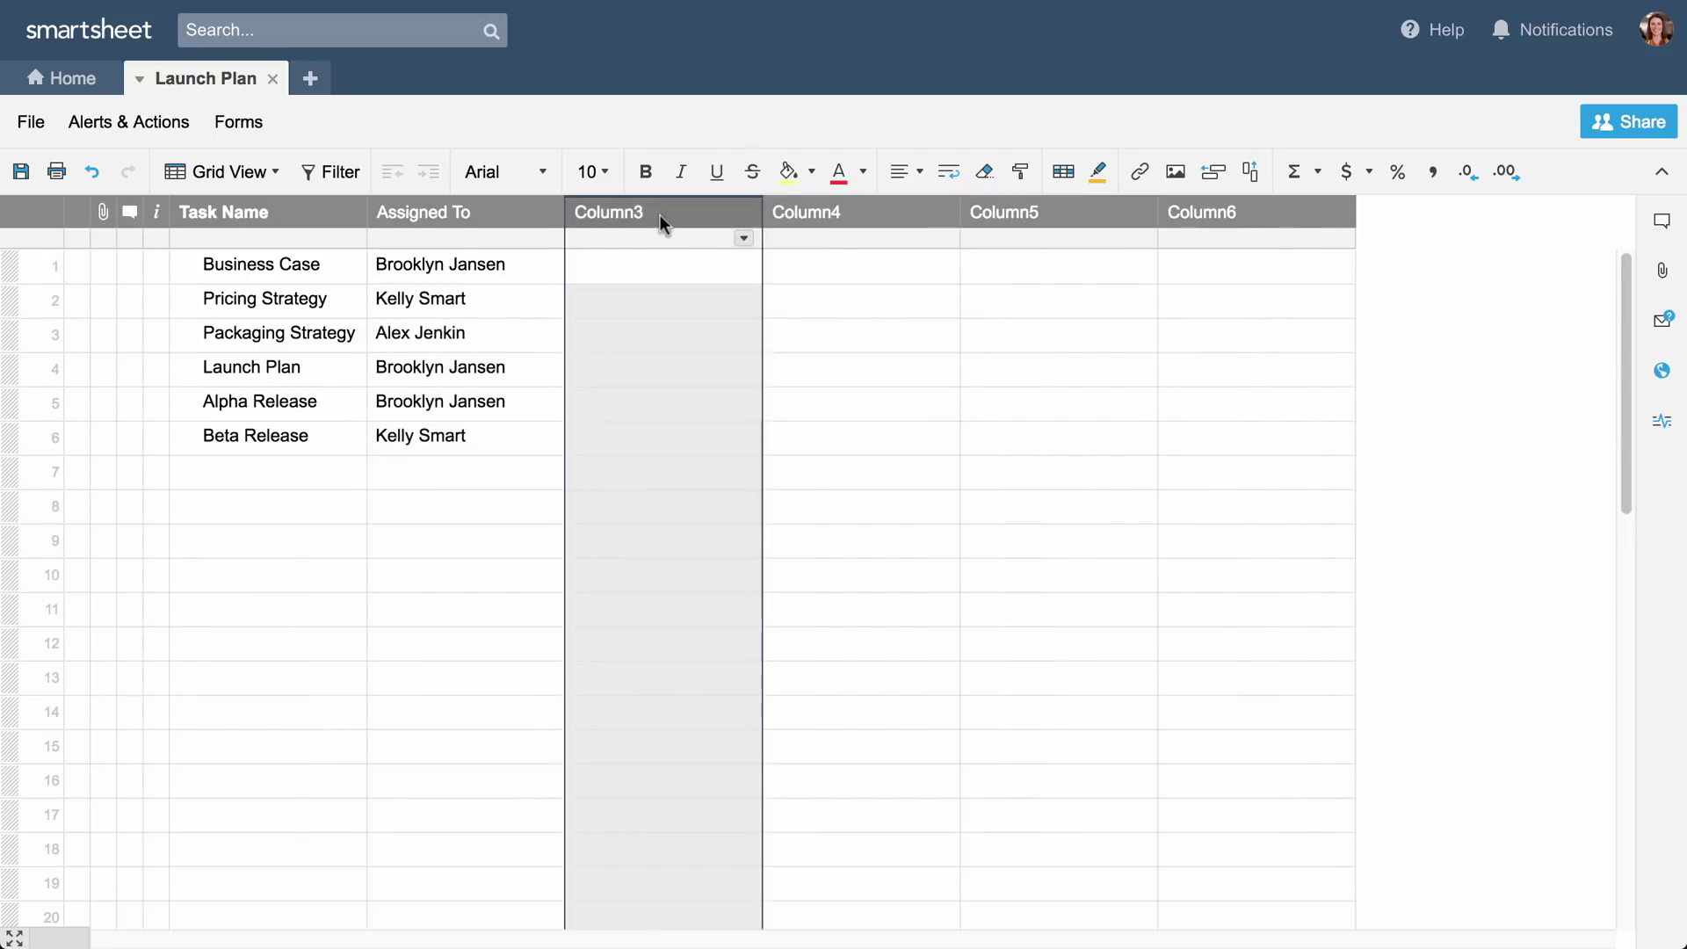
type("Due Date")
left_click(675, 474)
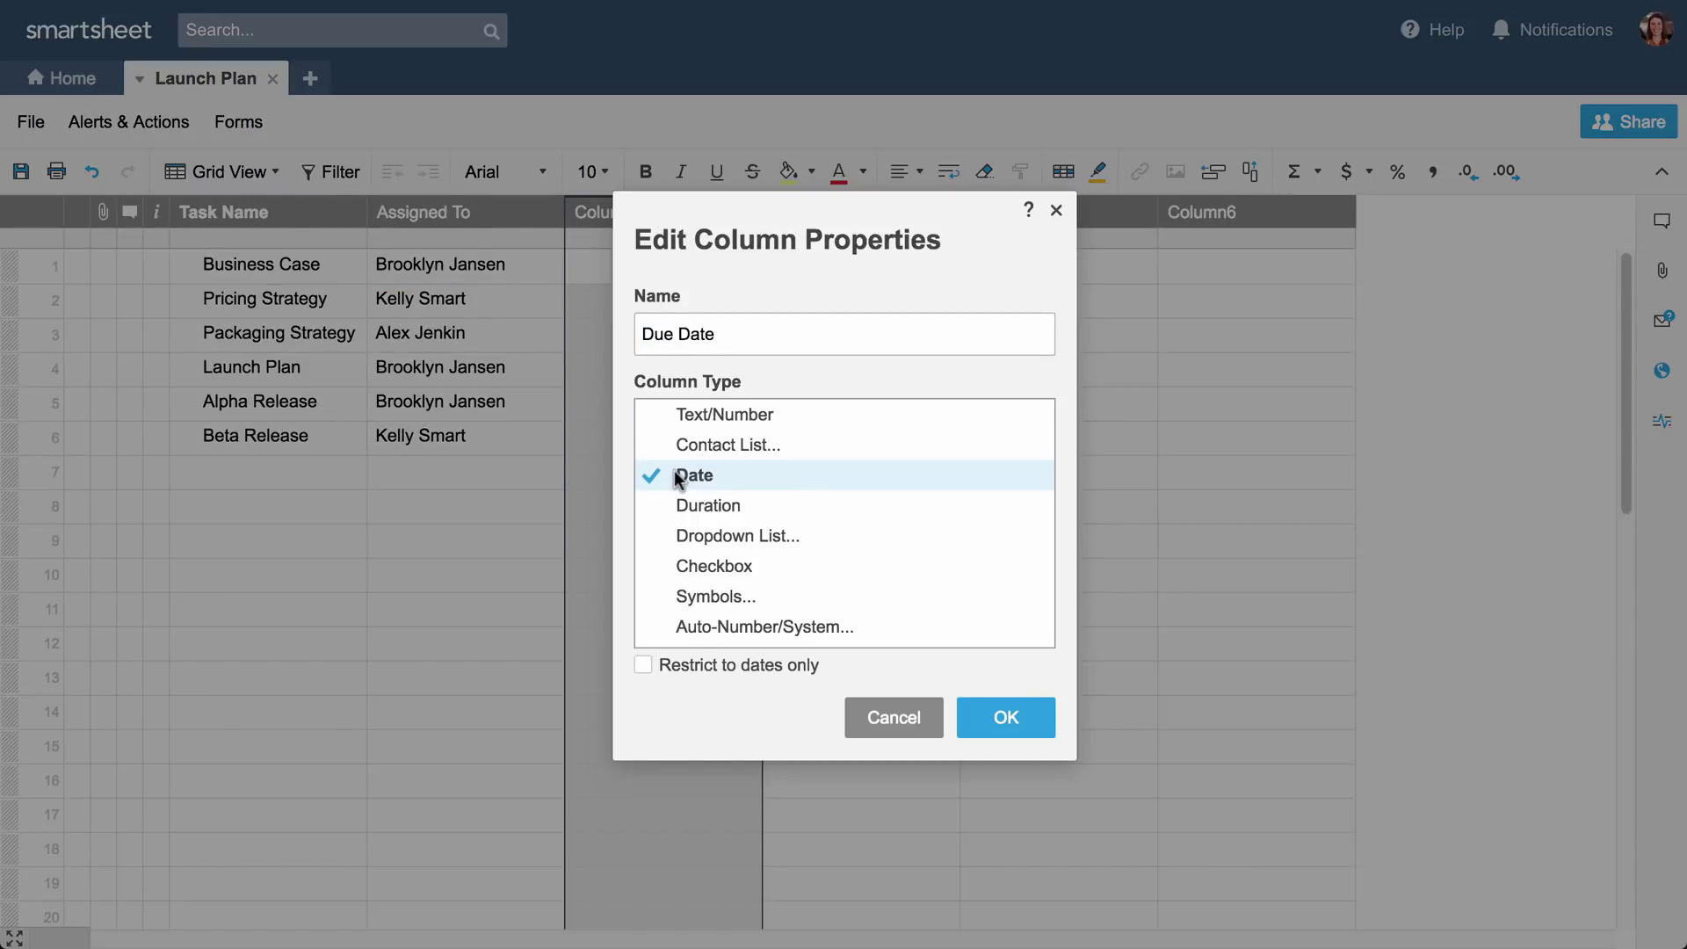
left_click(1000, 713)
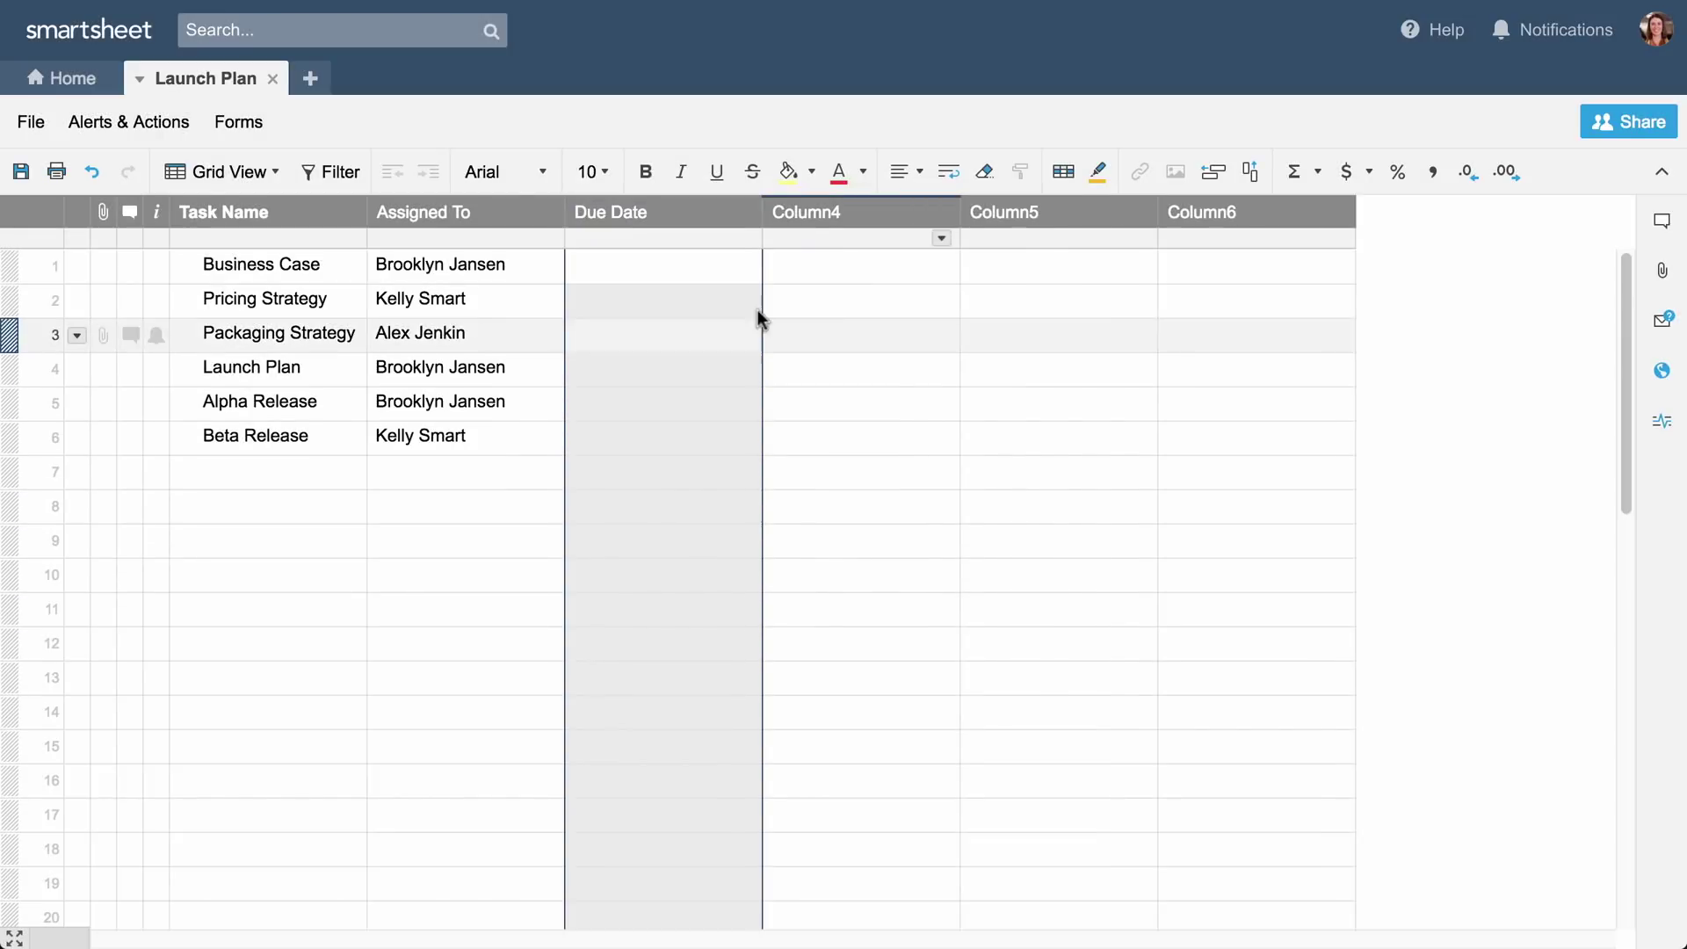
Step: Set the first two tasks' due dates to April 20 and April 25
left_click(747, 269)
left_click(747, 269)
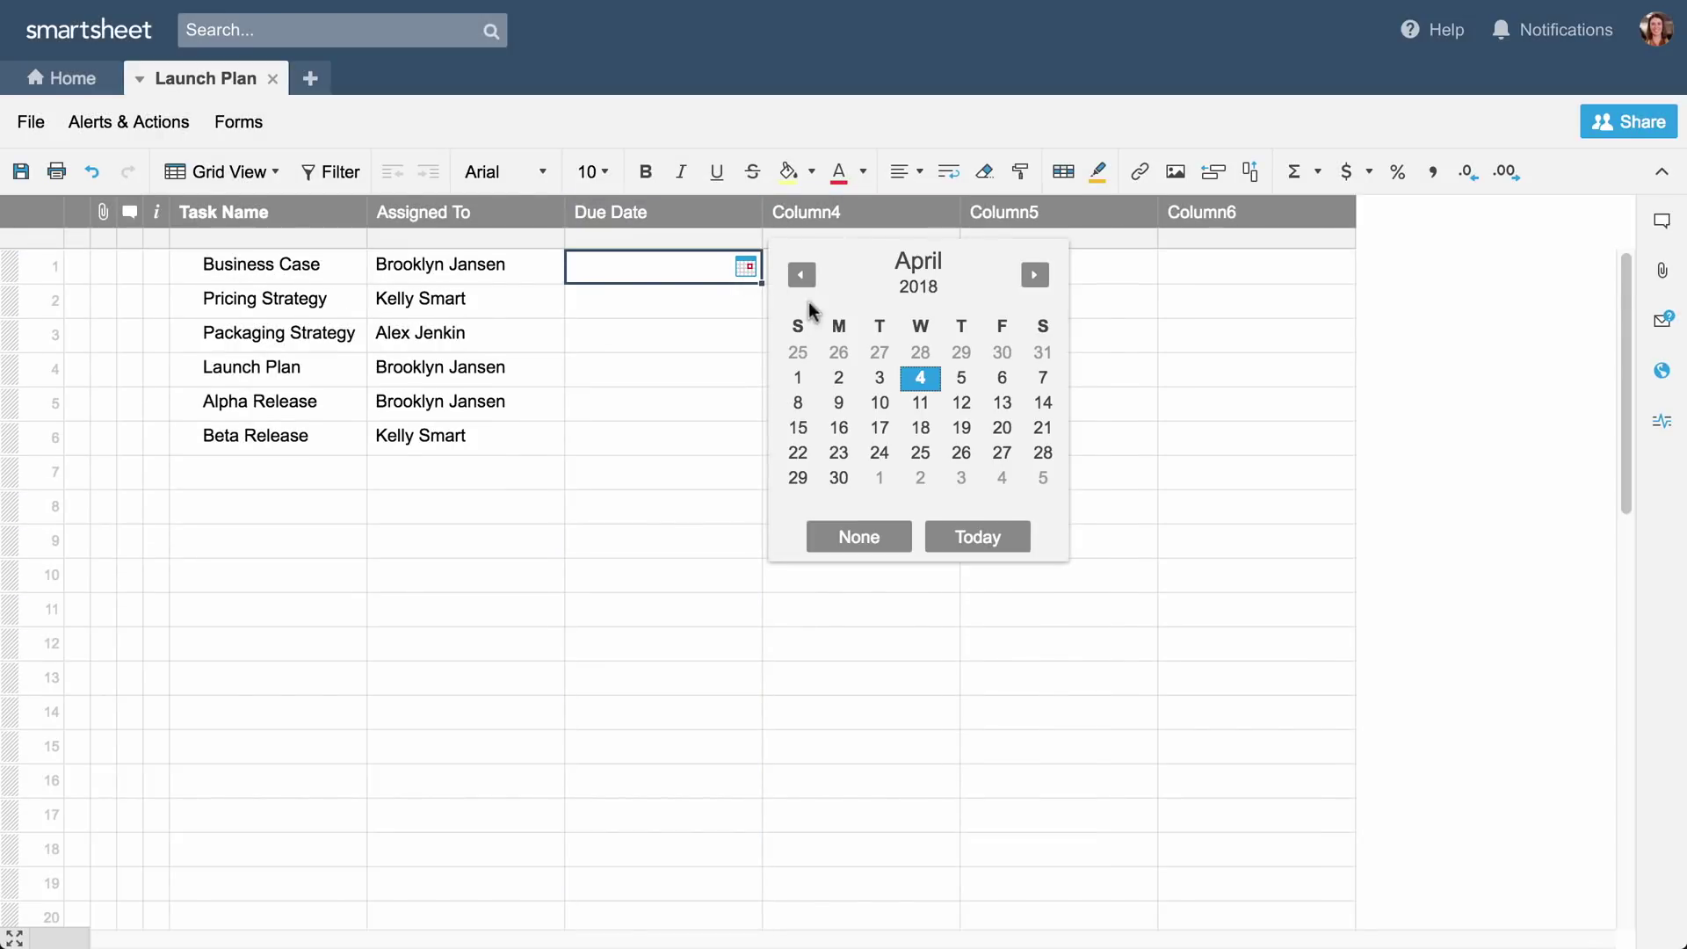
left_click(990, 428)
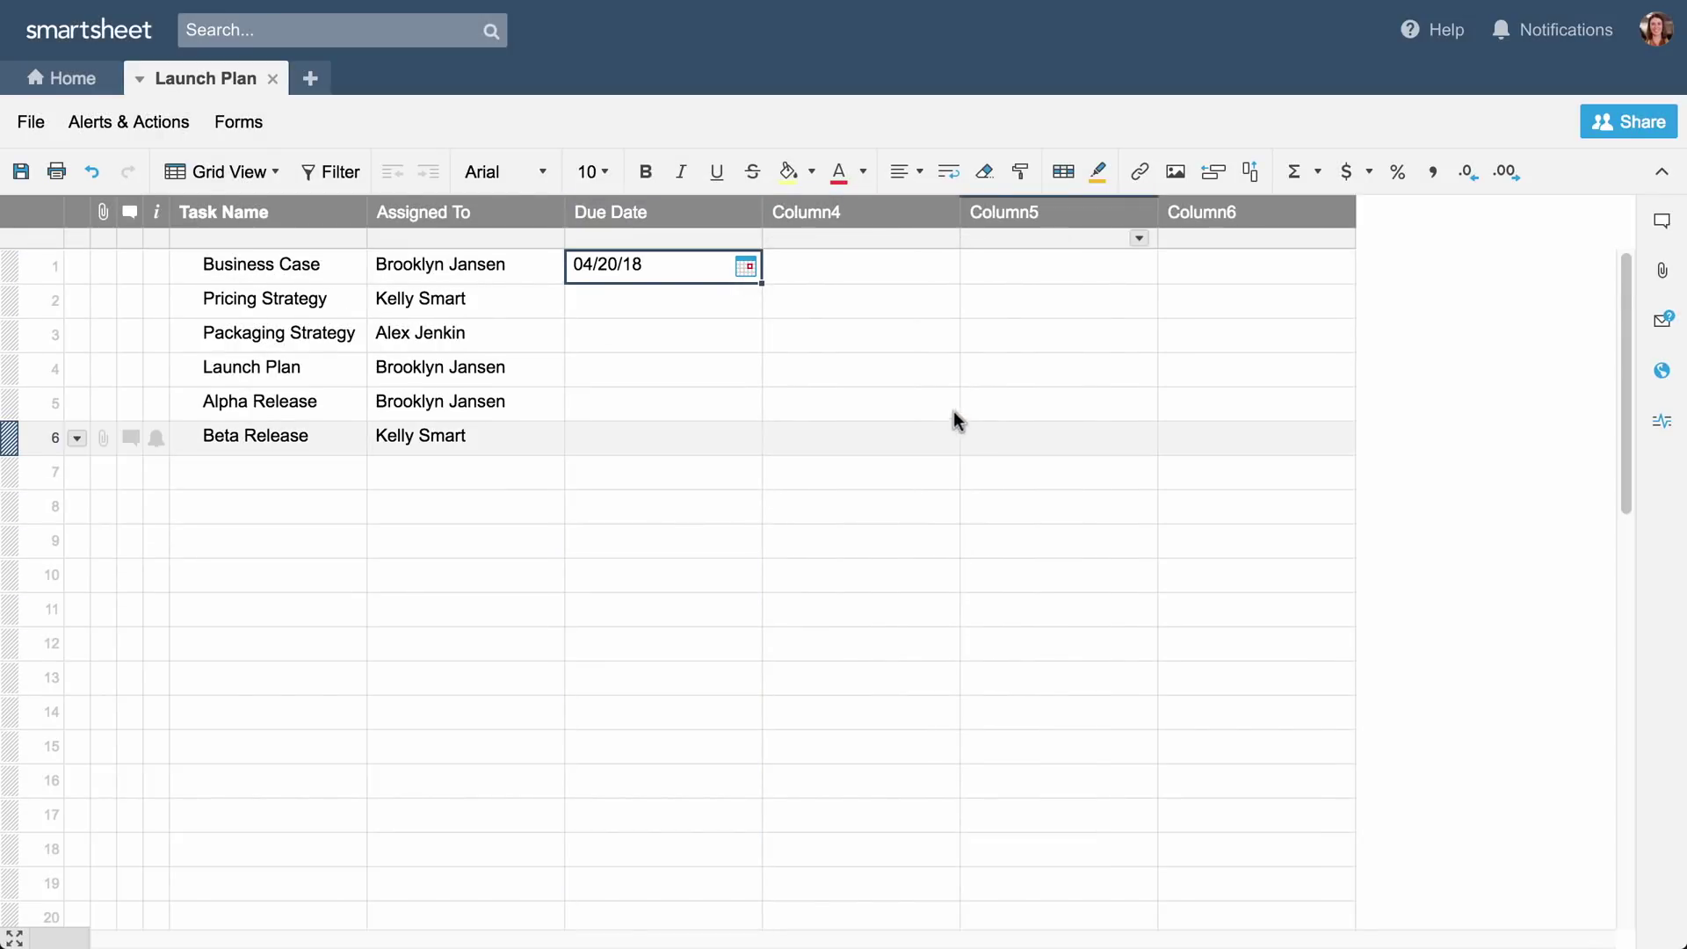
left_click(747, 302)
left_click(746, 303)
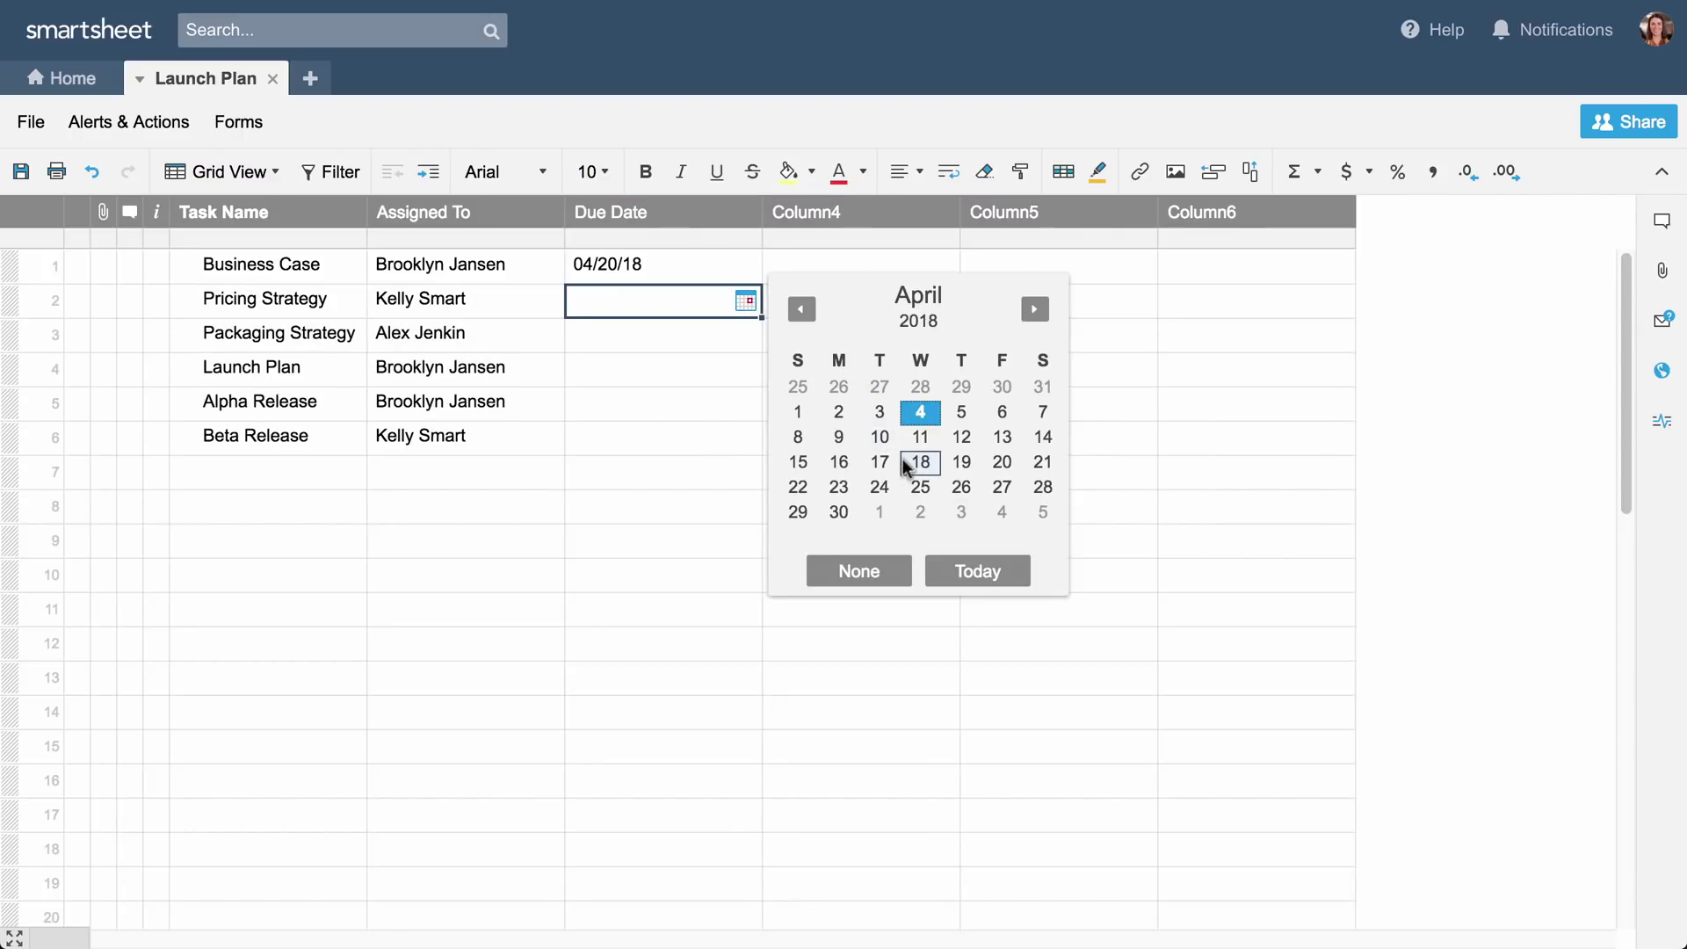
left_click(919, 487)
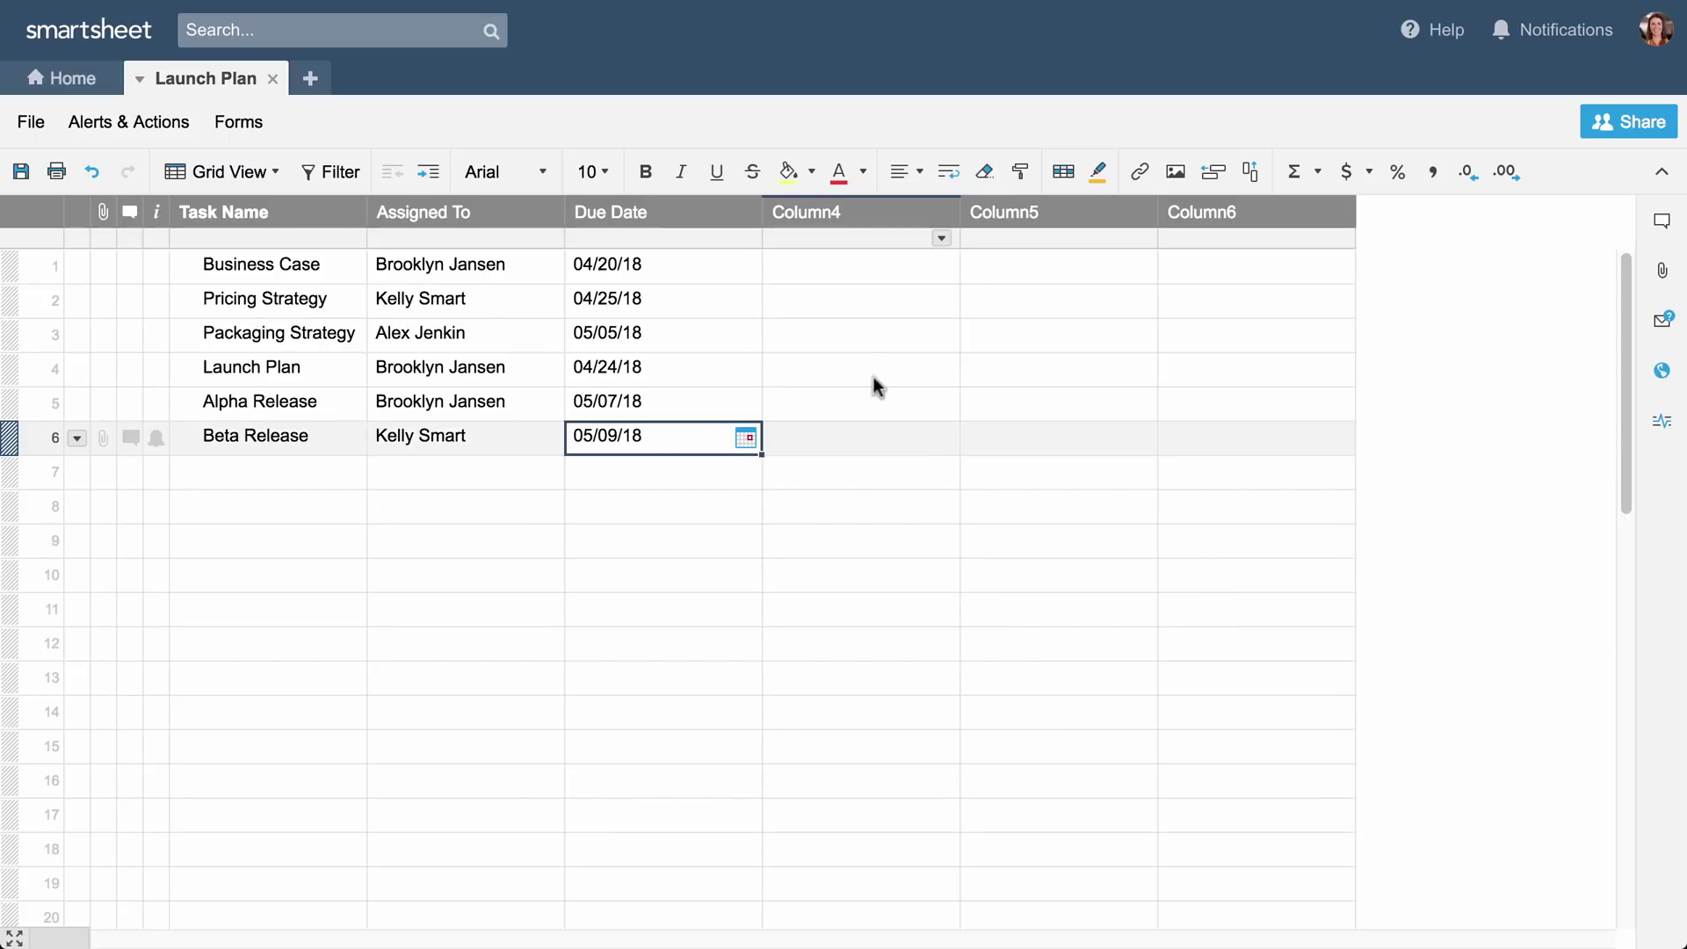
Step: Make Column4 a 'Stage' dropdown with Not Started, In Progress, In Review and Completed
double_click(810, 219)
type("Stage")
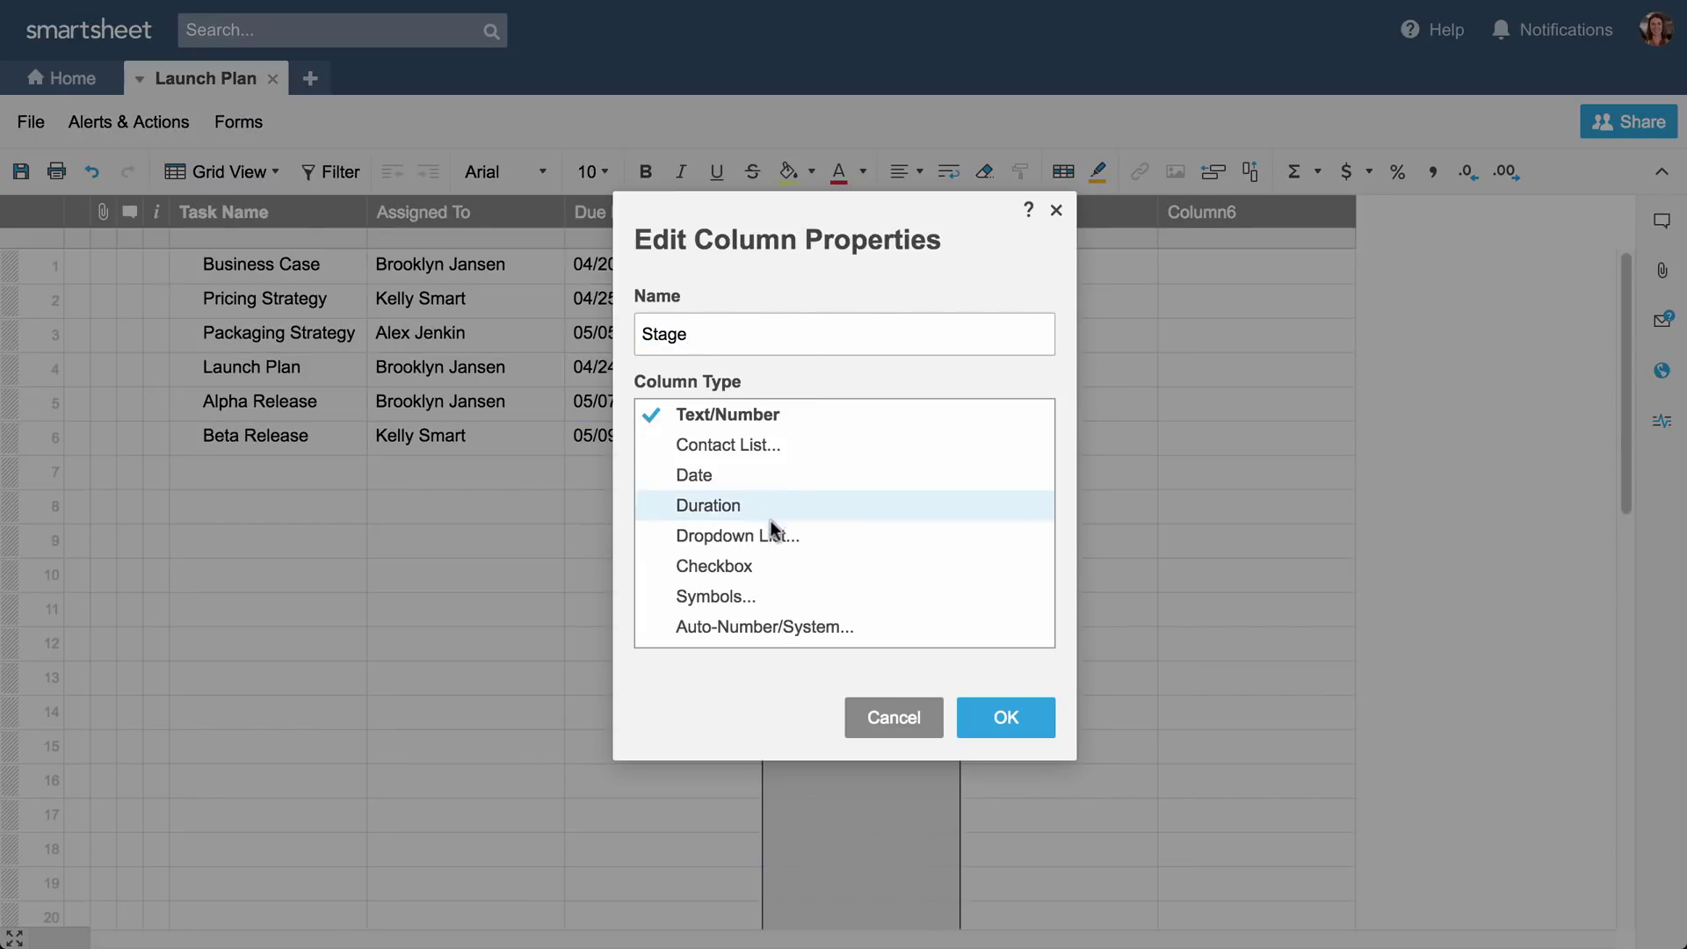
left_click(771, 532)
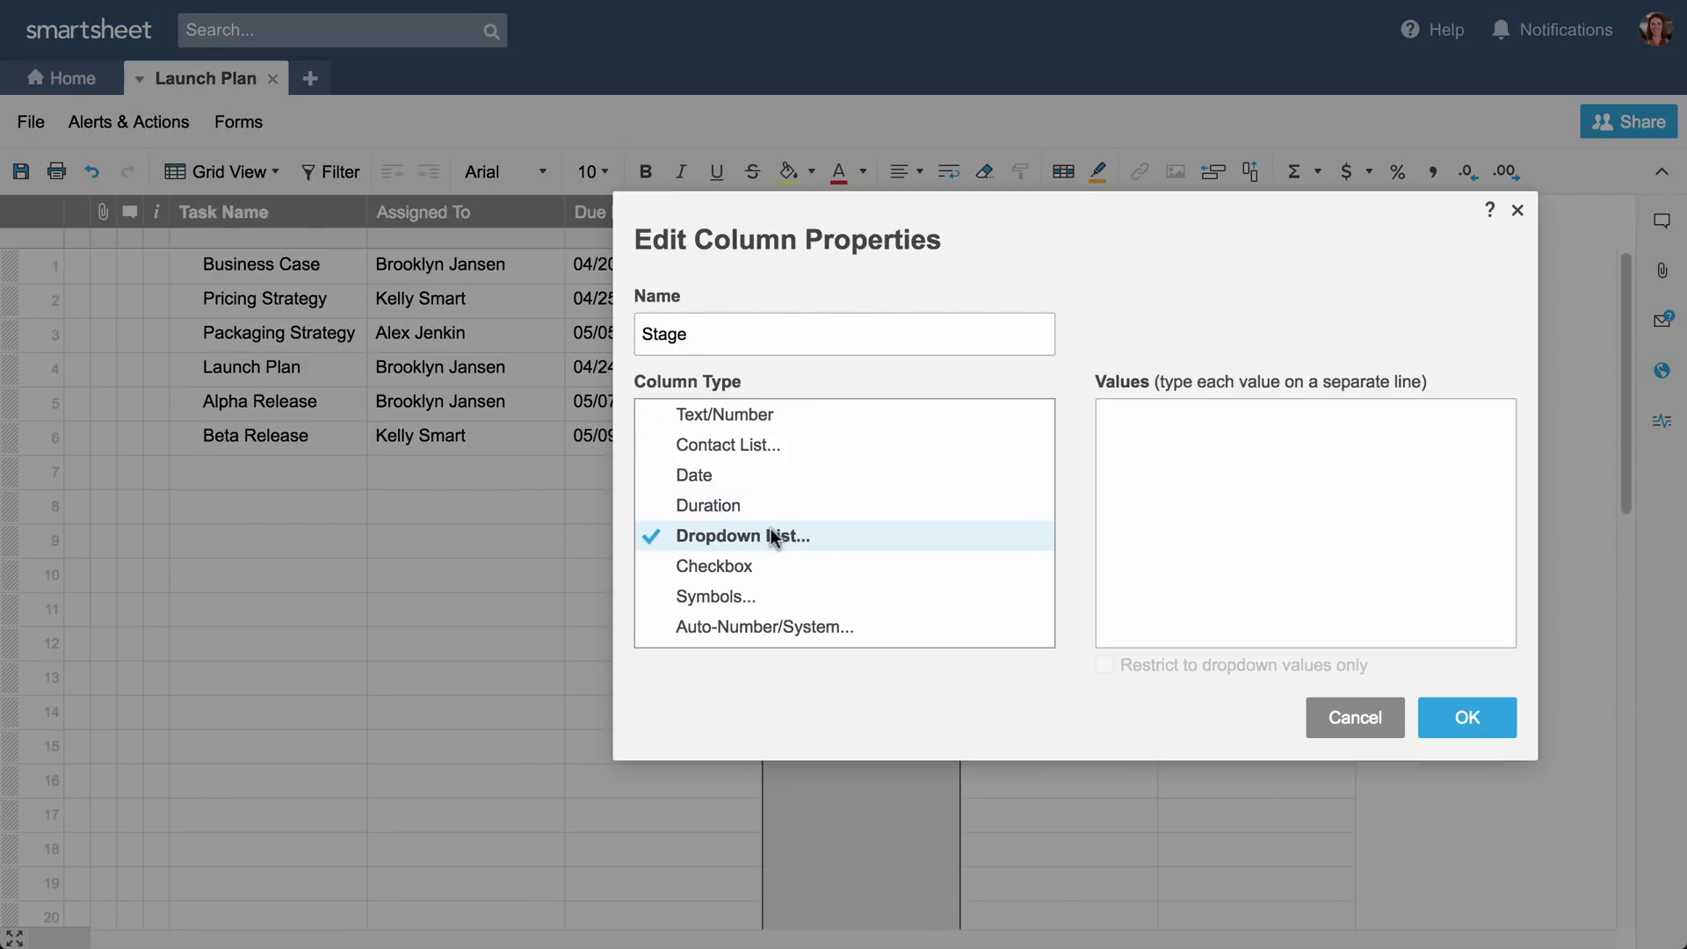
type("Not Sta")
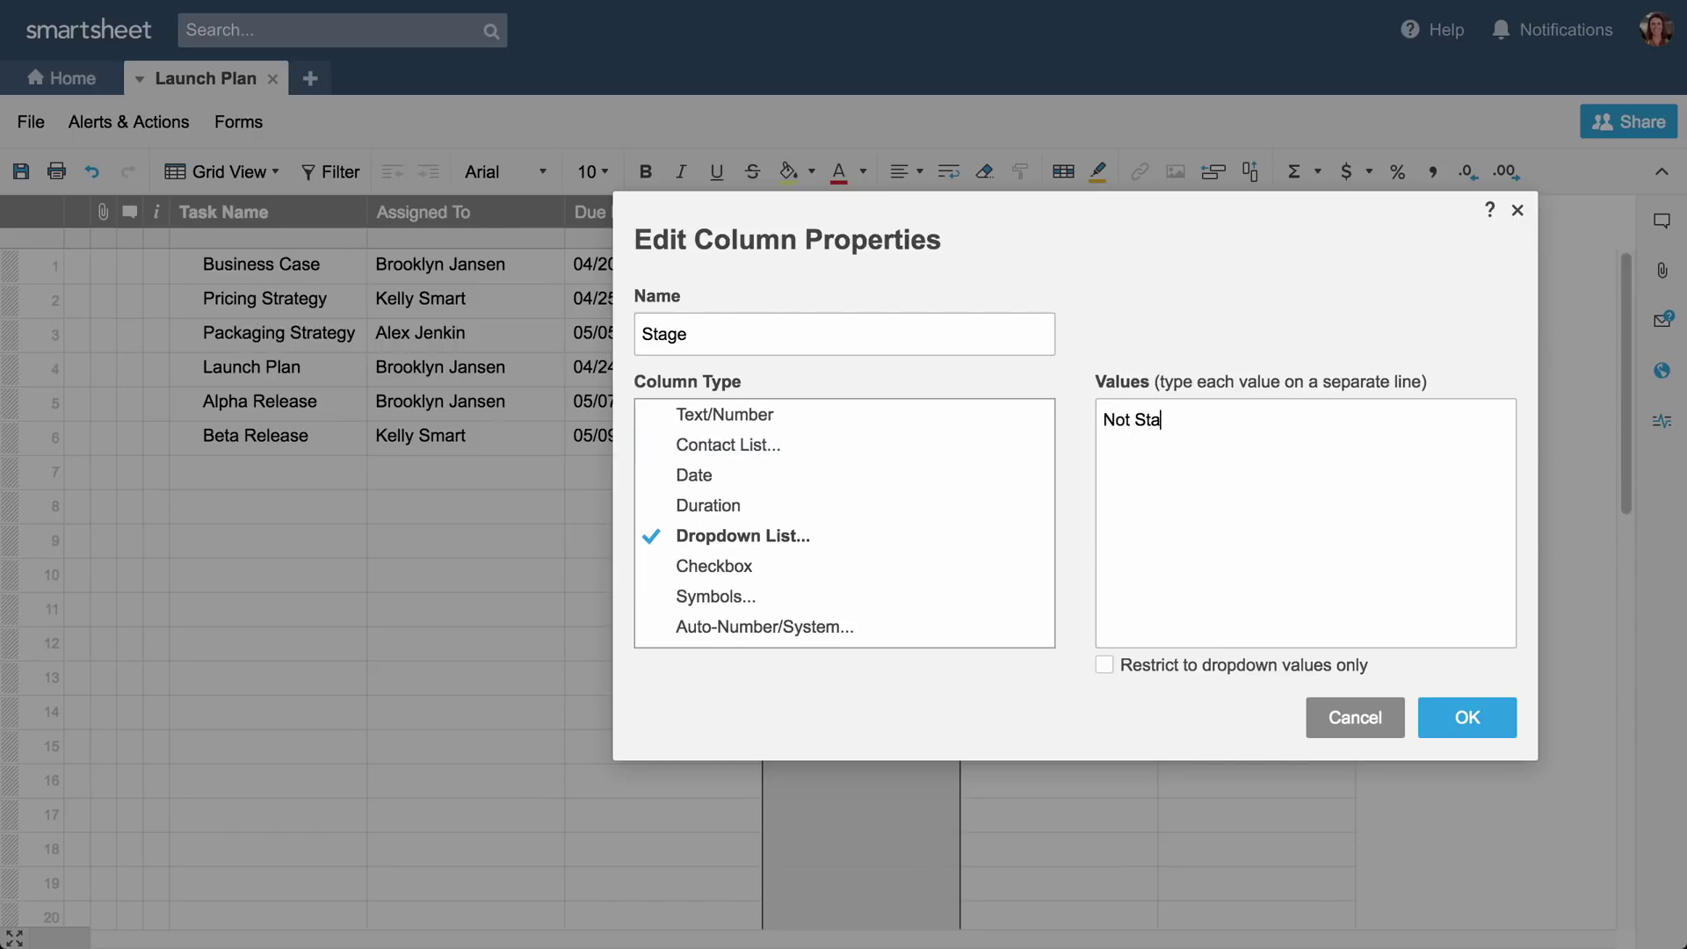
type("rted In Progress")
key("Return")
type("In Review")
key("Return")
type("Completed")
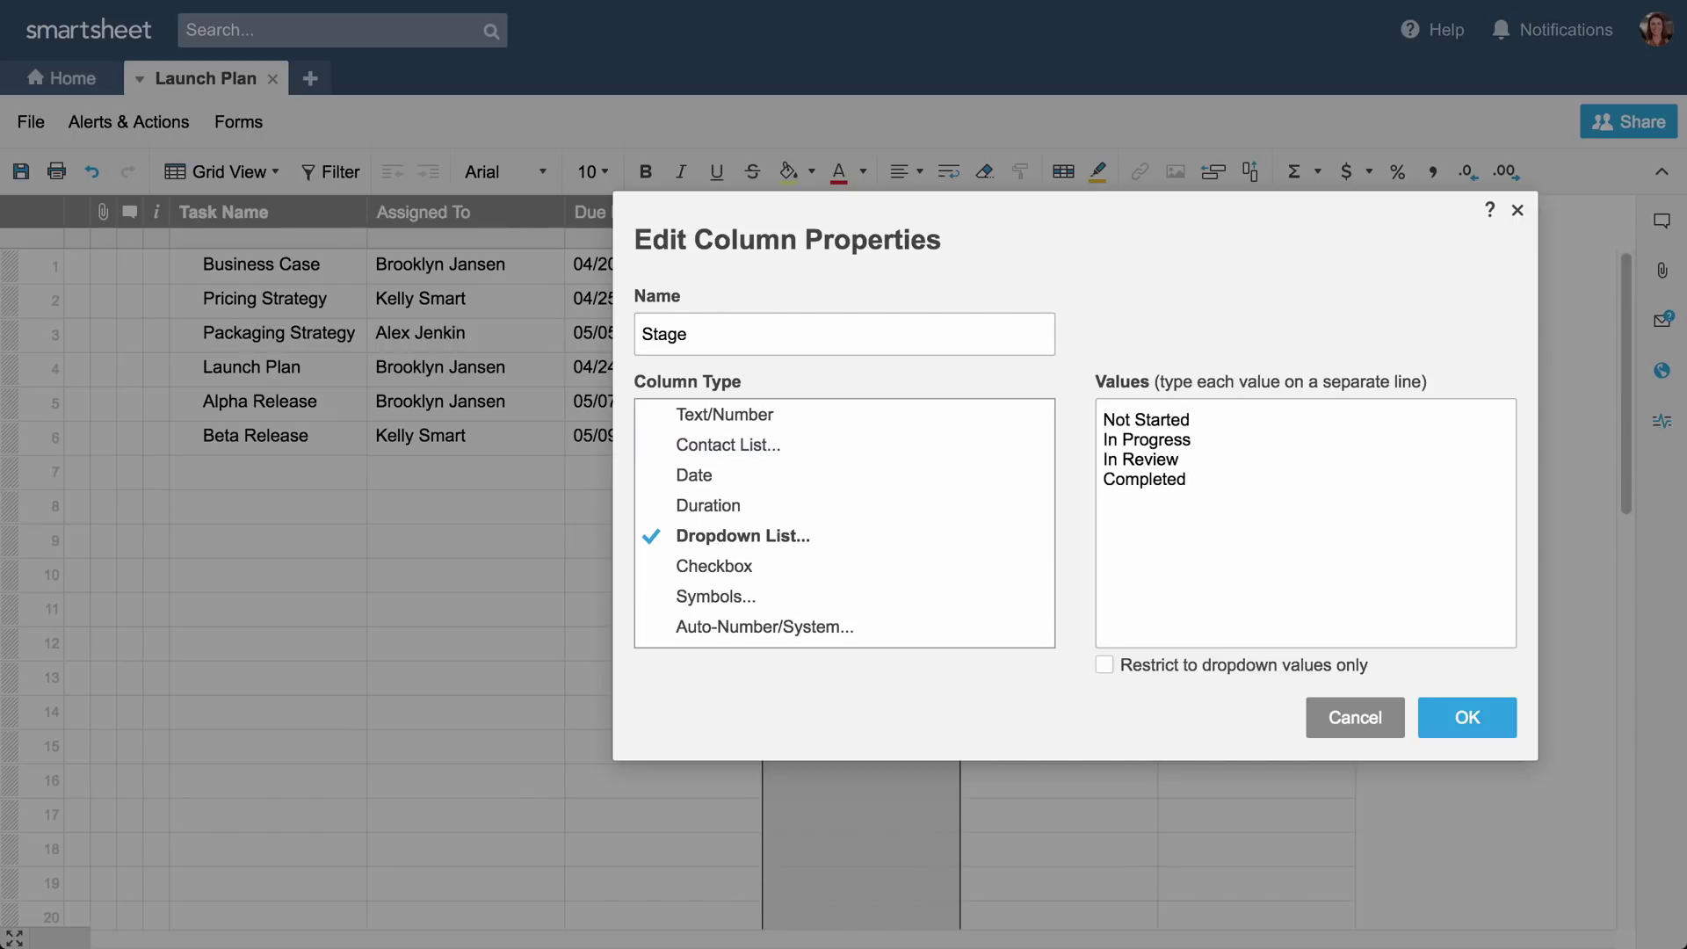
left_click(1441, 713)
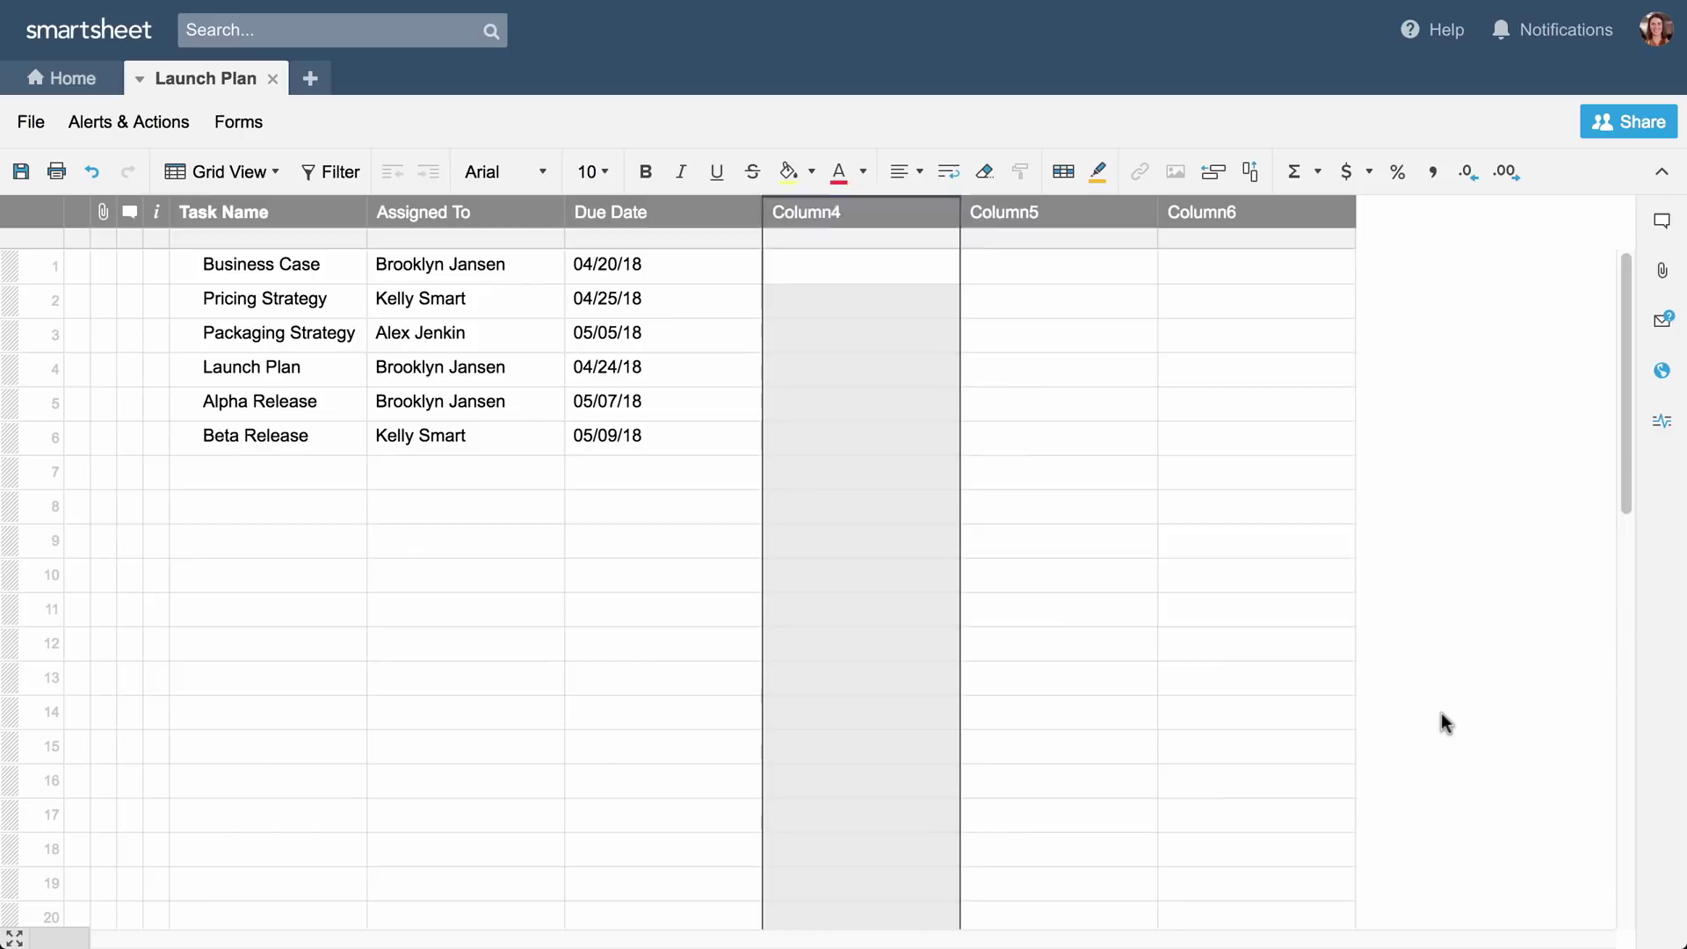
Step: Set Business Case's stage to Completed
left_click(936, 267)
left_click(940, 267)
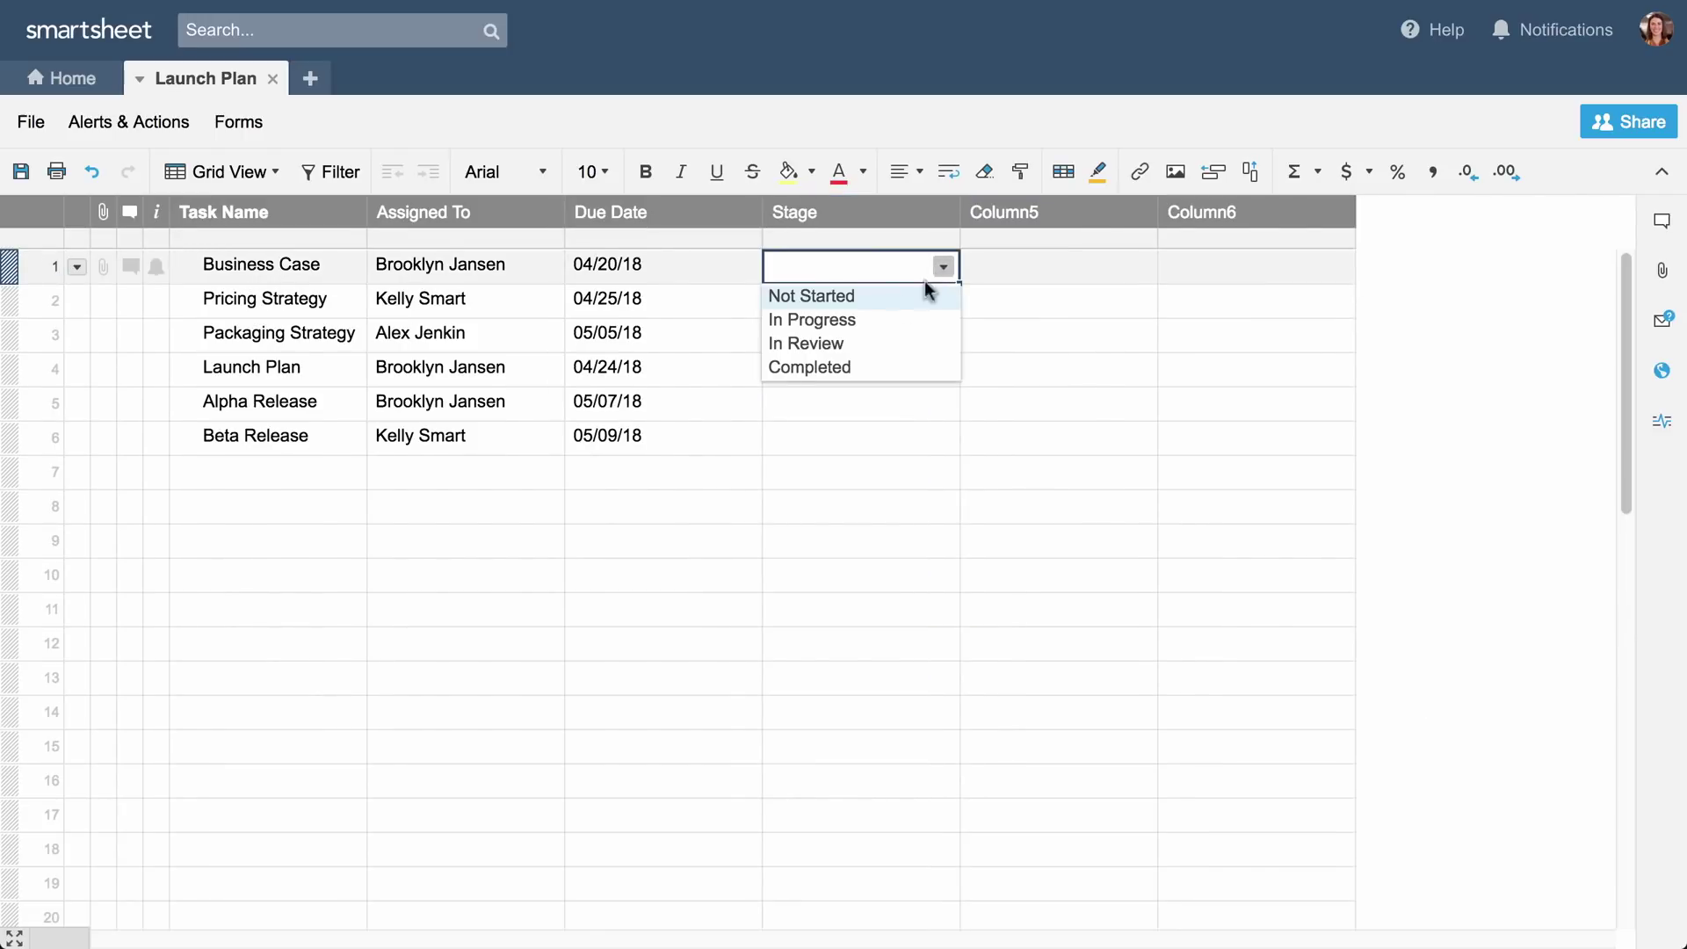
left_click(836, 359)
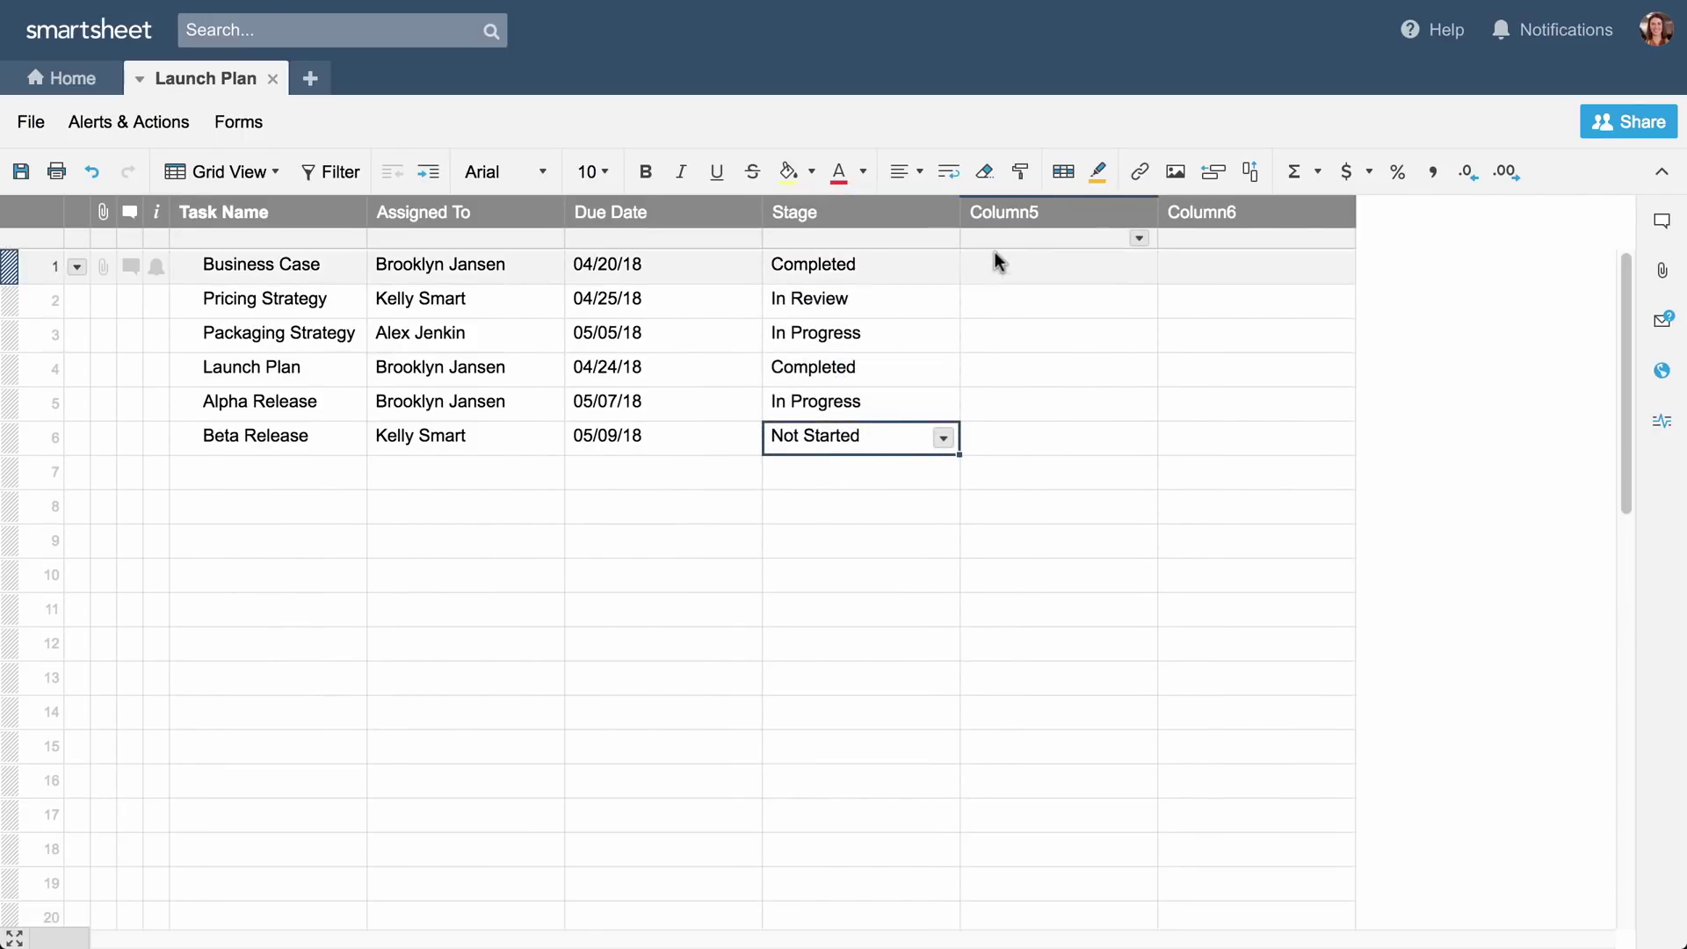
Step: Make Column5 a 'Status' symbols column using the red, yellow, green set
double_click(1003, 225)
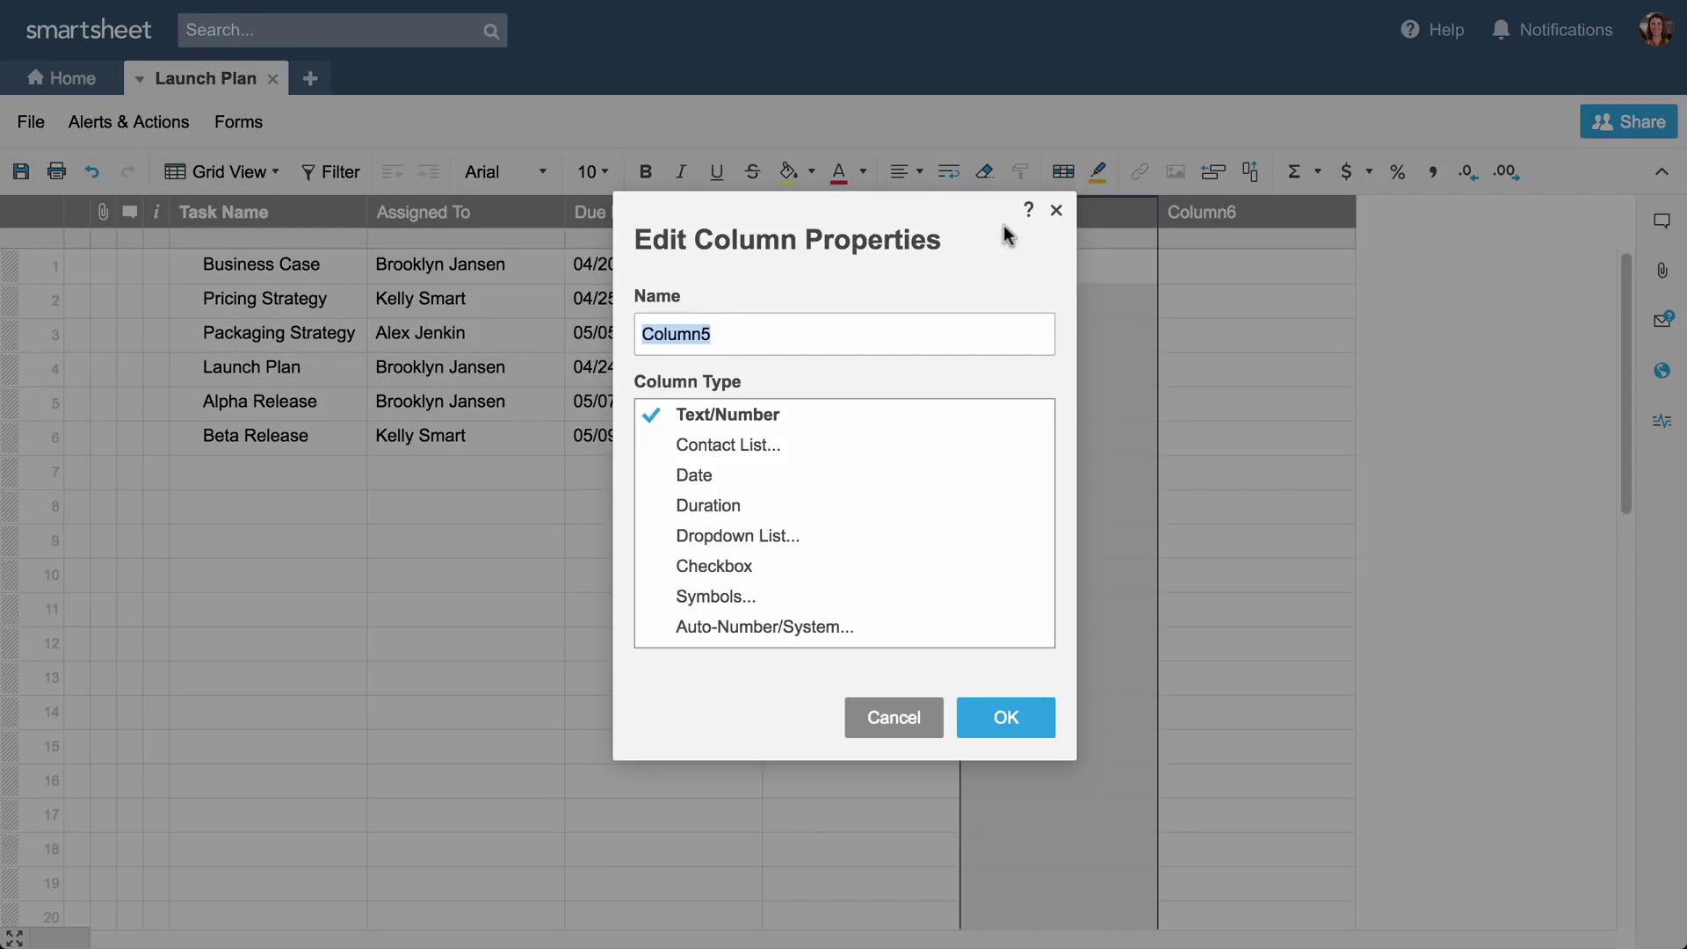
type("Status")
left_click(762, 592)
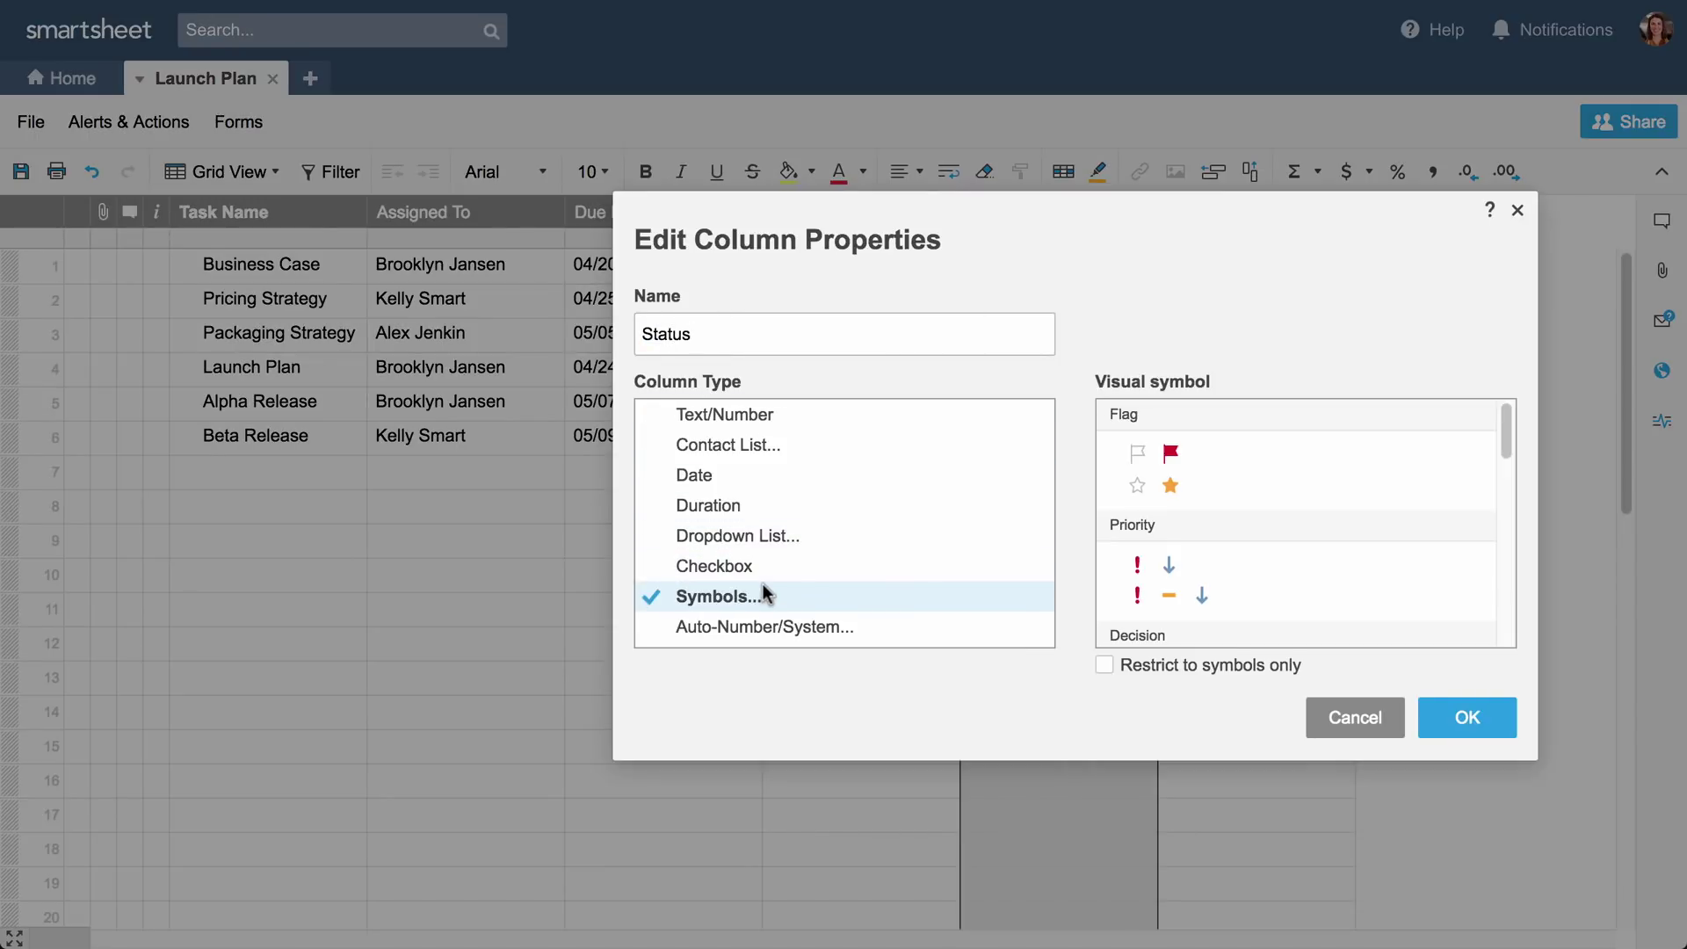
left_click_drag(1499, 430, 1432, 490)
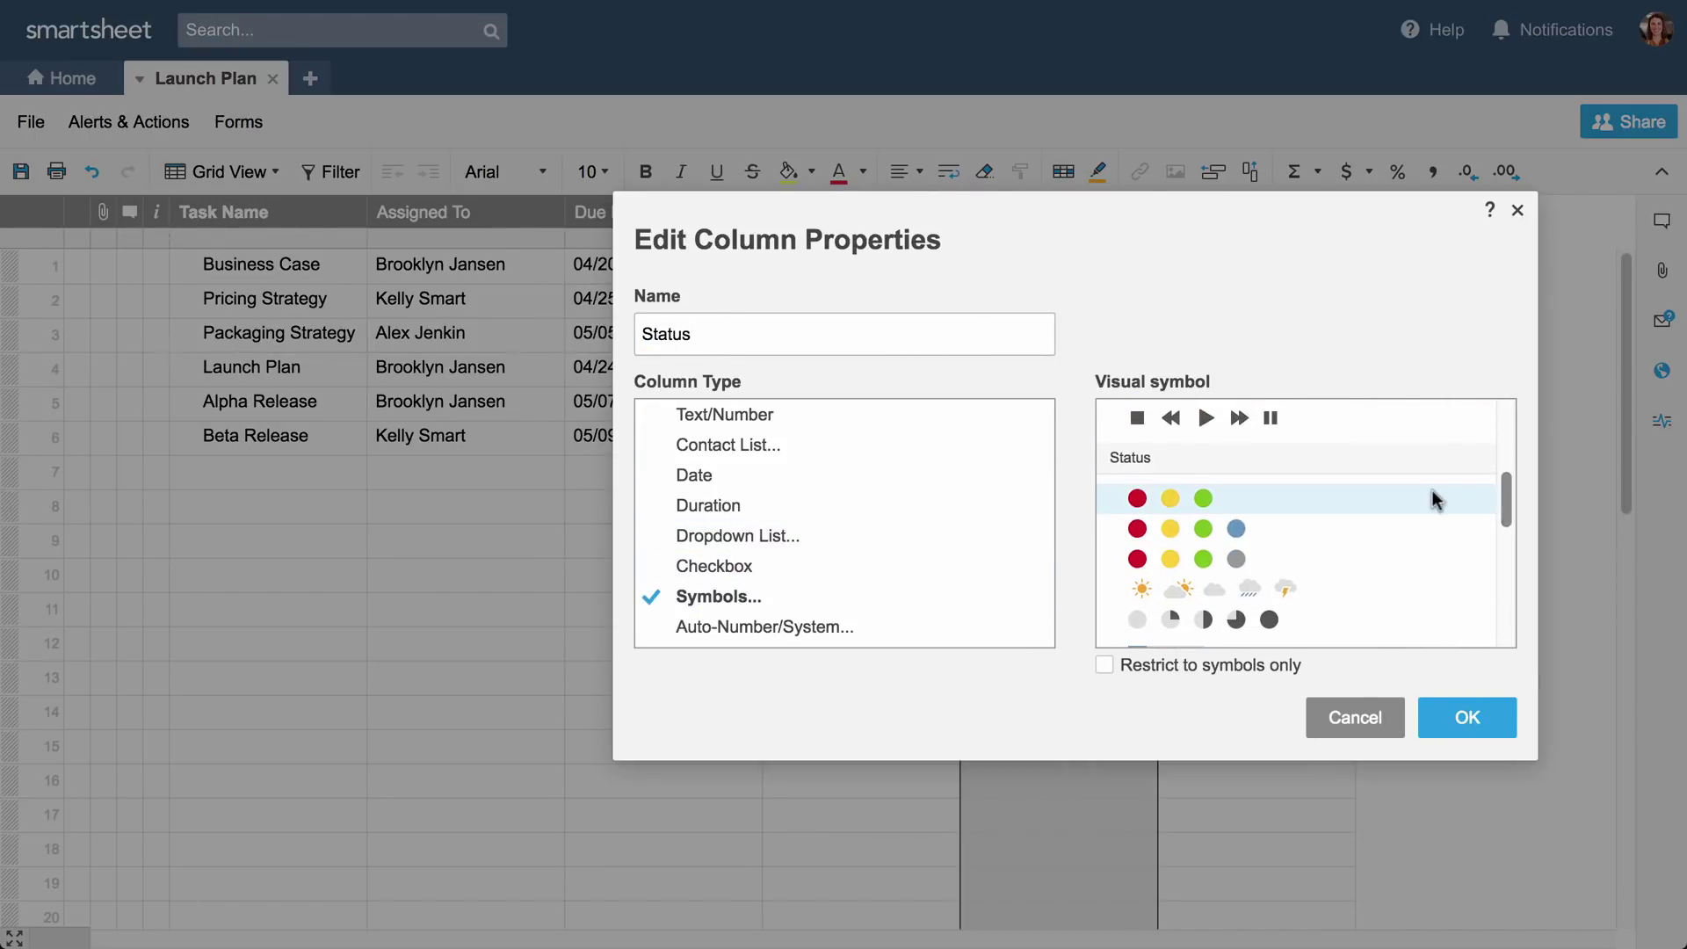
left_click(1416, 503)
left_click(1458, 717)
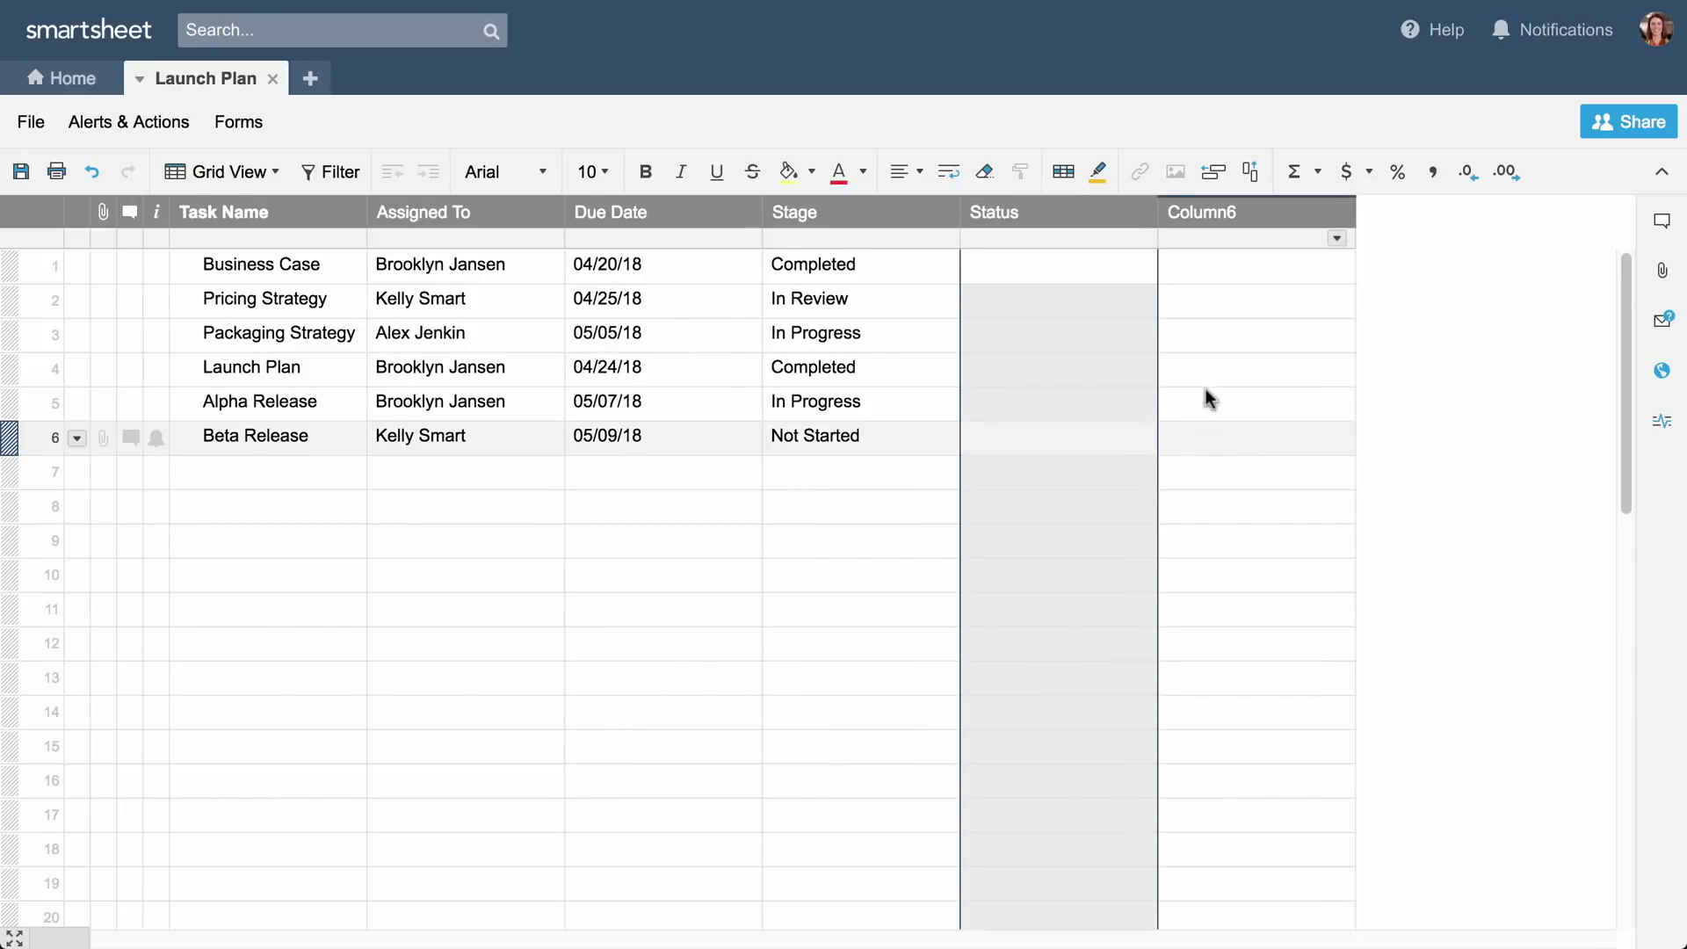
Step: Mark Business Case's status green
left_click(1134, 267)
left_click(1140, 267)
left_click(1035, 343)
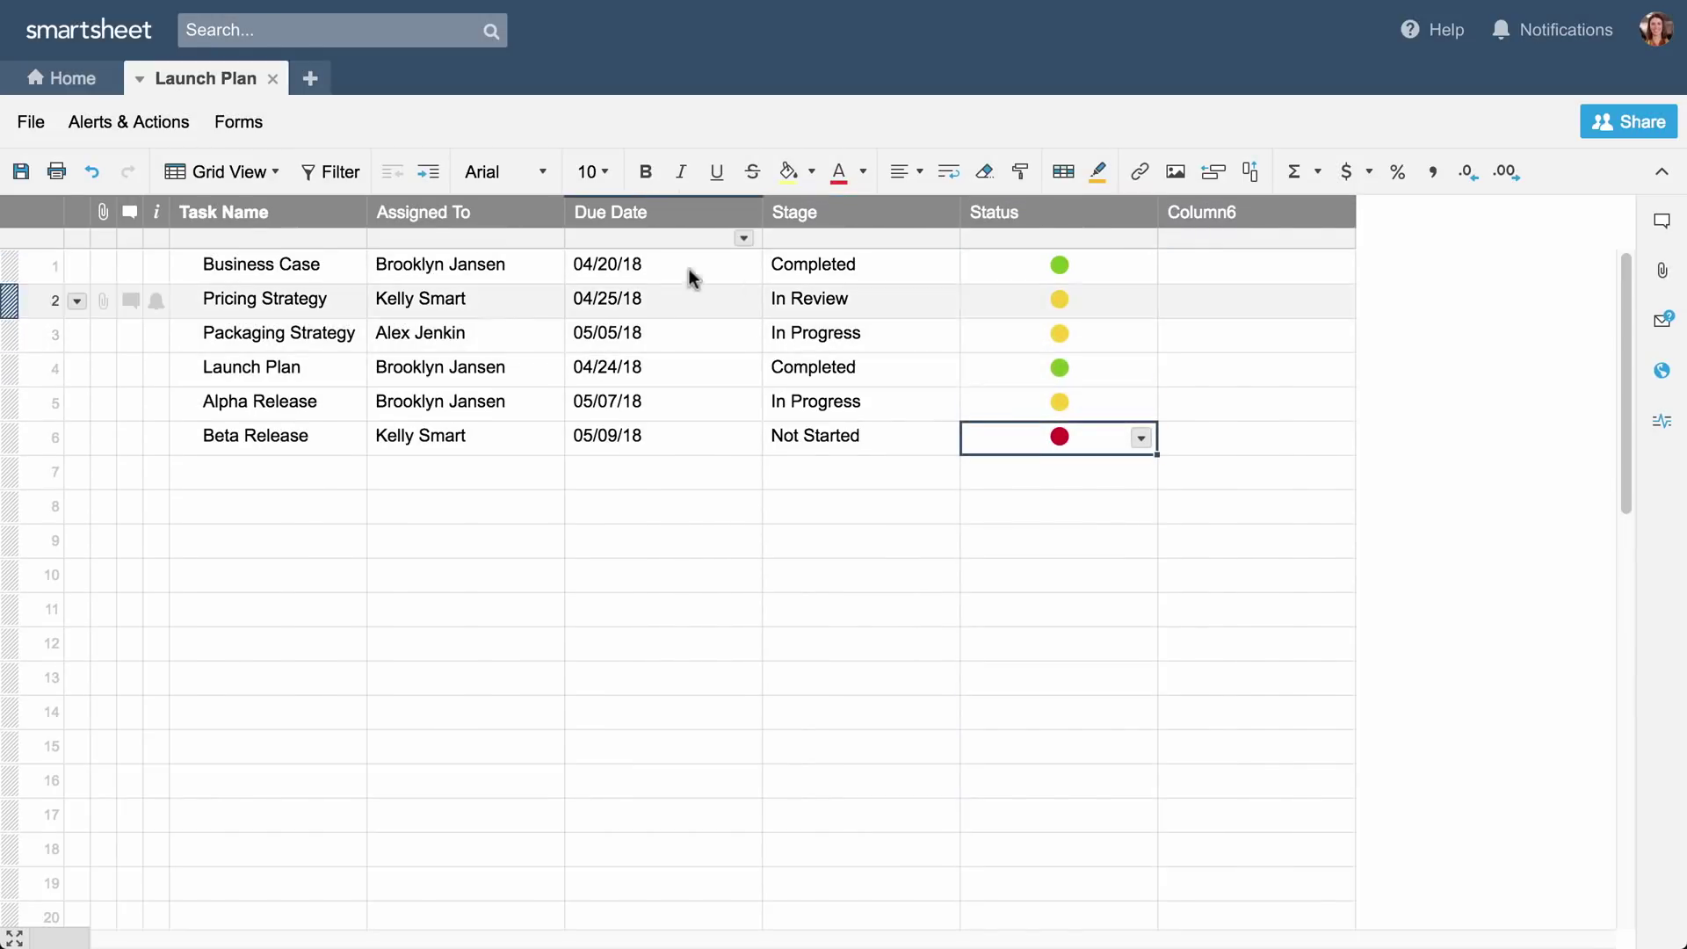
Step: Move Due Date right after Task Name and narrow the Assigned To, Stage and Status columns
left_click_drag(676, 212, 463, 214)
left_click(544, 212)
left_click_drag(658, 212, 610, 215)
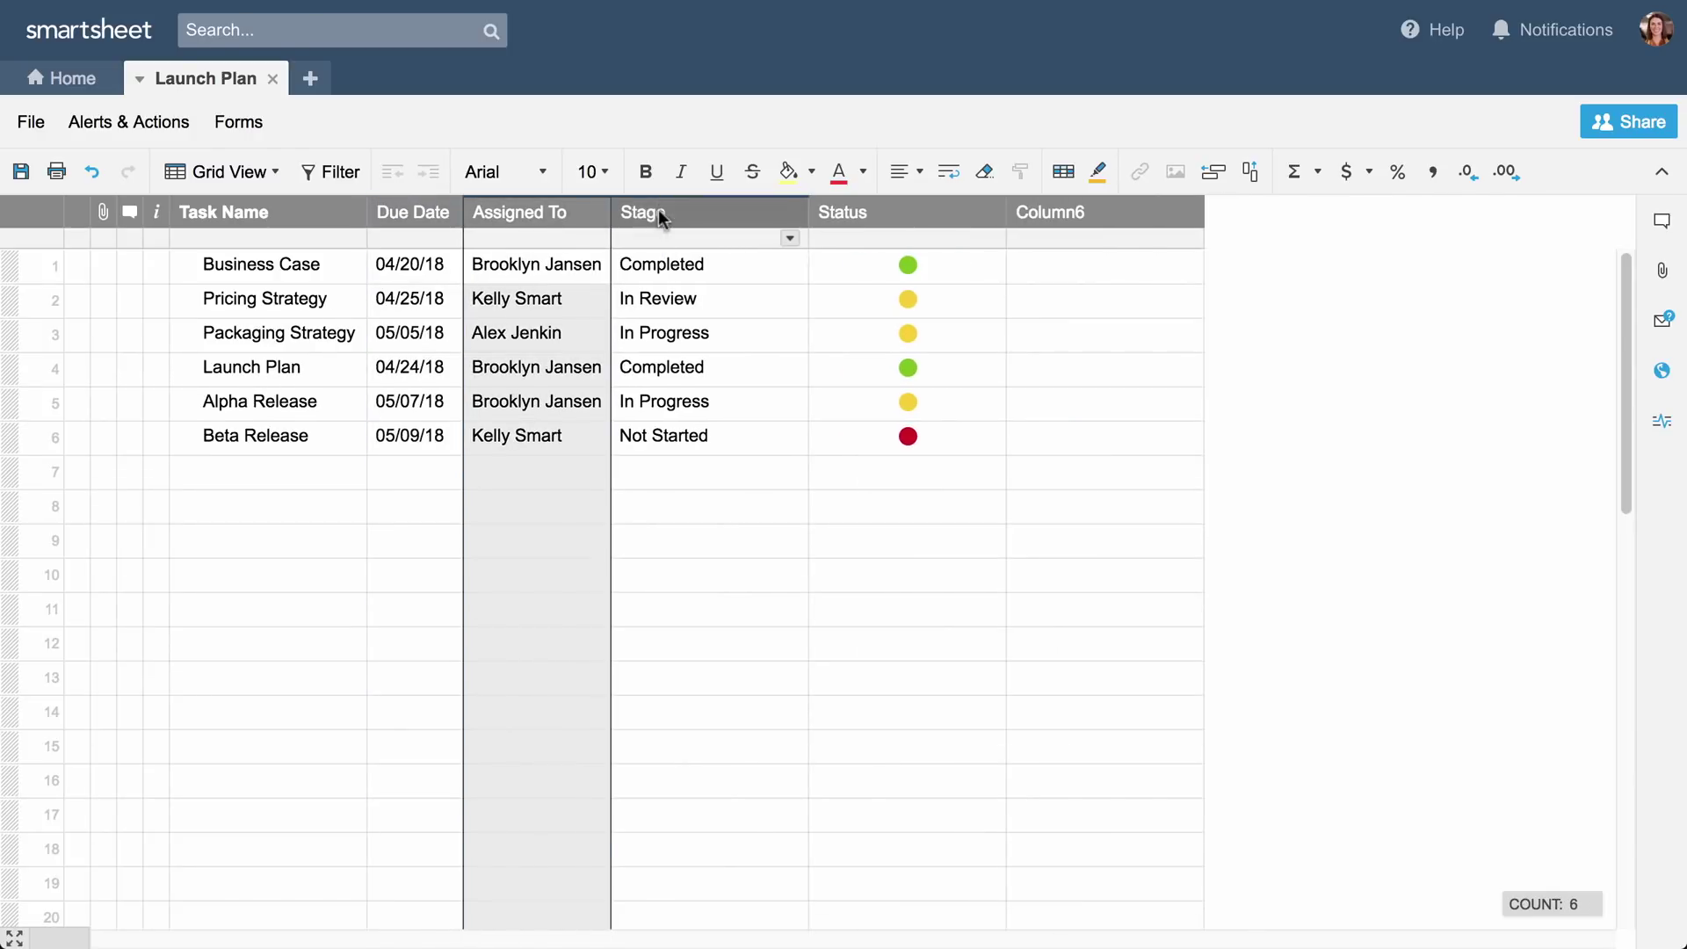
double_click(806, 212)
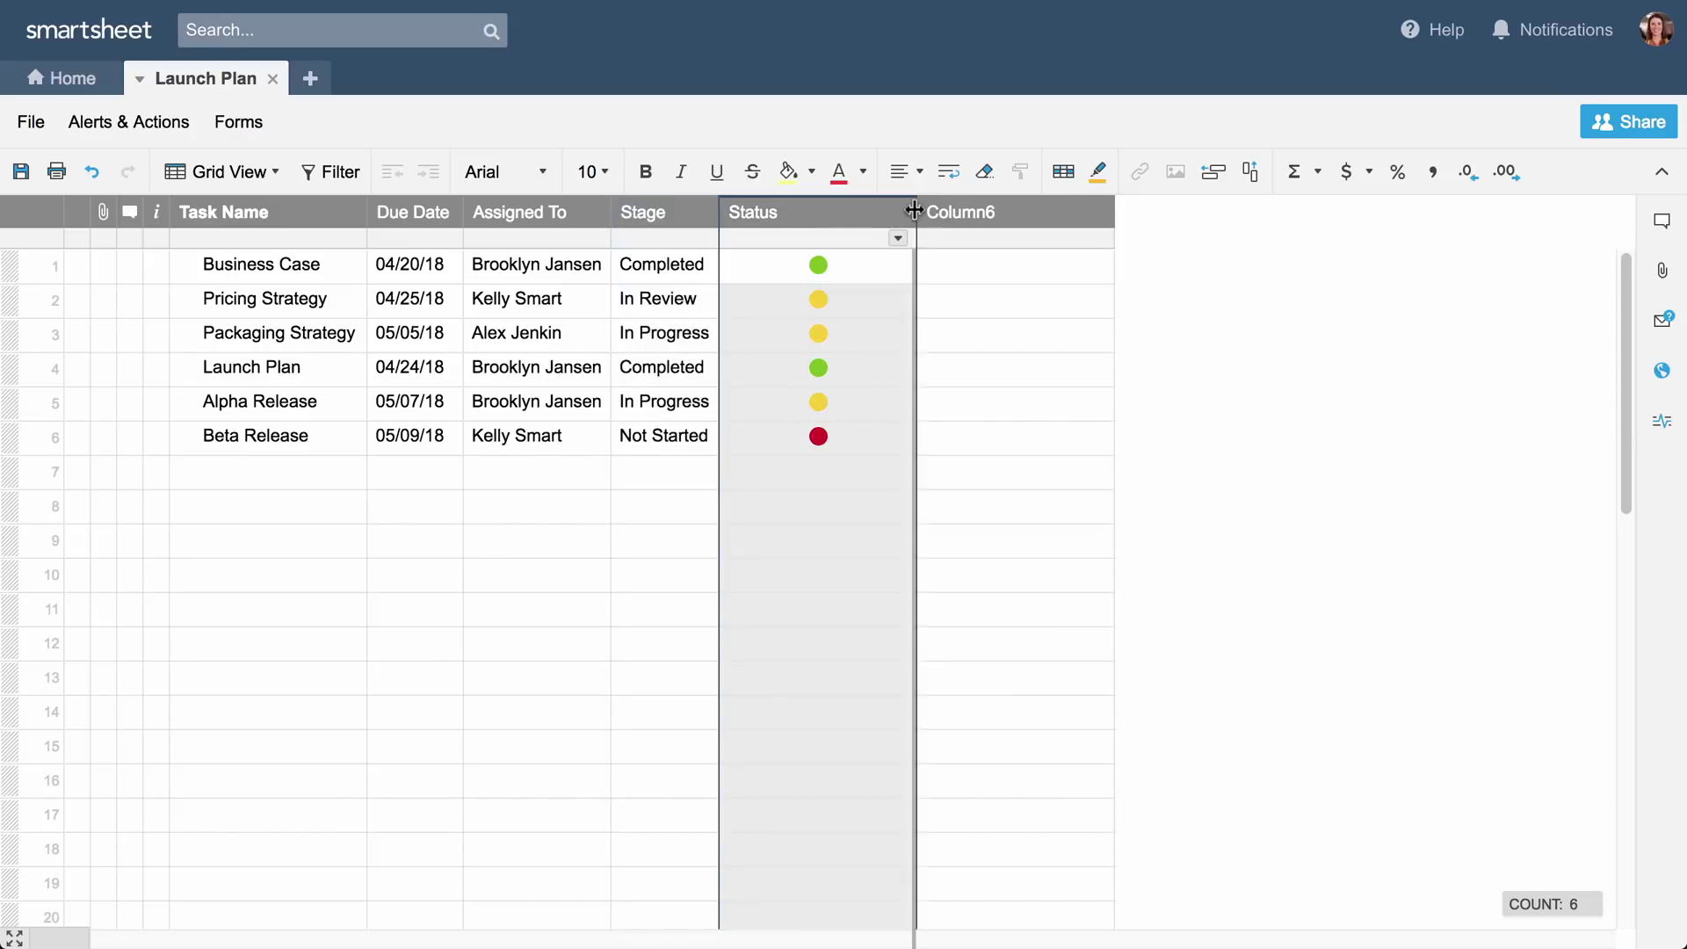
double_click(915, 212)
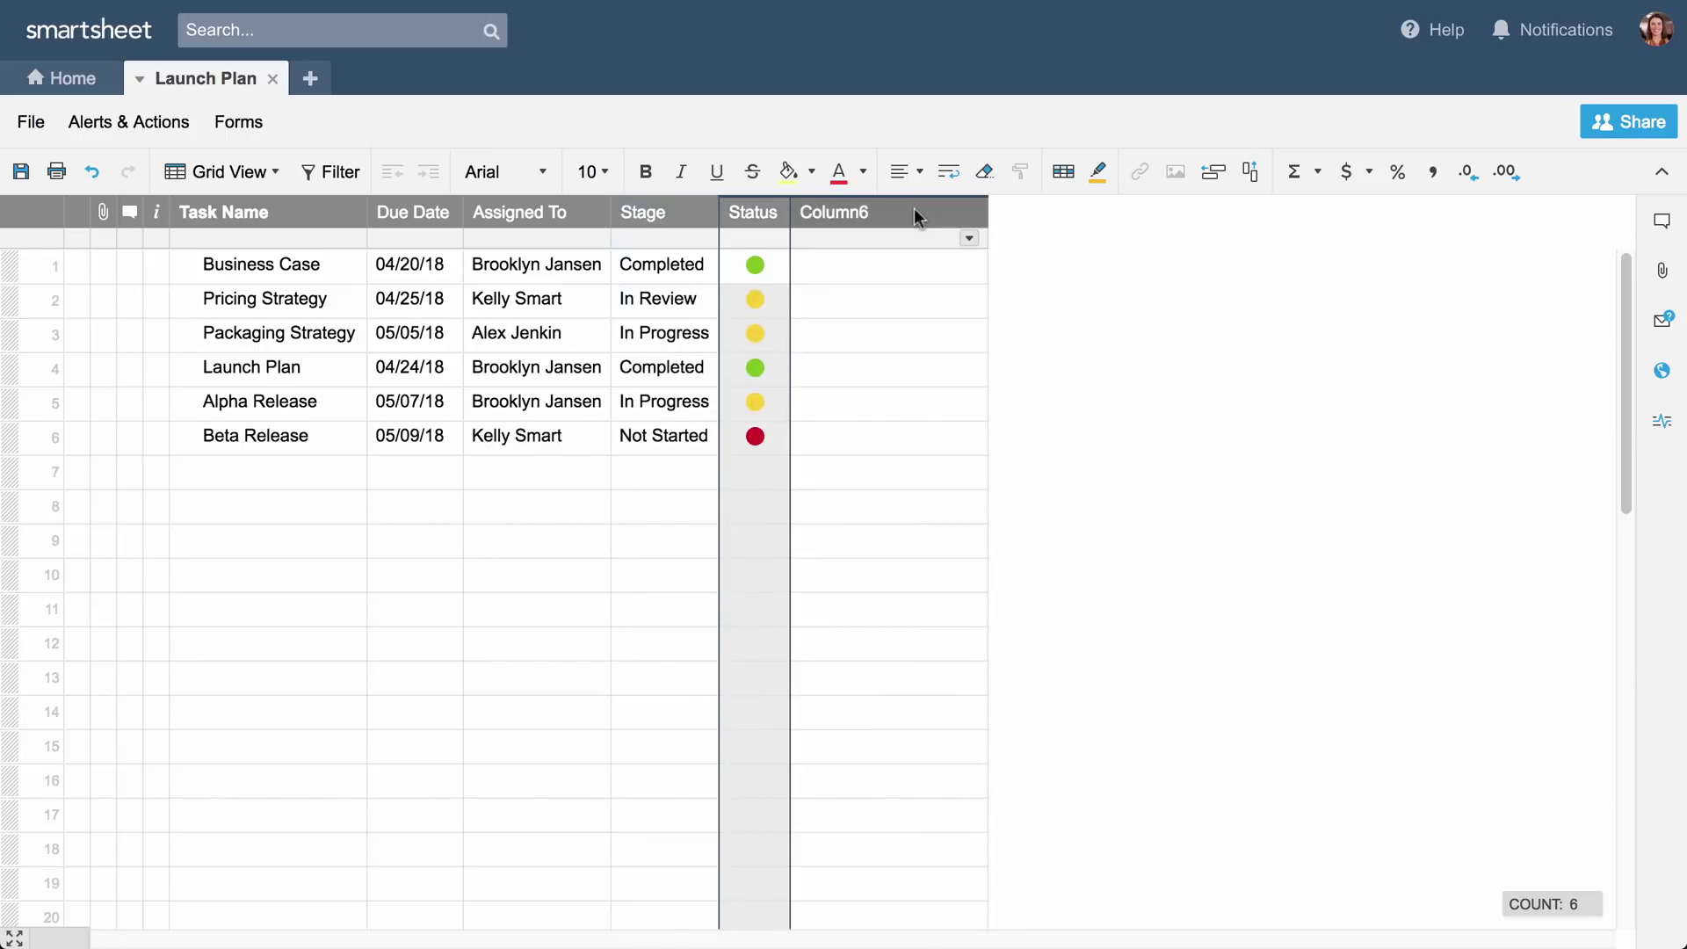
Step: Delete the empty Column6 from the sheet
left_click(966, 236)
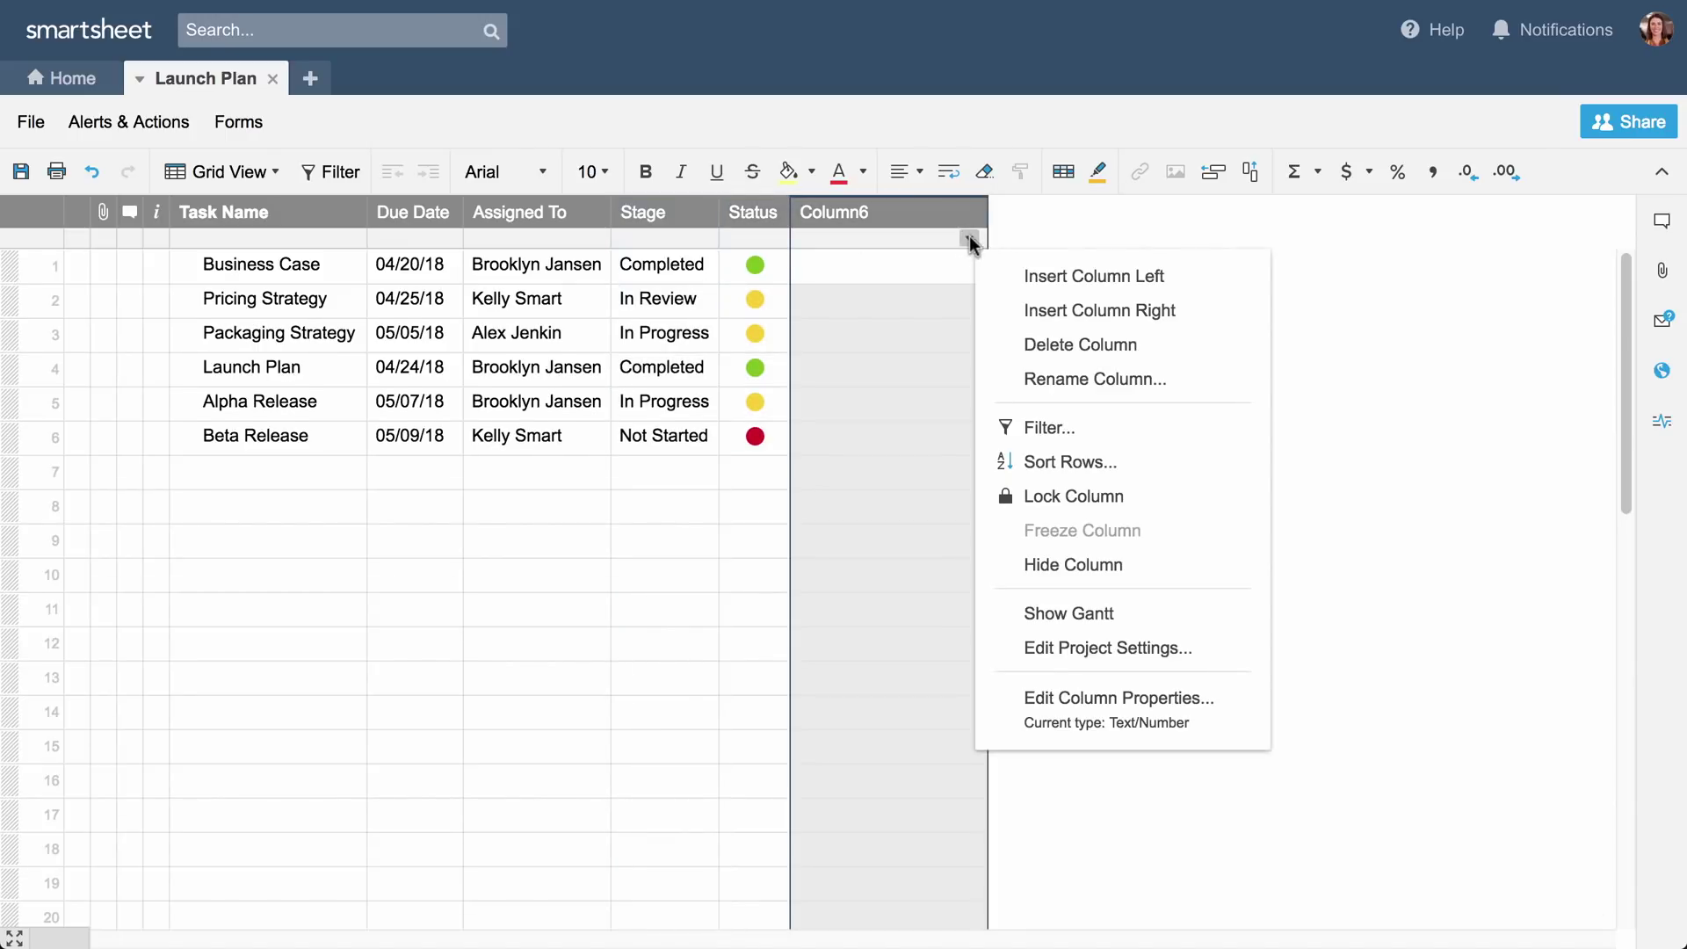
left_click(1053, 354)
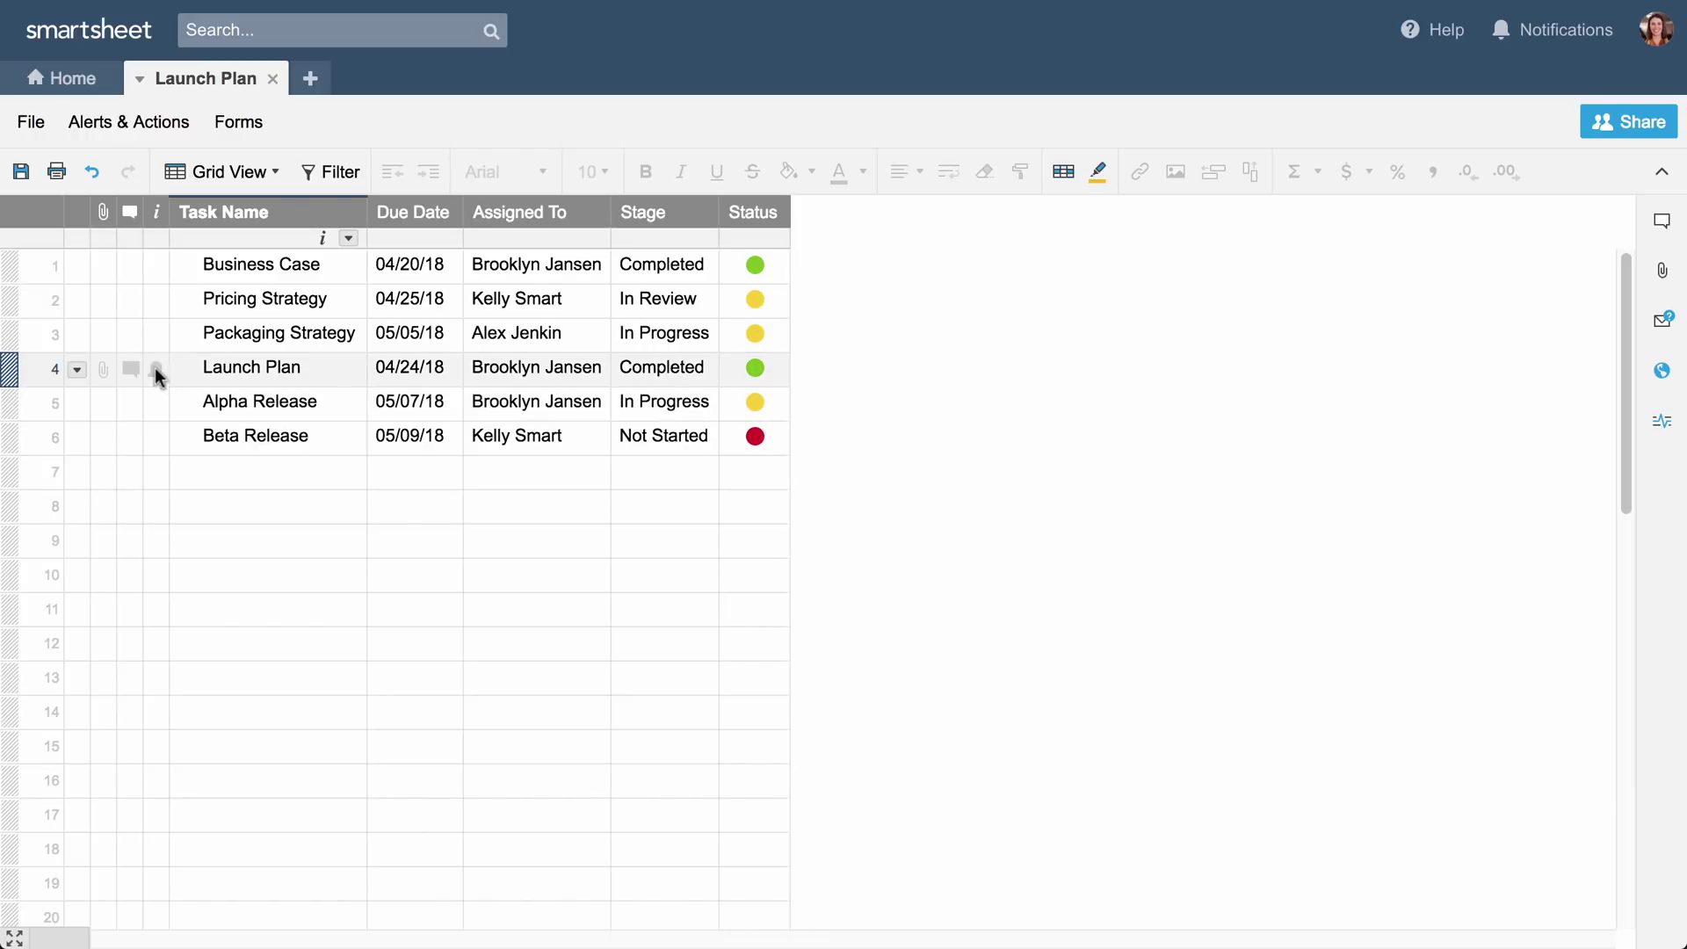
Step: Upload Project Brief.pdf from the computer as an attachment on the Launch Plan row
left_click(103, 367)
left_click(468, 316)
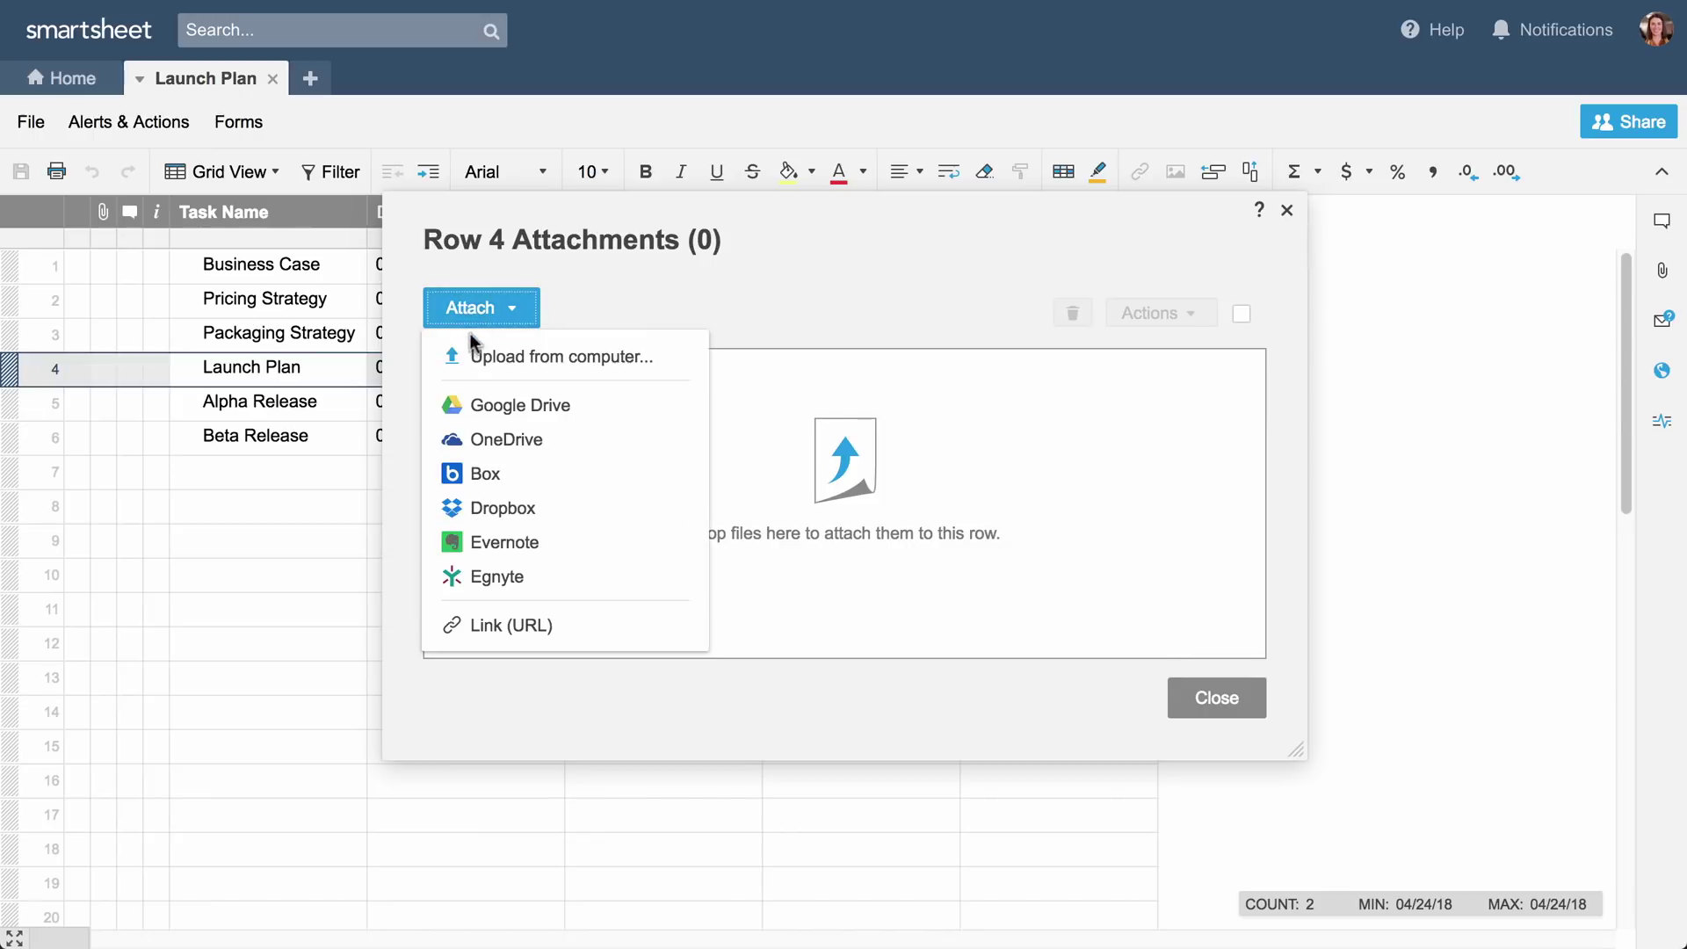
left_click(471, 357)
left_click(471, 97)
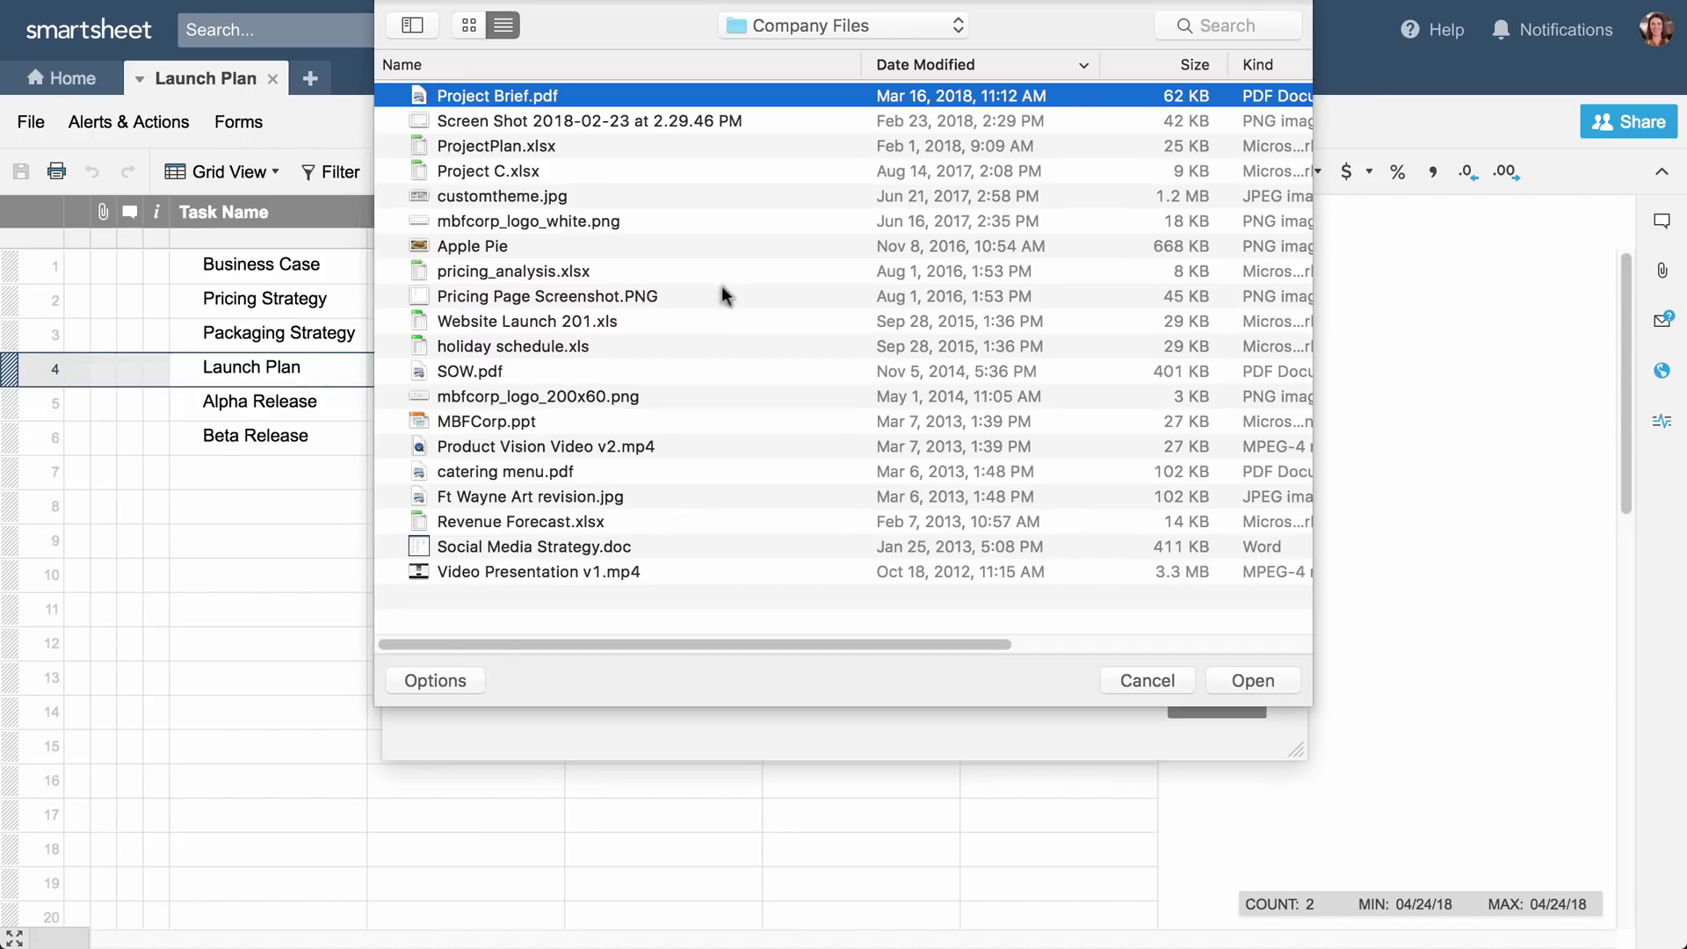
left_click(1251, 682)
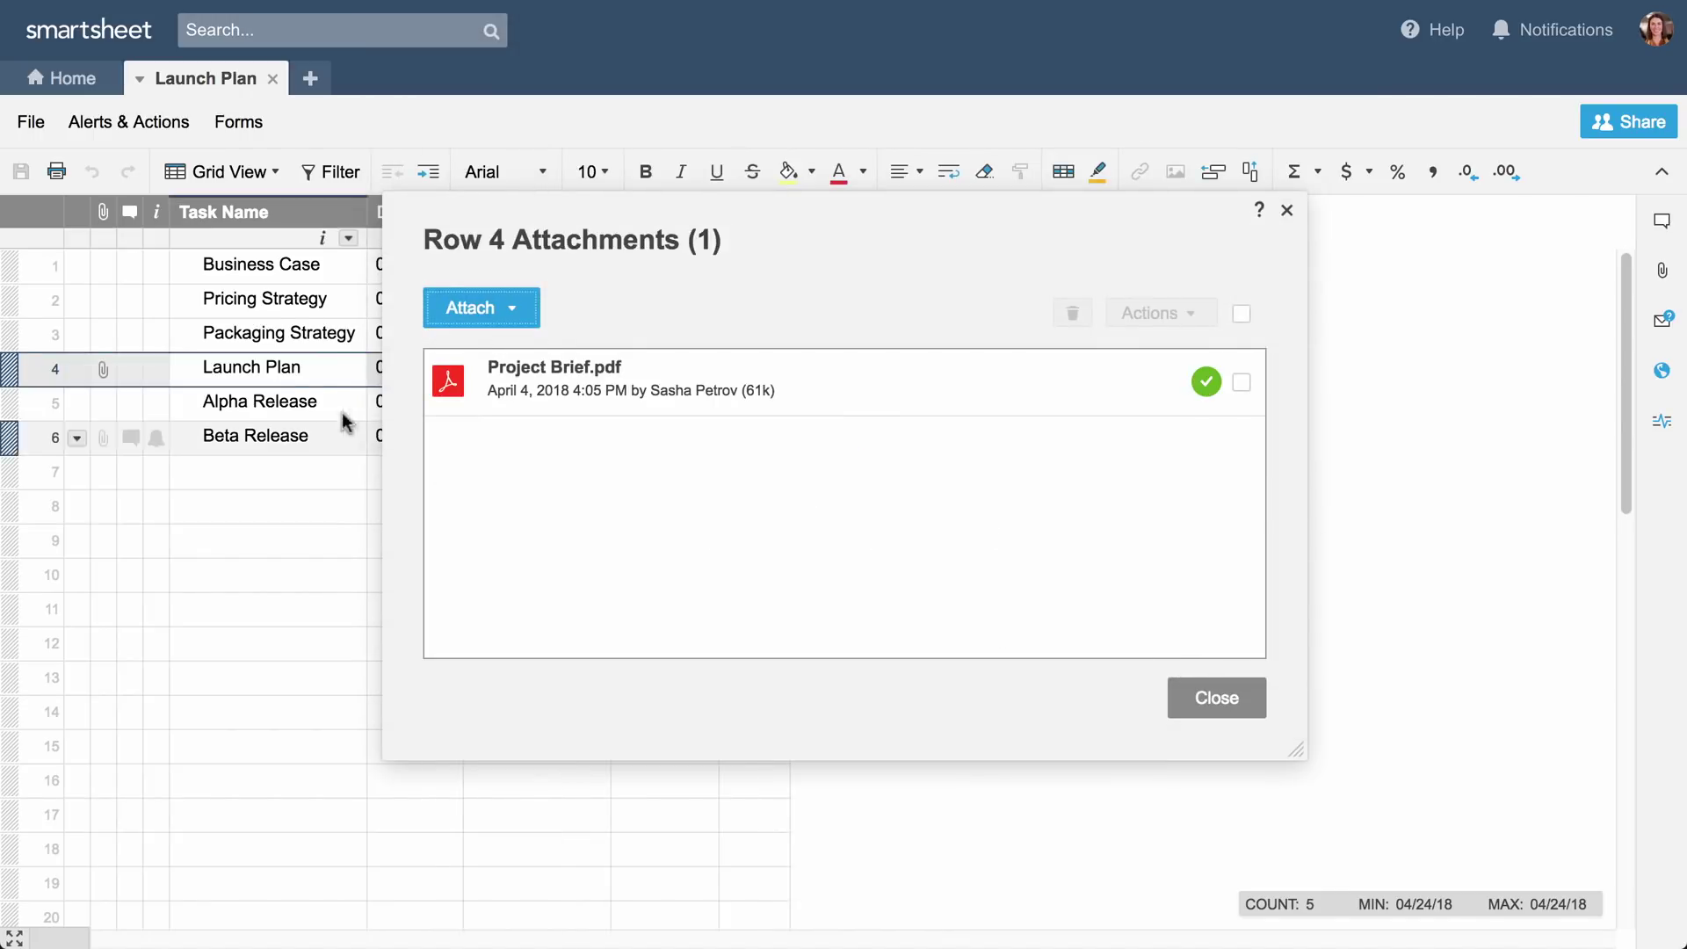
Step: Post the comment 'This has been updated.' on the Pricing Strategy row
left_click(133, 299)
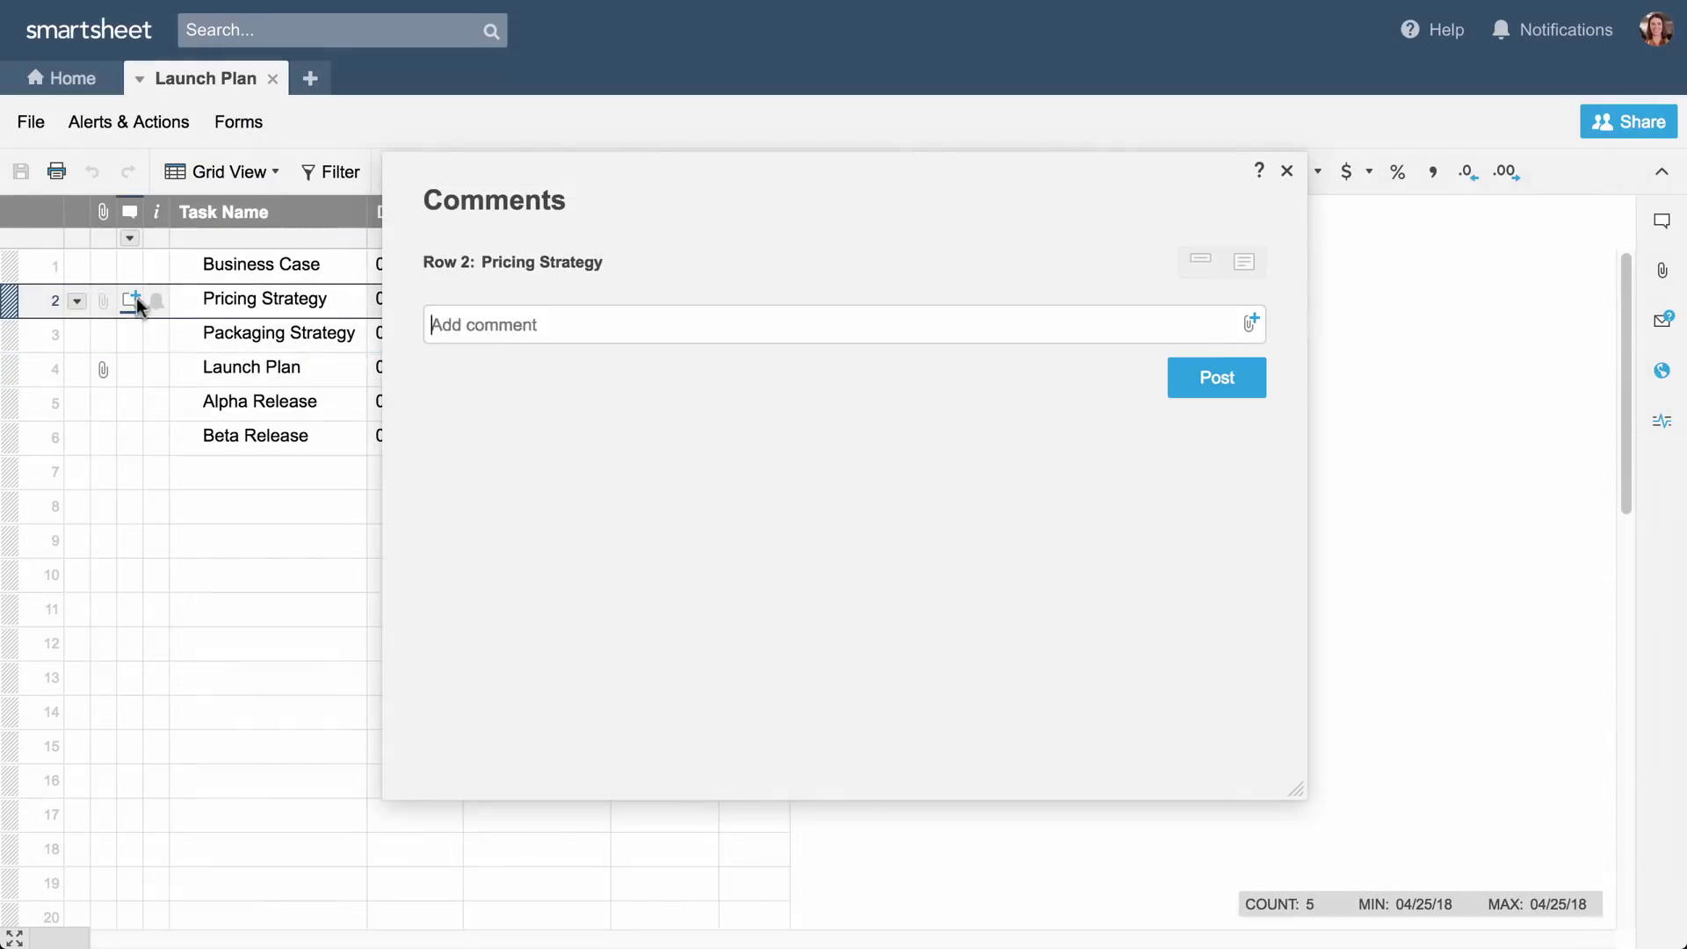
type("This has been updated.")
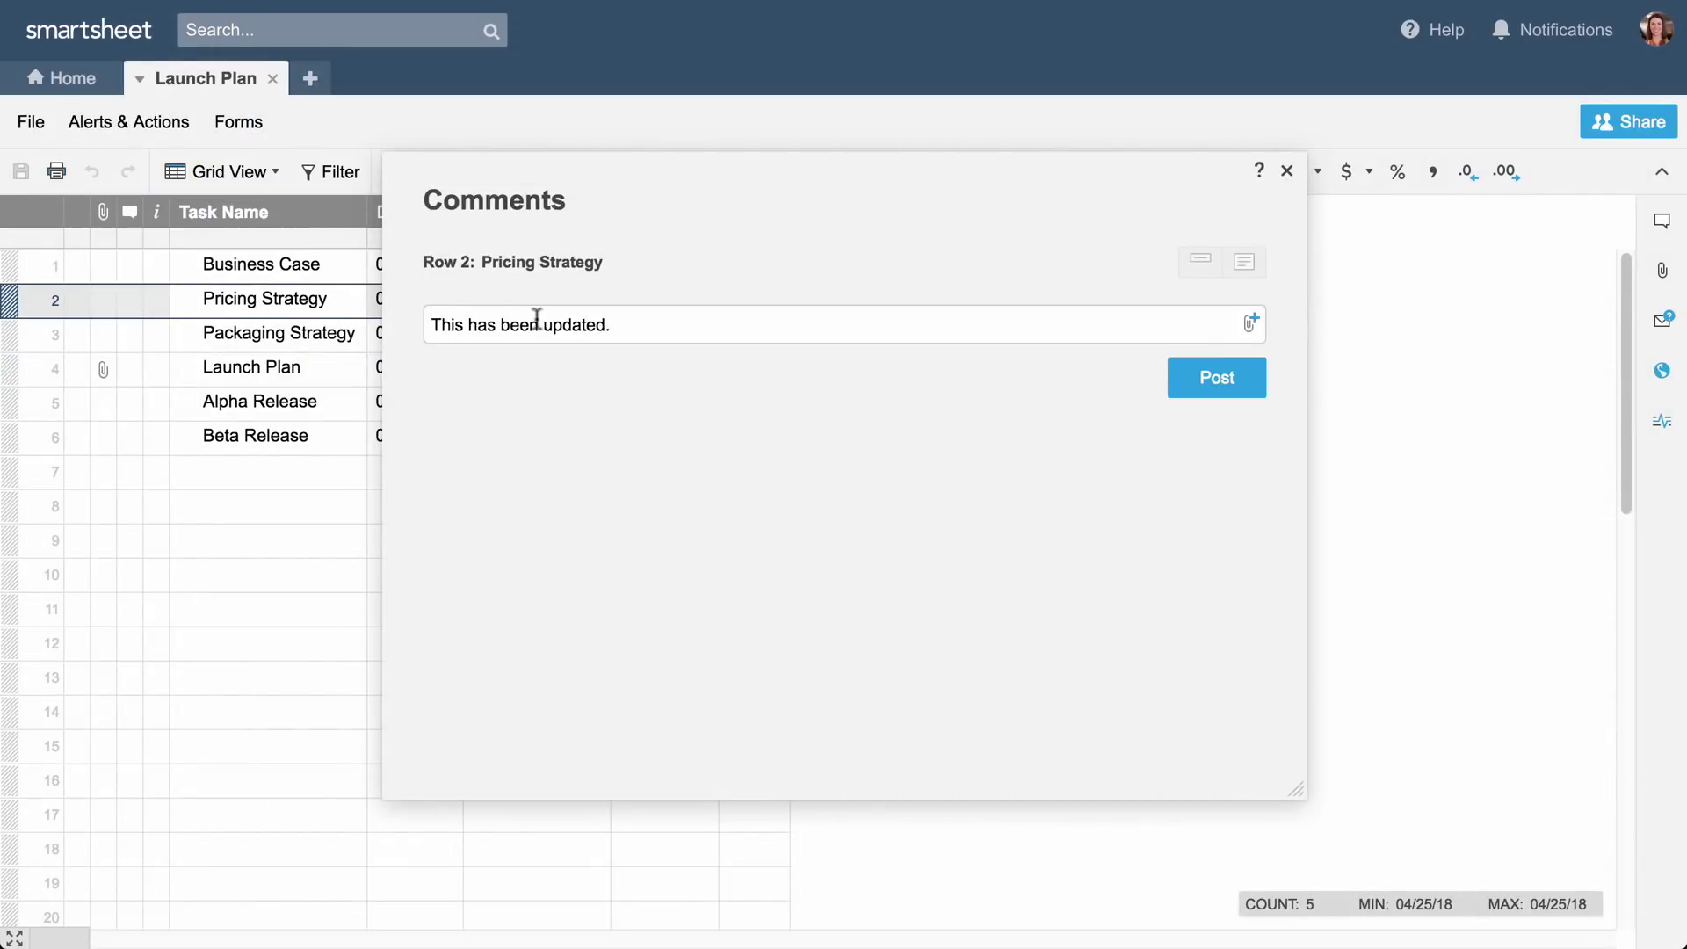
left_click(1179, 373)
Step: Move the Launch Plan row under Business Case and insert a blank row above Pricing Strategy
left_click(1287, 170)
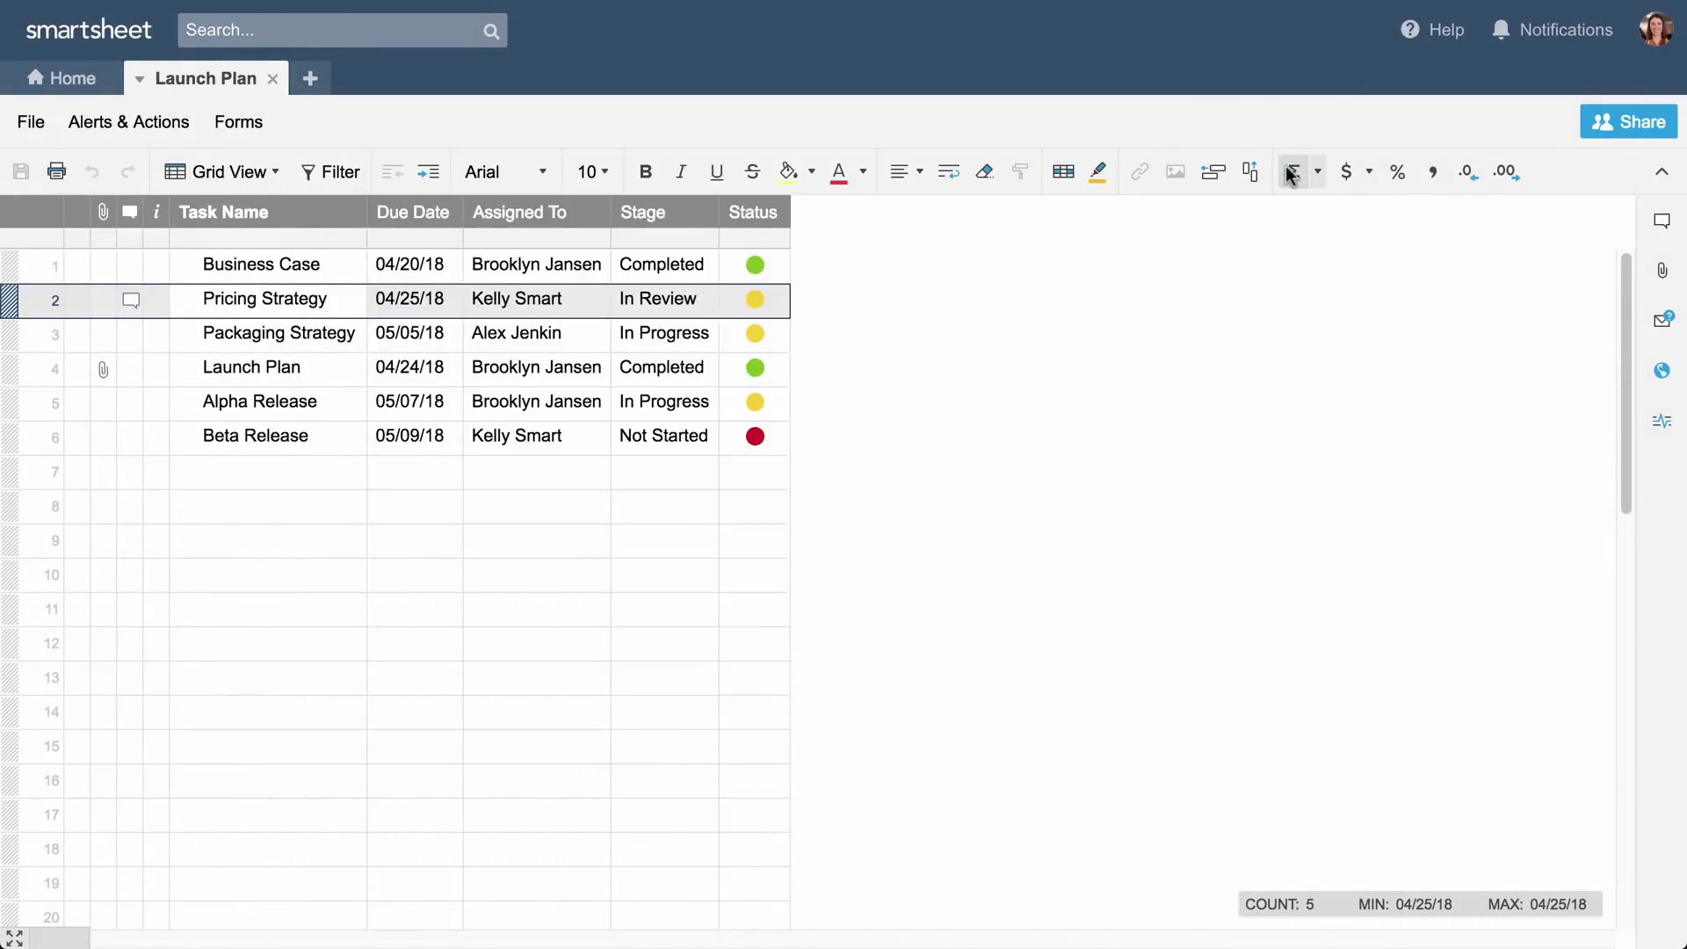
left_click_drag(26, 368, 16, 302)
left_click(13, 334)
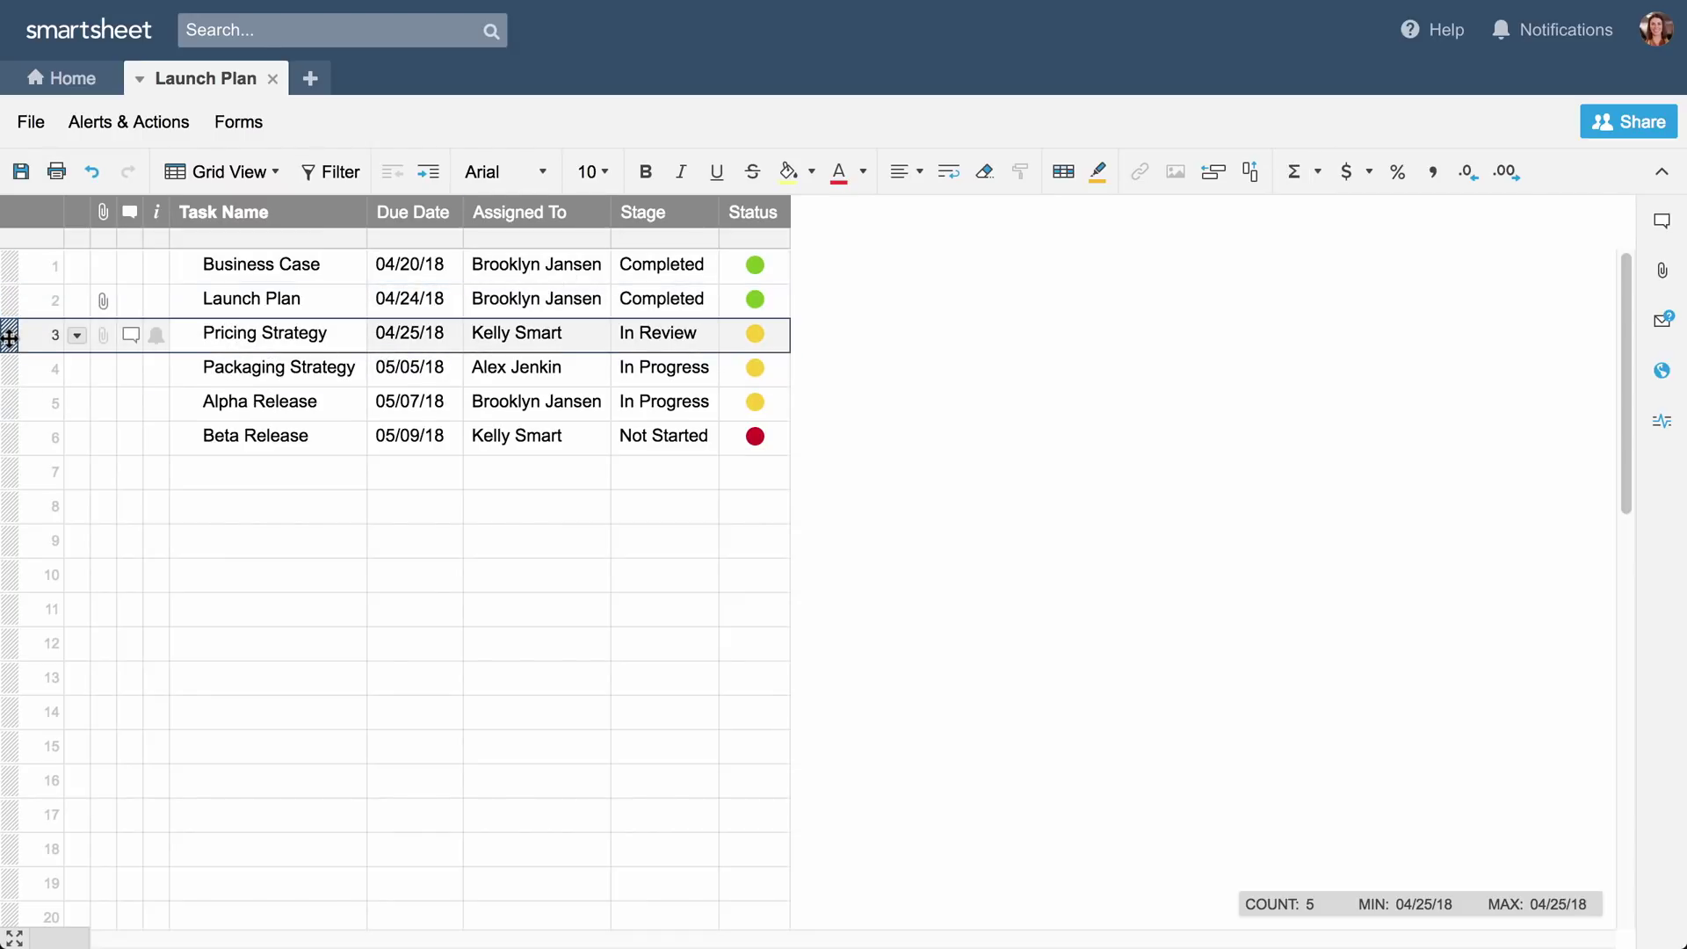
left_click(1211, 171)
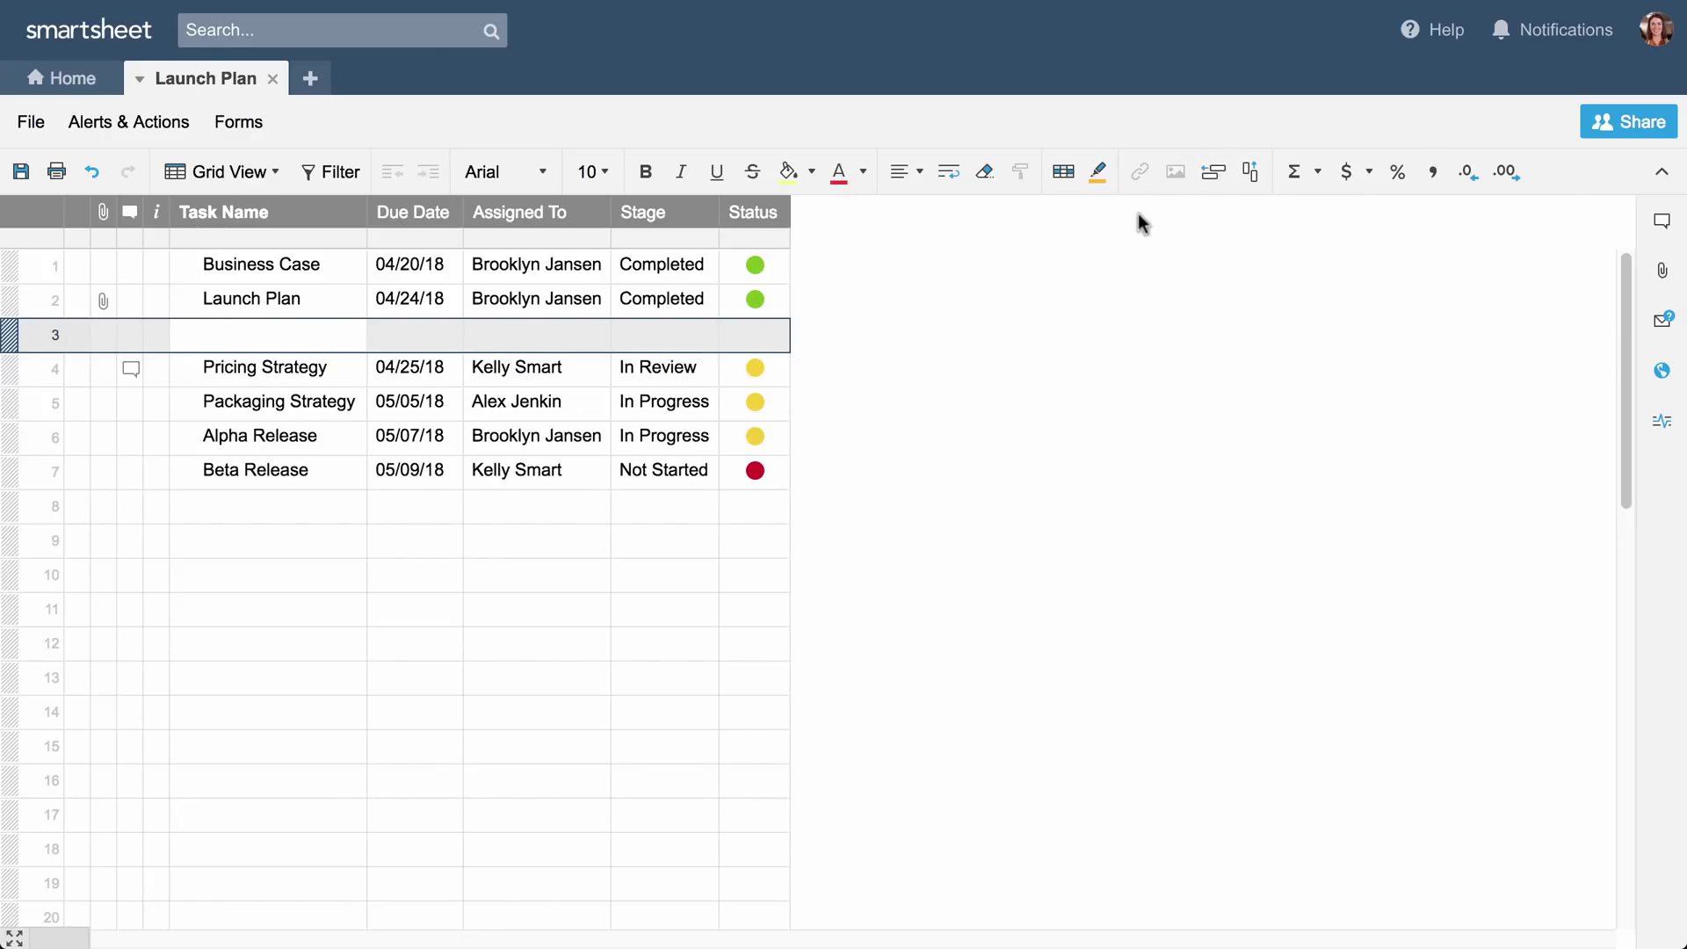
Step: Insert blank rows above Alpha Release and at the top of the sheet
right_click(27, 436)
left_click(165, 230)
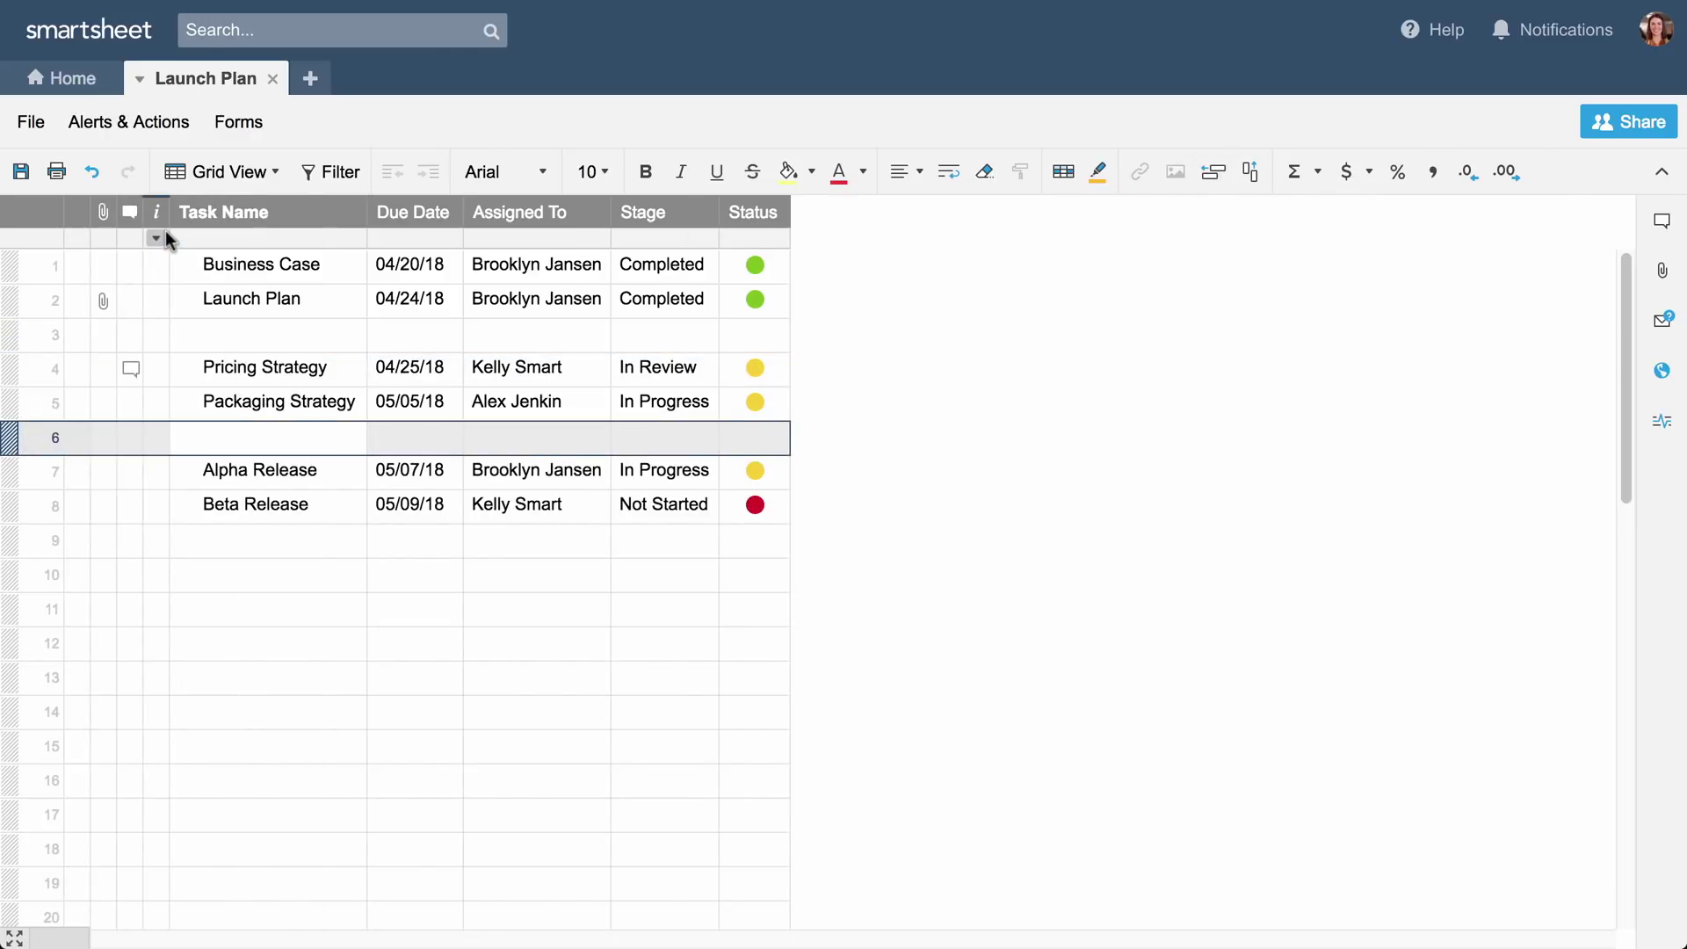
right_click(82, 264)
left_click(151, 230)
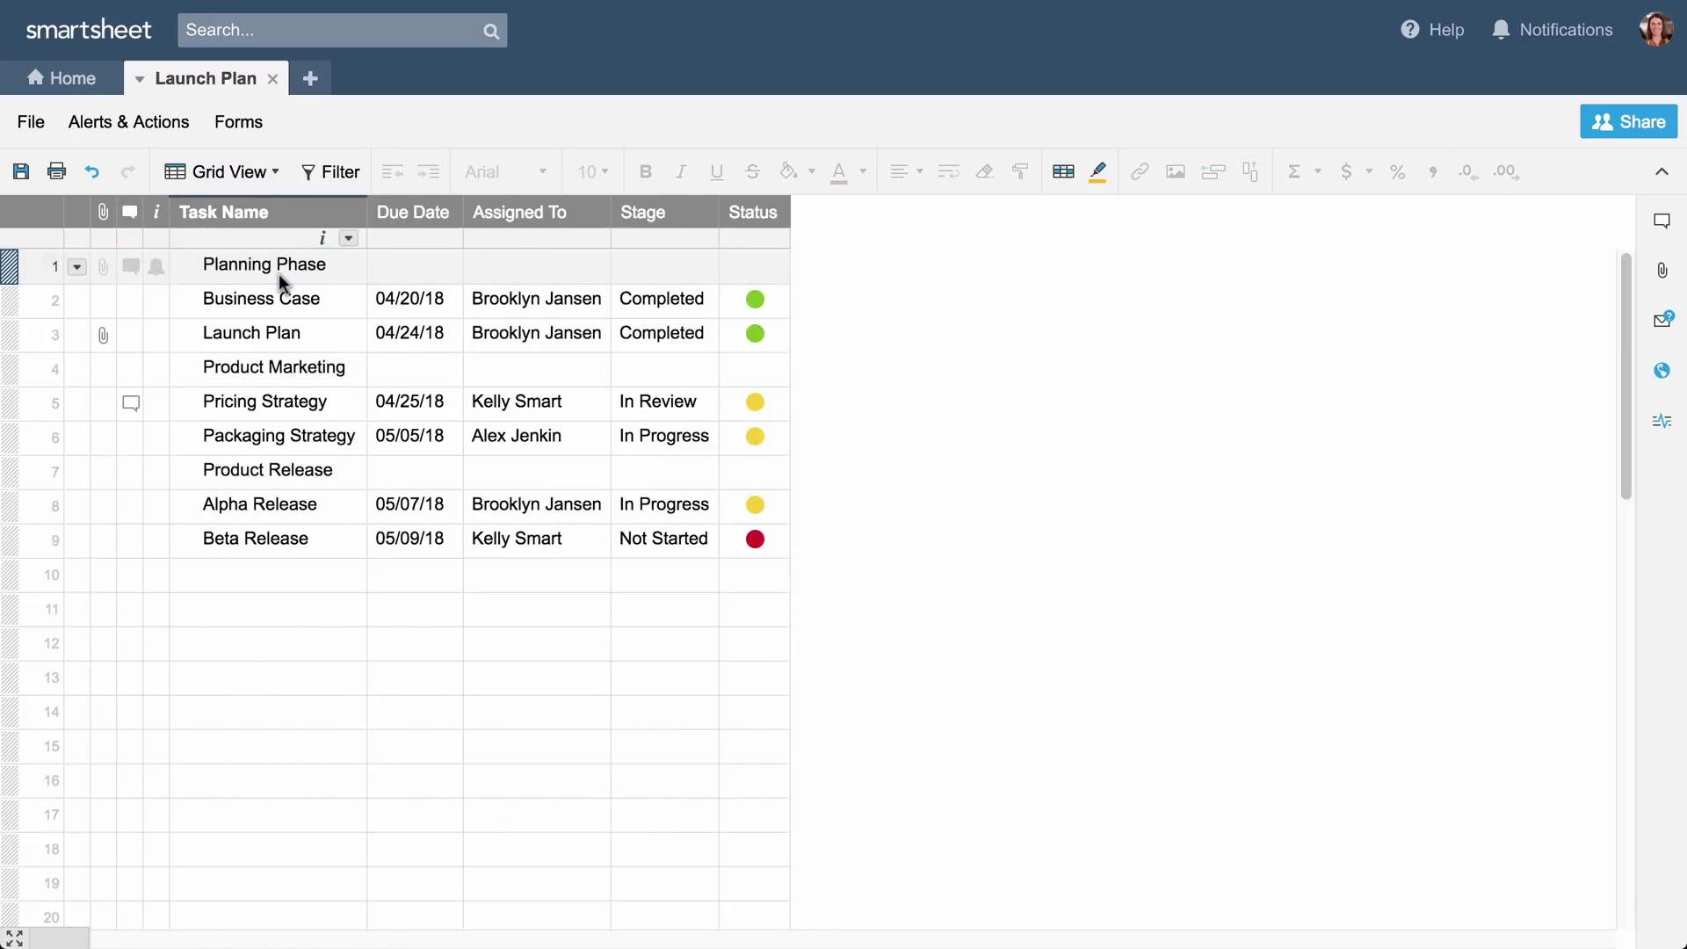
Step: Indent Business Case/Launch Plan, Pricing/Packaging Strategy and Alpha/Beta Release under their phase headers
left_click_drag(30, 299, 14, 328)
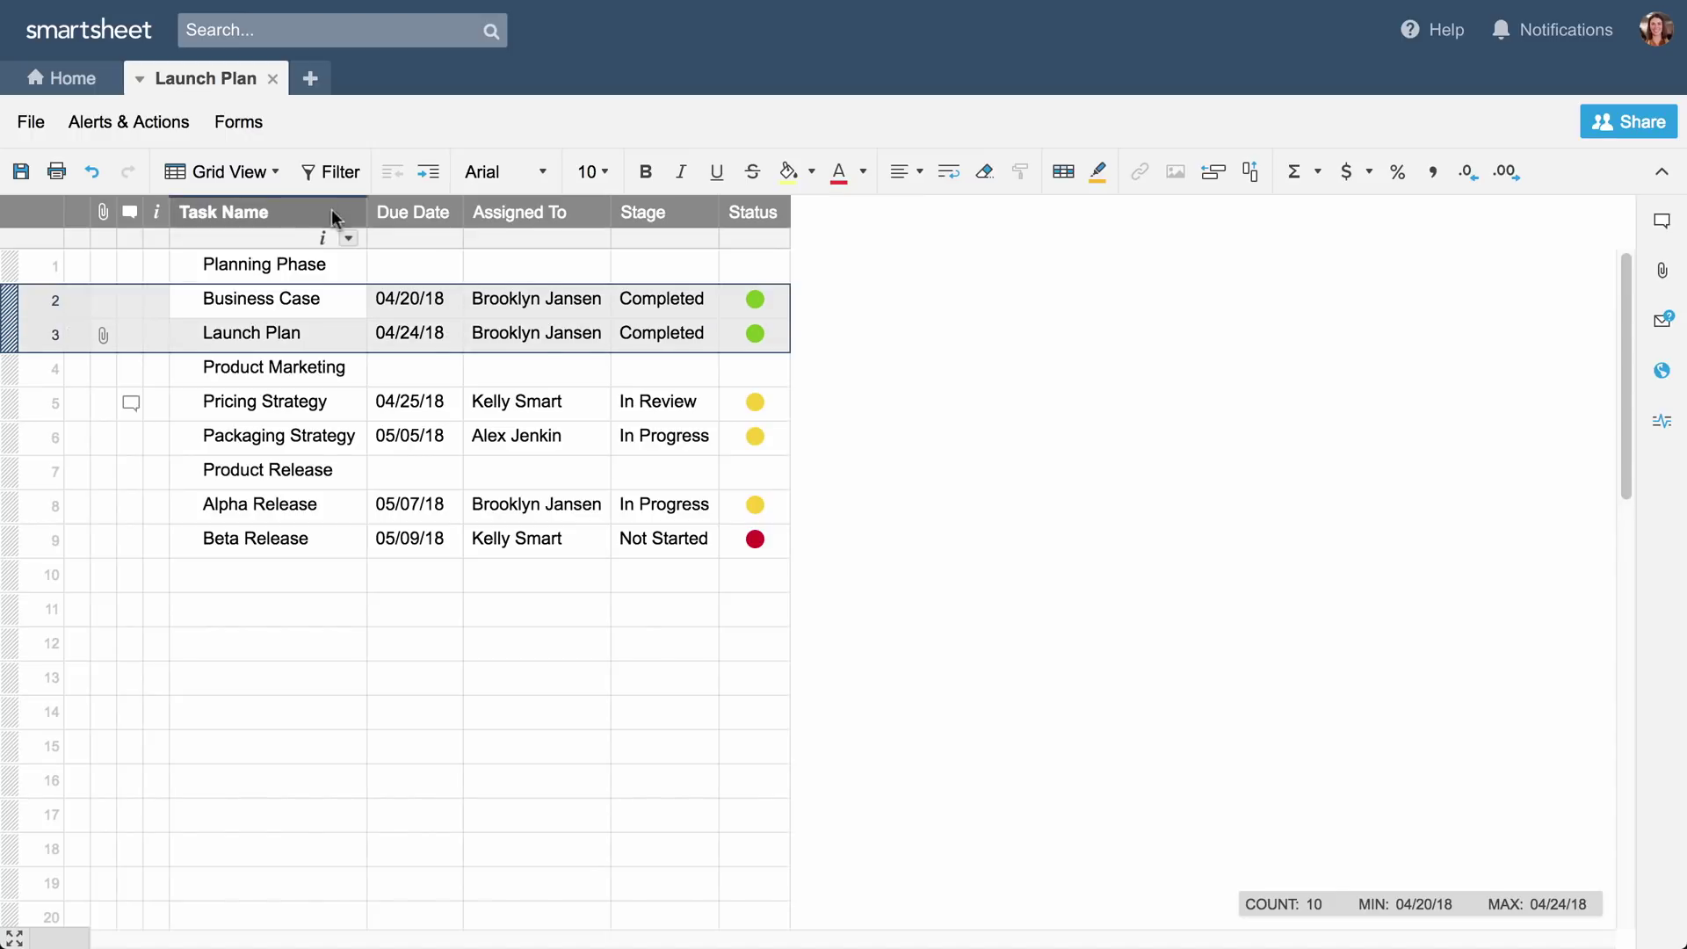
left_click(418, 172)
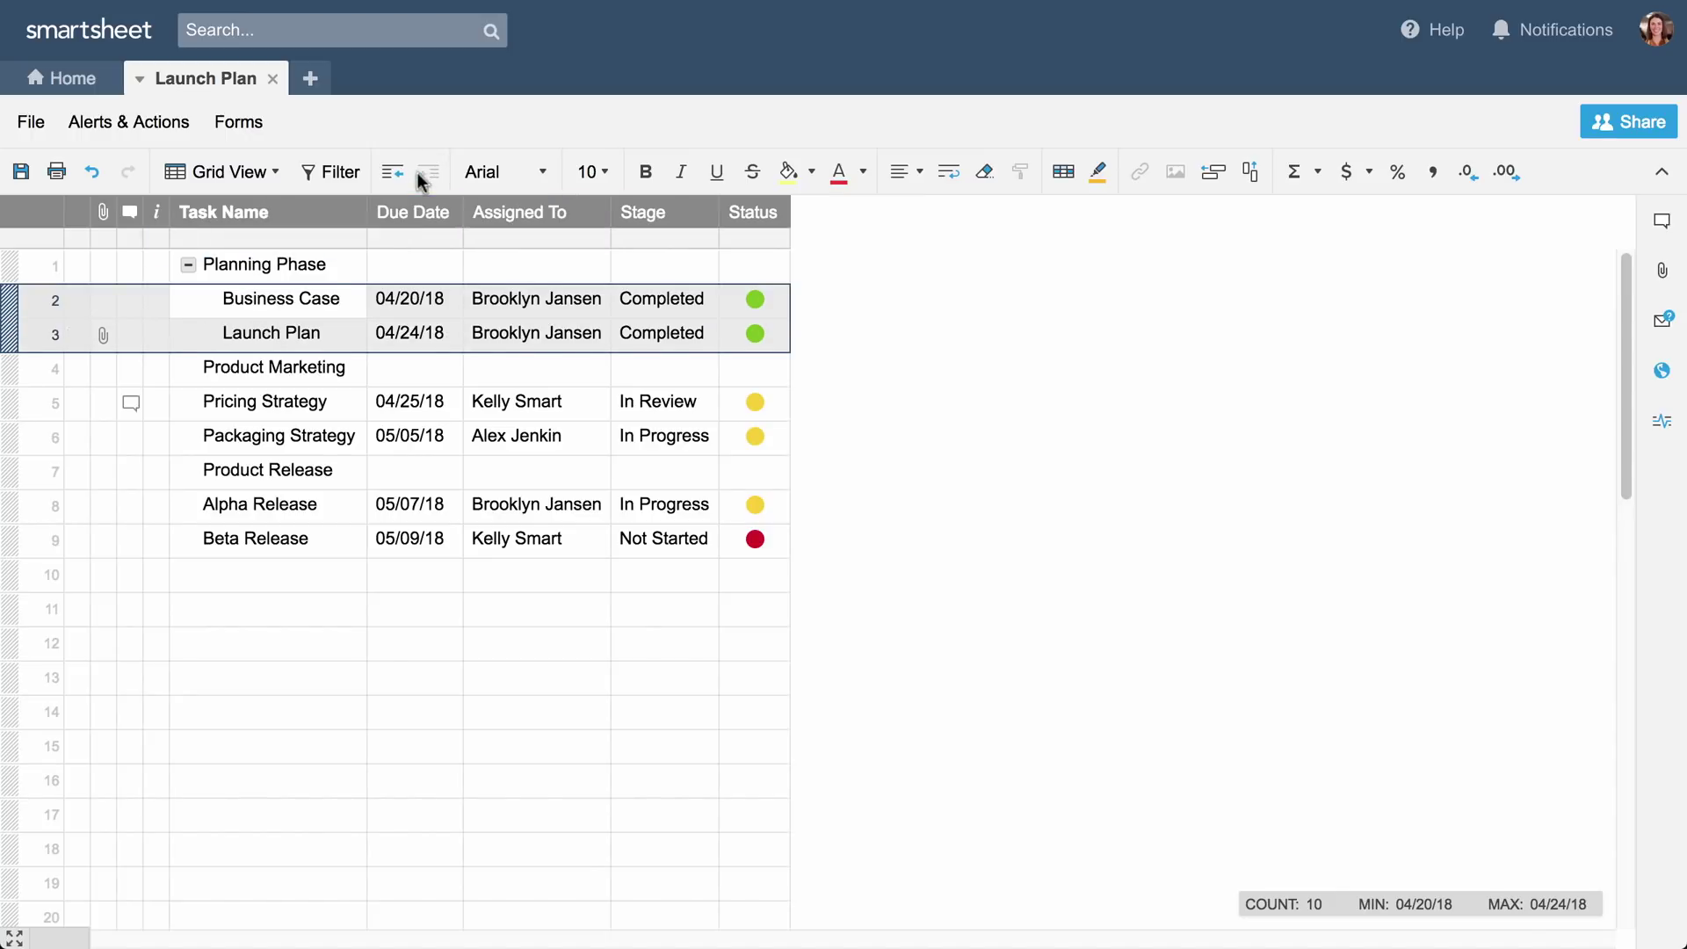
left_click_drag(26, 407, 22, 437)
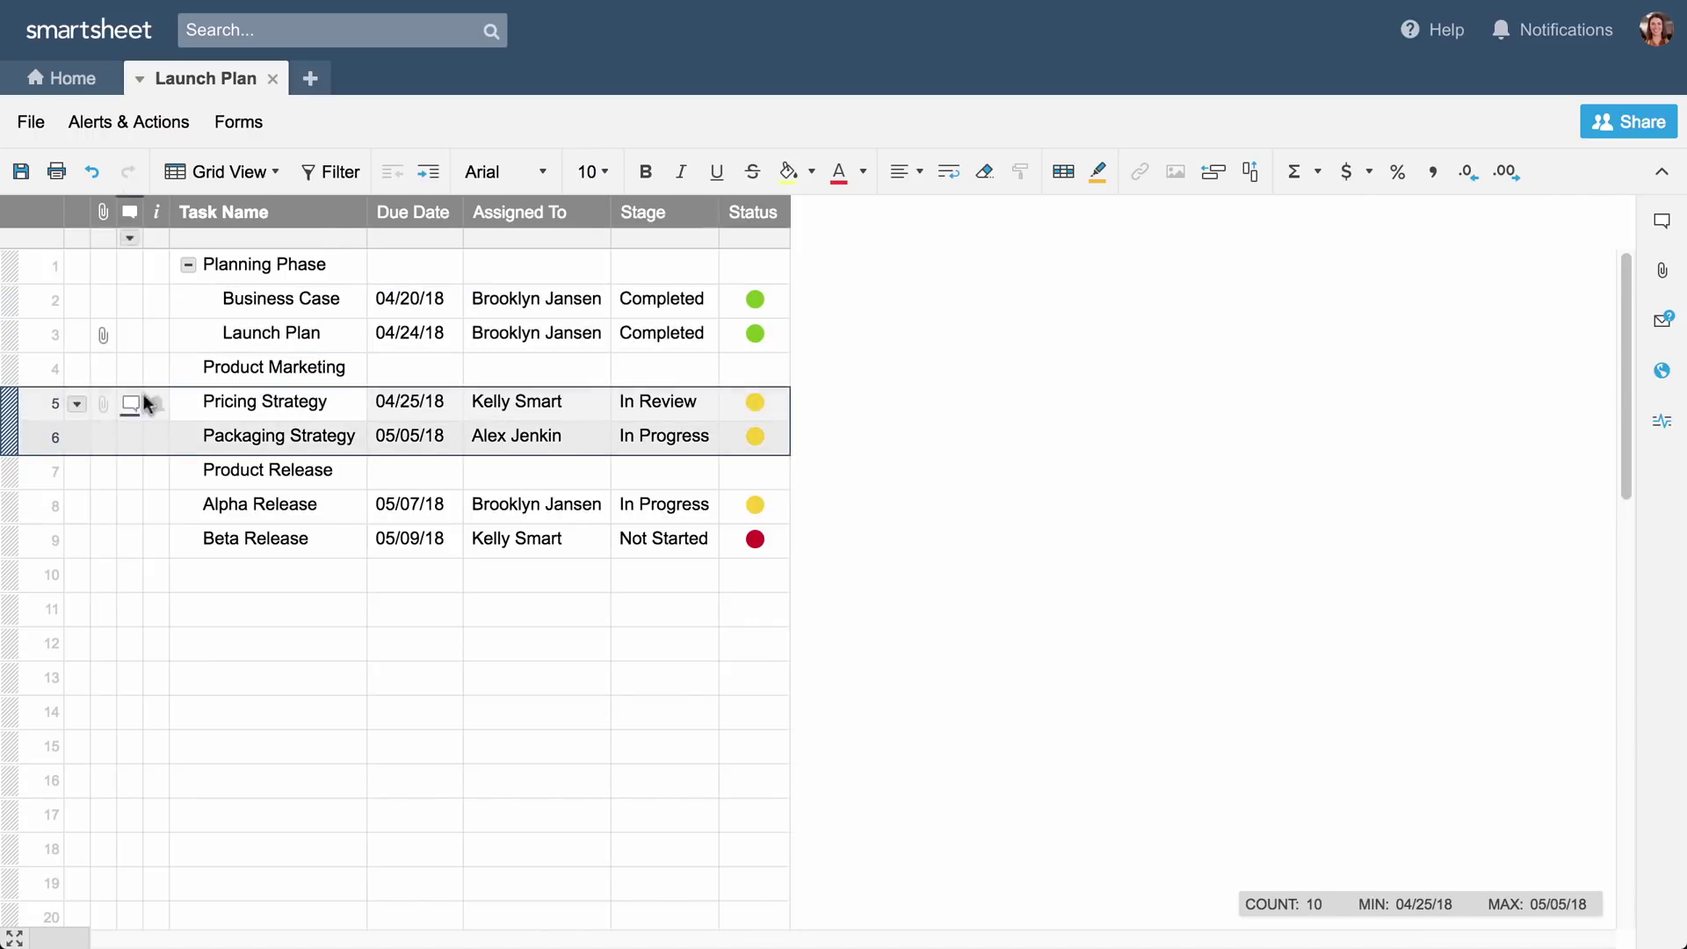
left_click(415, 174)
left_click_drag(27, 505, 22, 539)
left_click(415, 172)
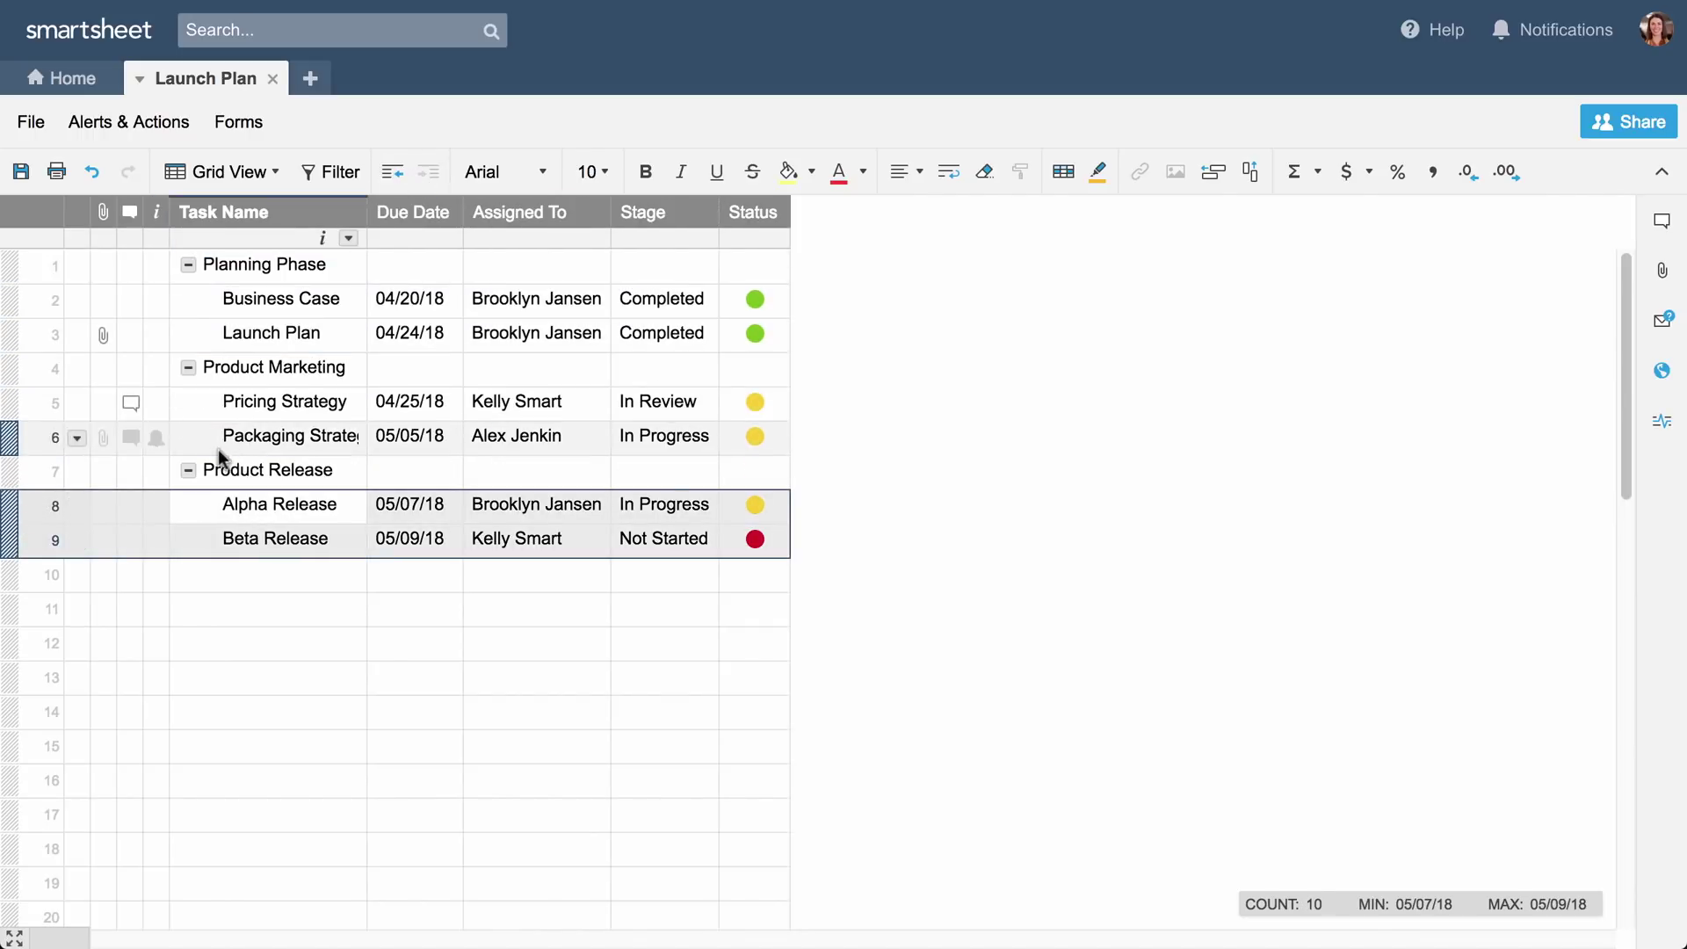
Step: Collapse the Product Release, Product Marketing and Planning Phase groups, then expand all three again
left_click(188, 470)
left_click(188, 367)
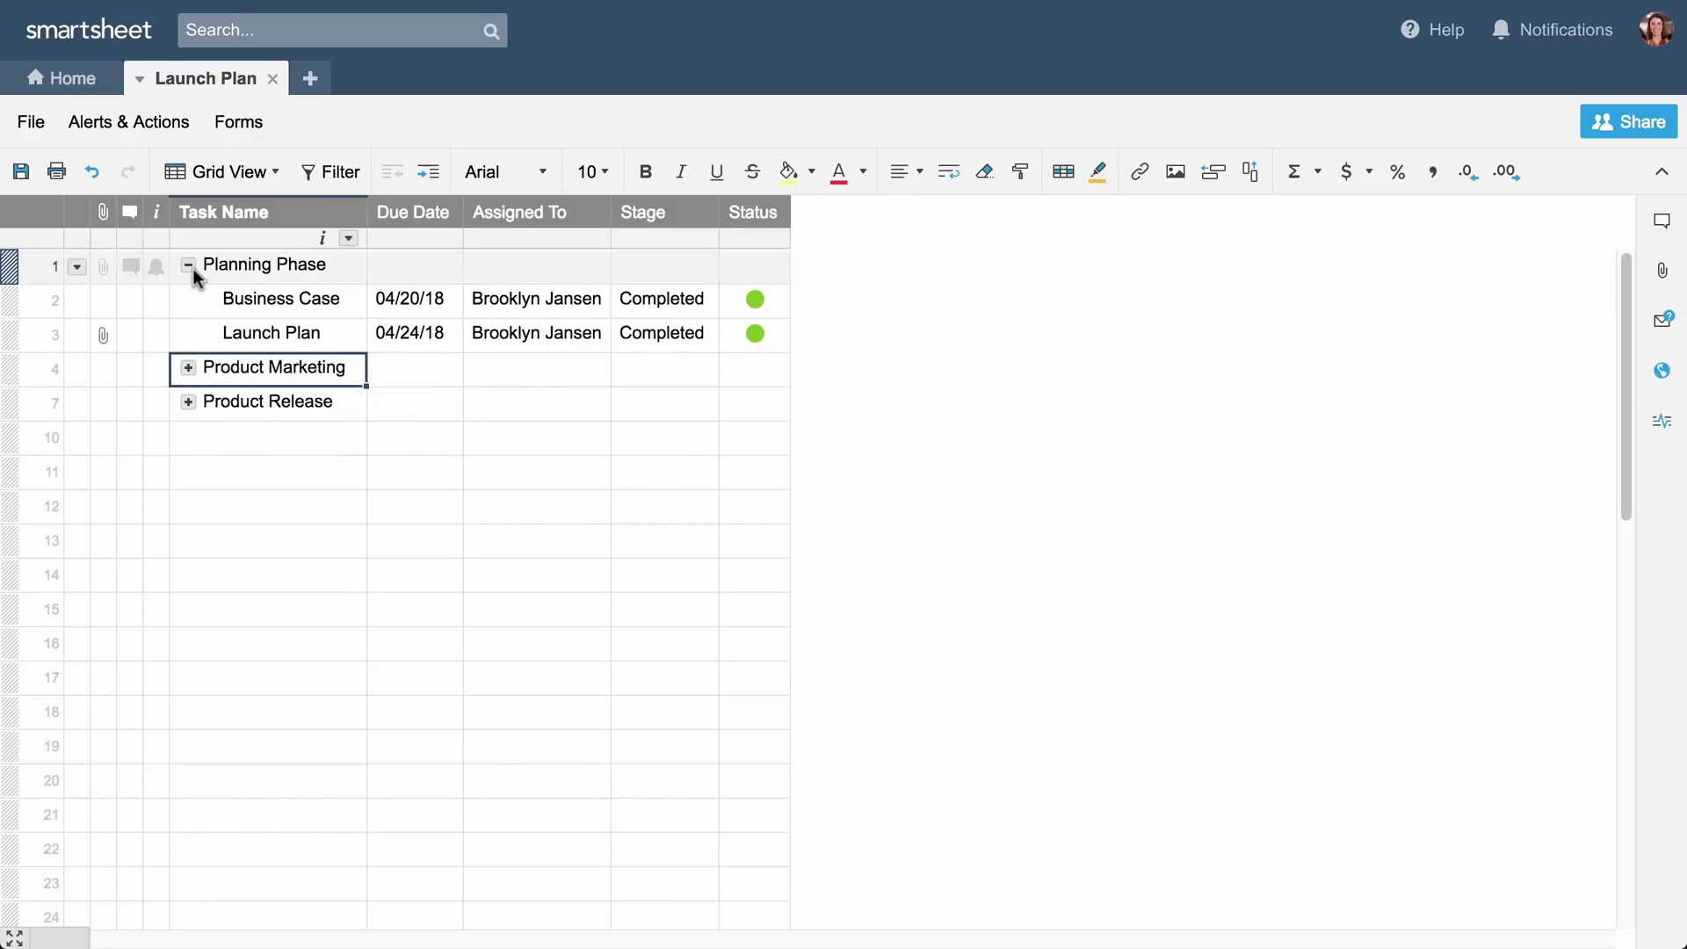
left_click(190, 265)
left_click(190, 266)
left_click(188, 367)
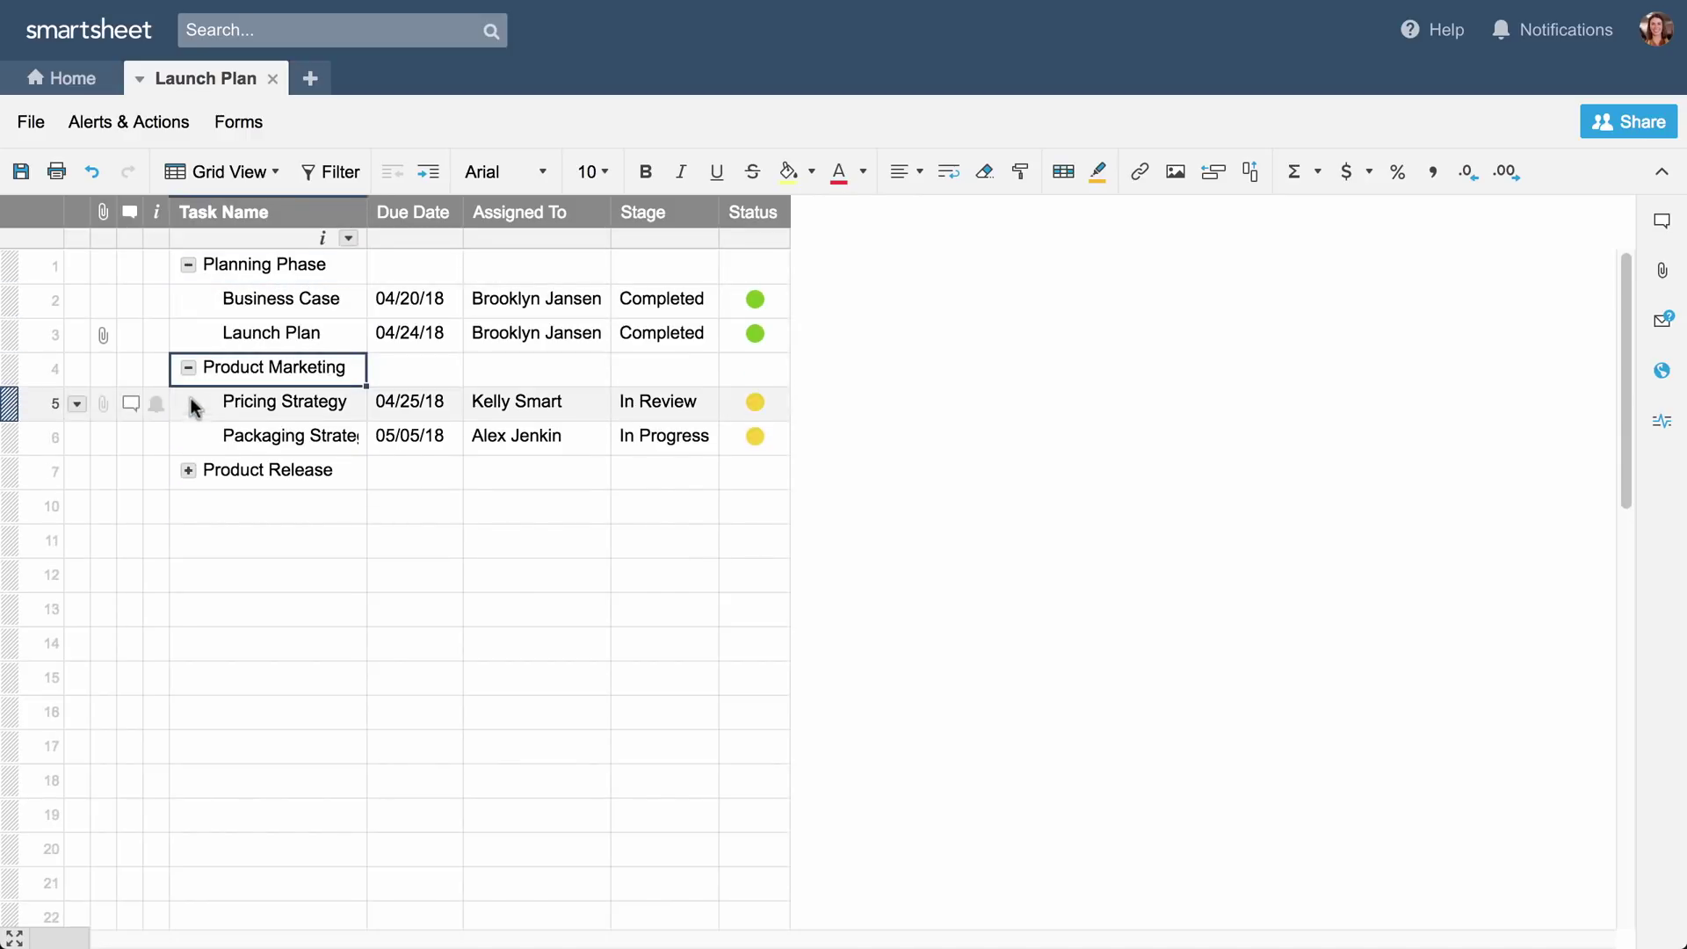
left_click(188, 470)
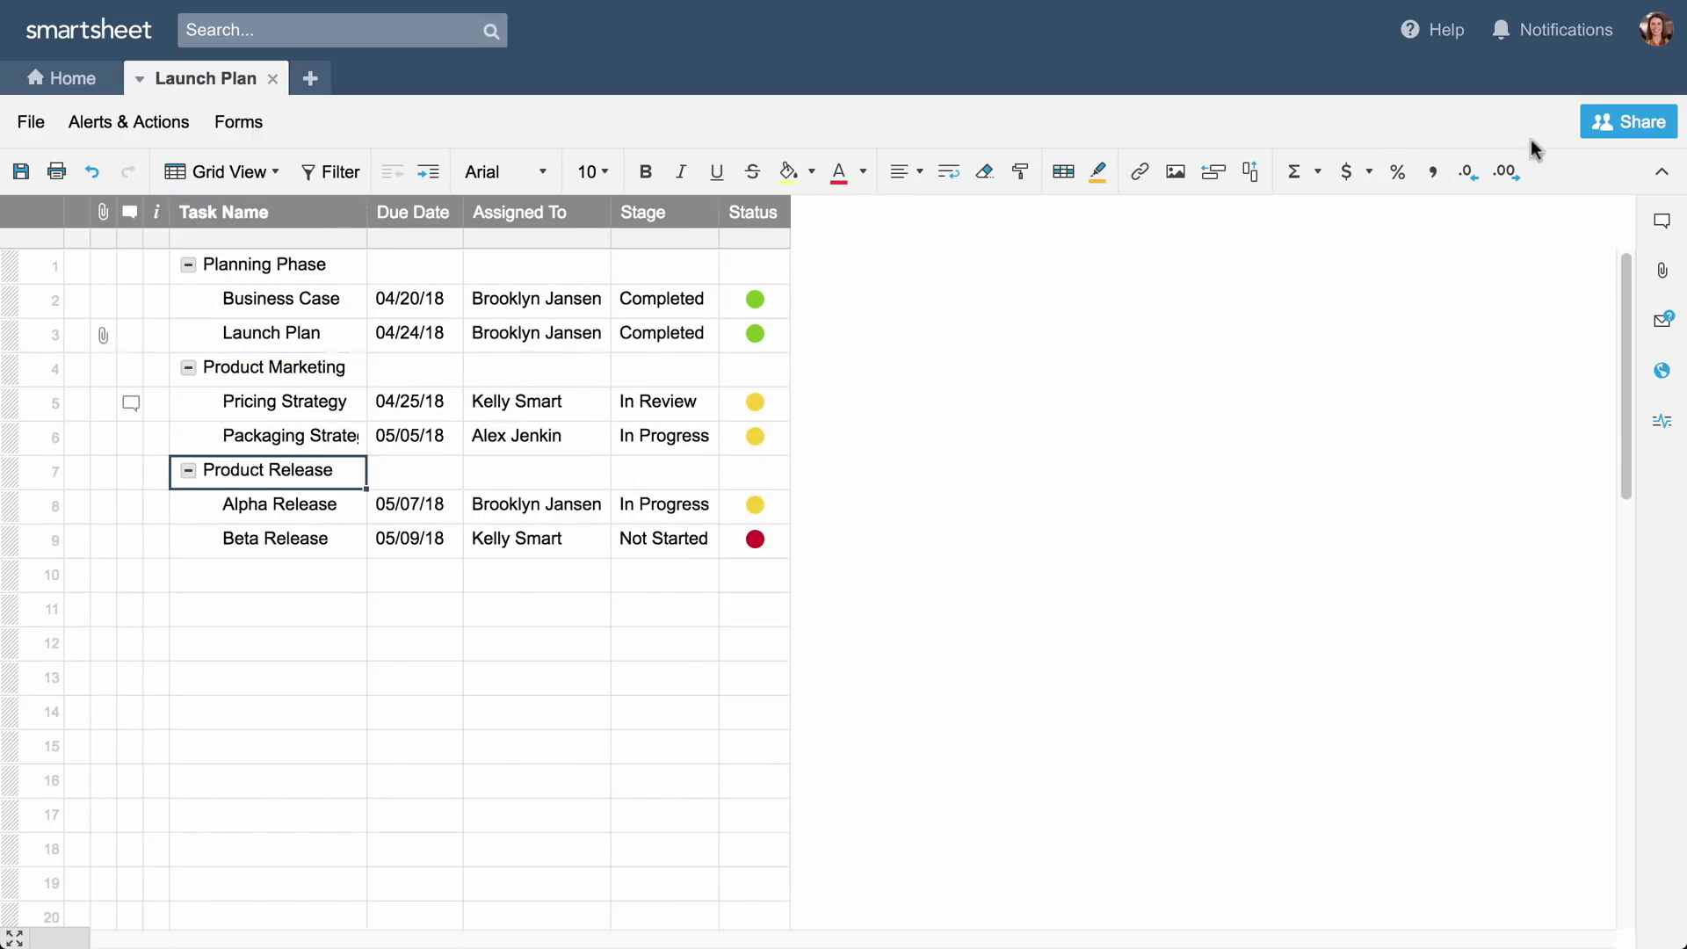
Step: Add the two collaborators to the Launch Plan sheet's sharing list
left_click(1604, 124)
type("Brook")
key("Return")
type("Alex J")
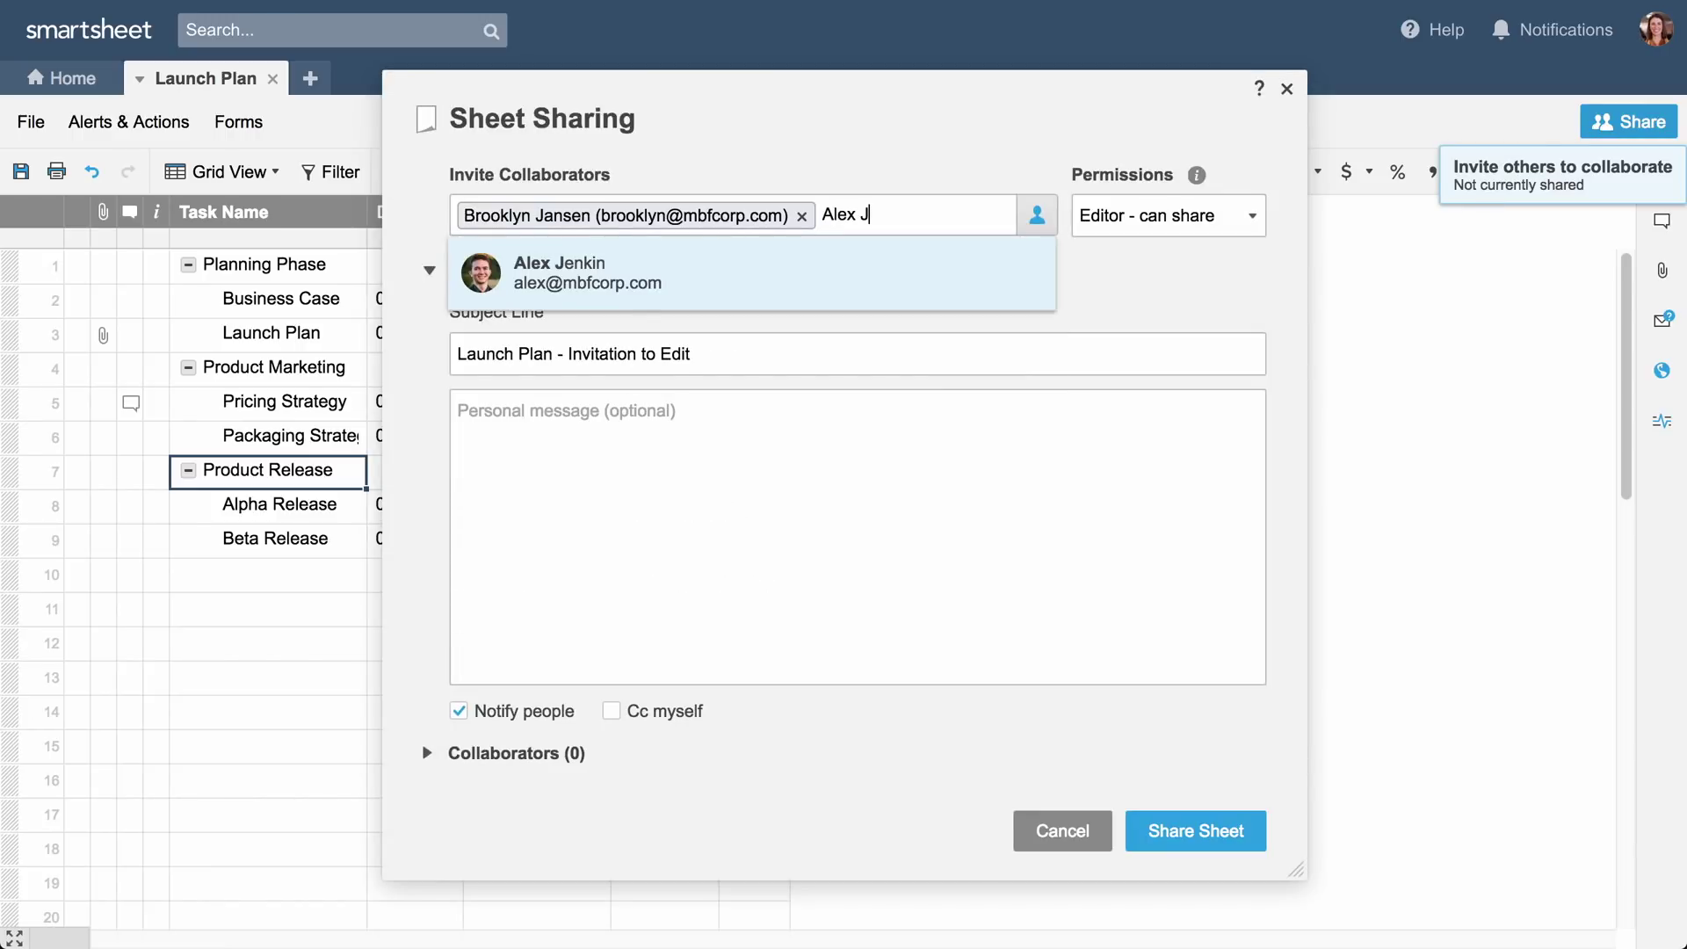
key("Return")
Step: Give them Editor - can share permission, send the invitations and close sharing
left_click(1248, 220)
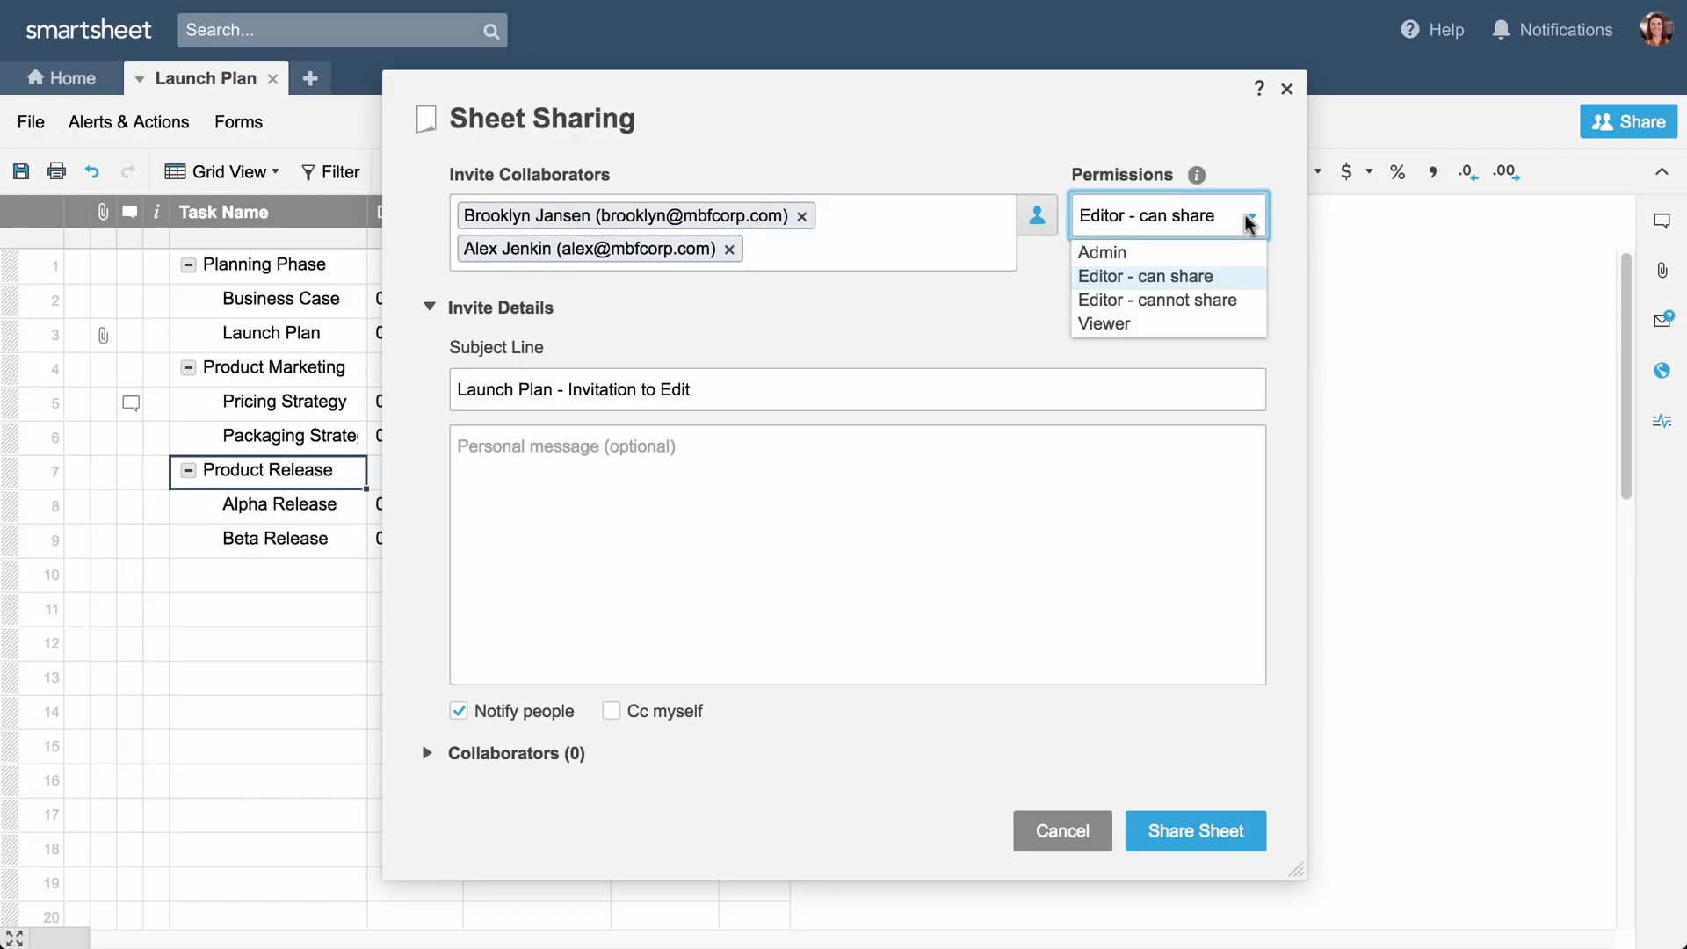
left_click(1124, 277)
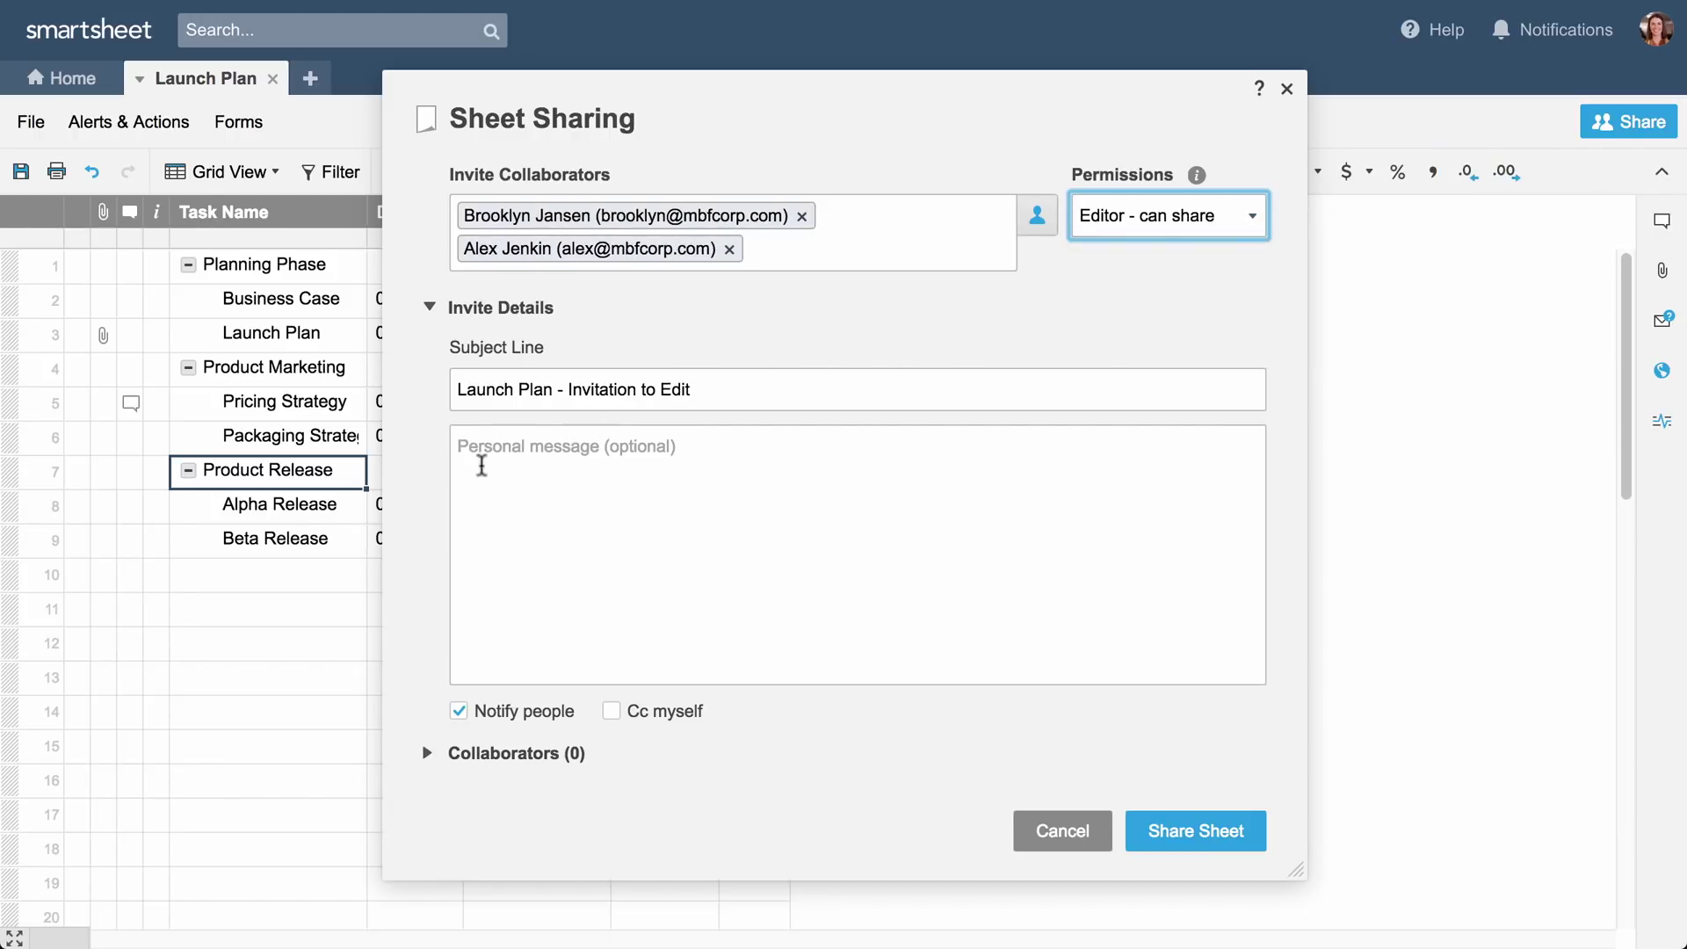
left_click(1187, 830)
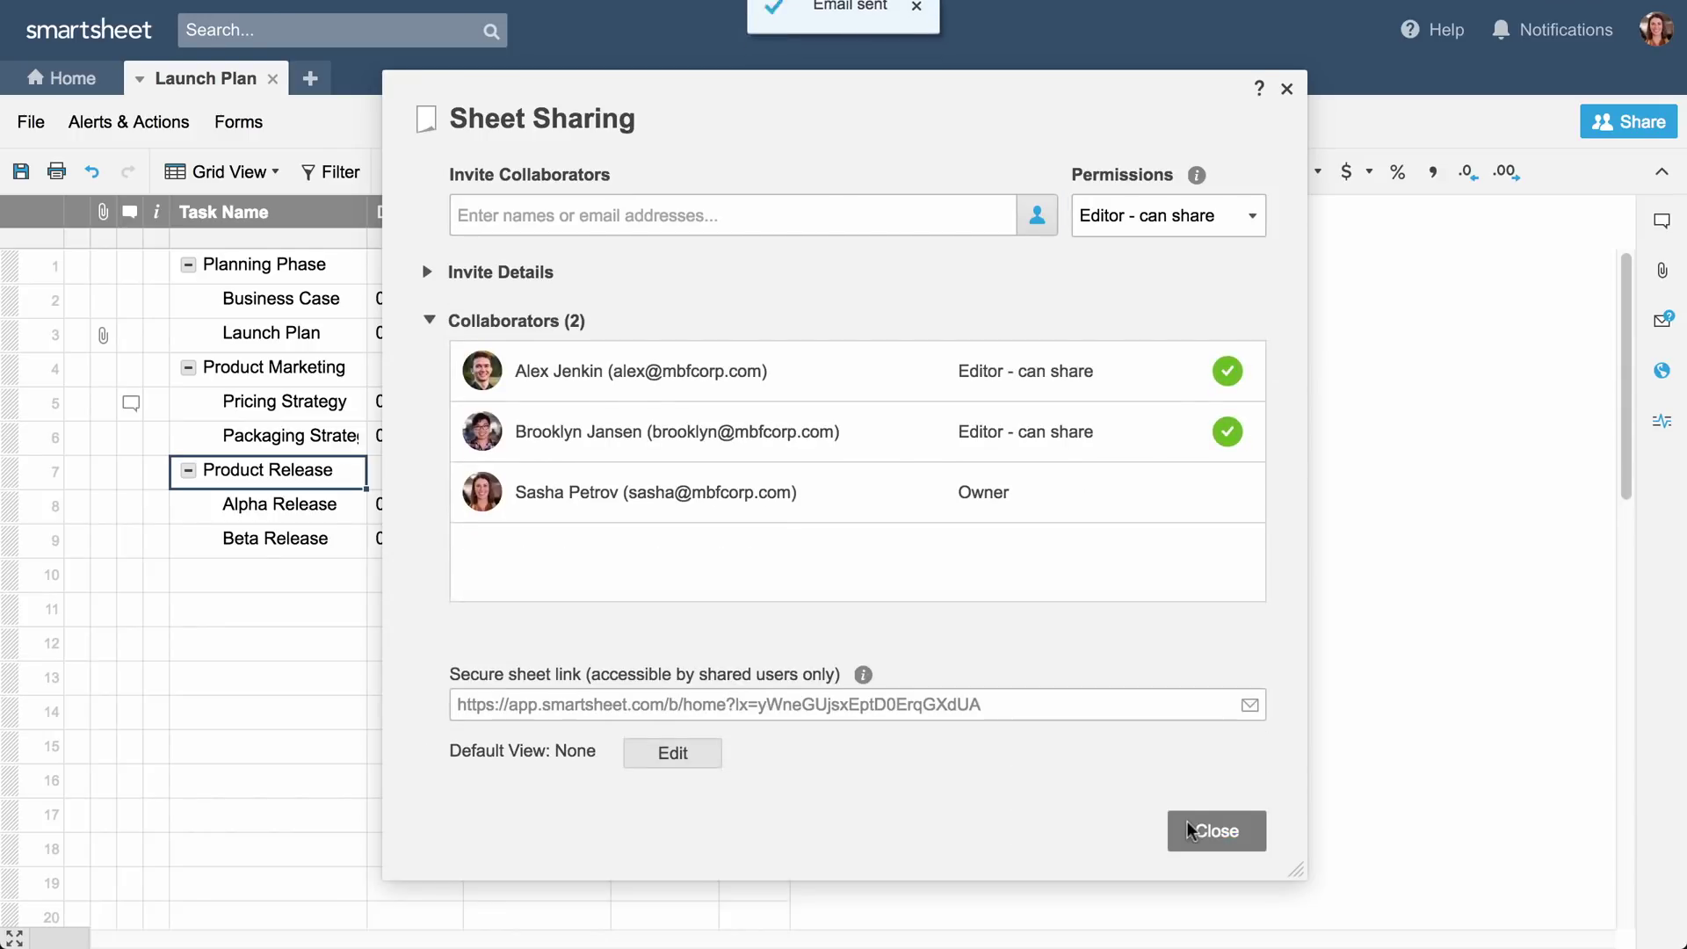
left_click(1188, 824)
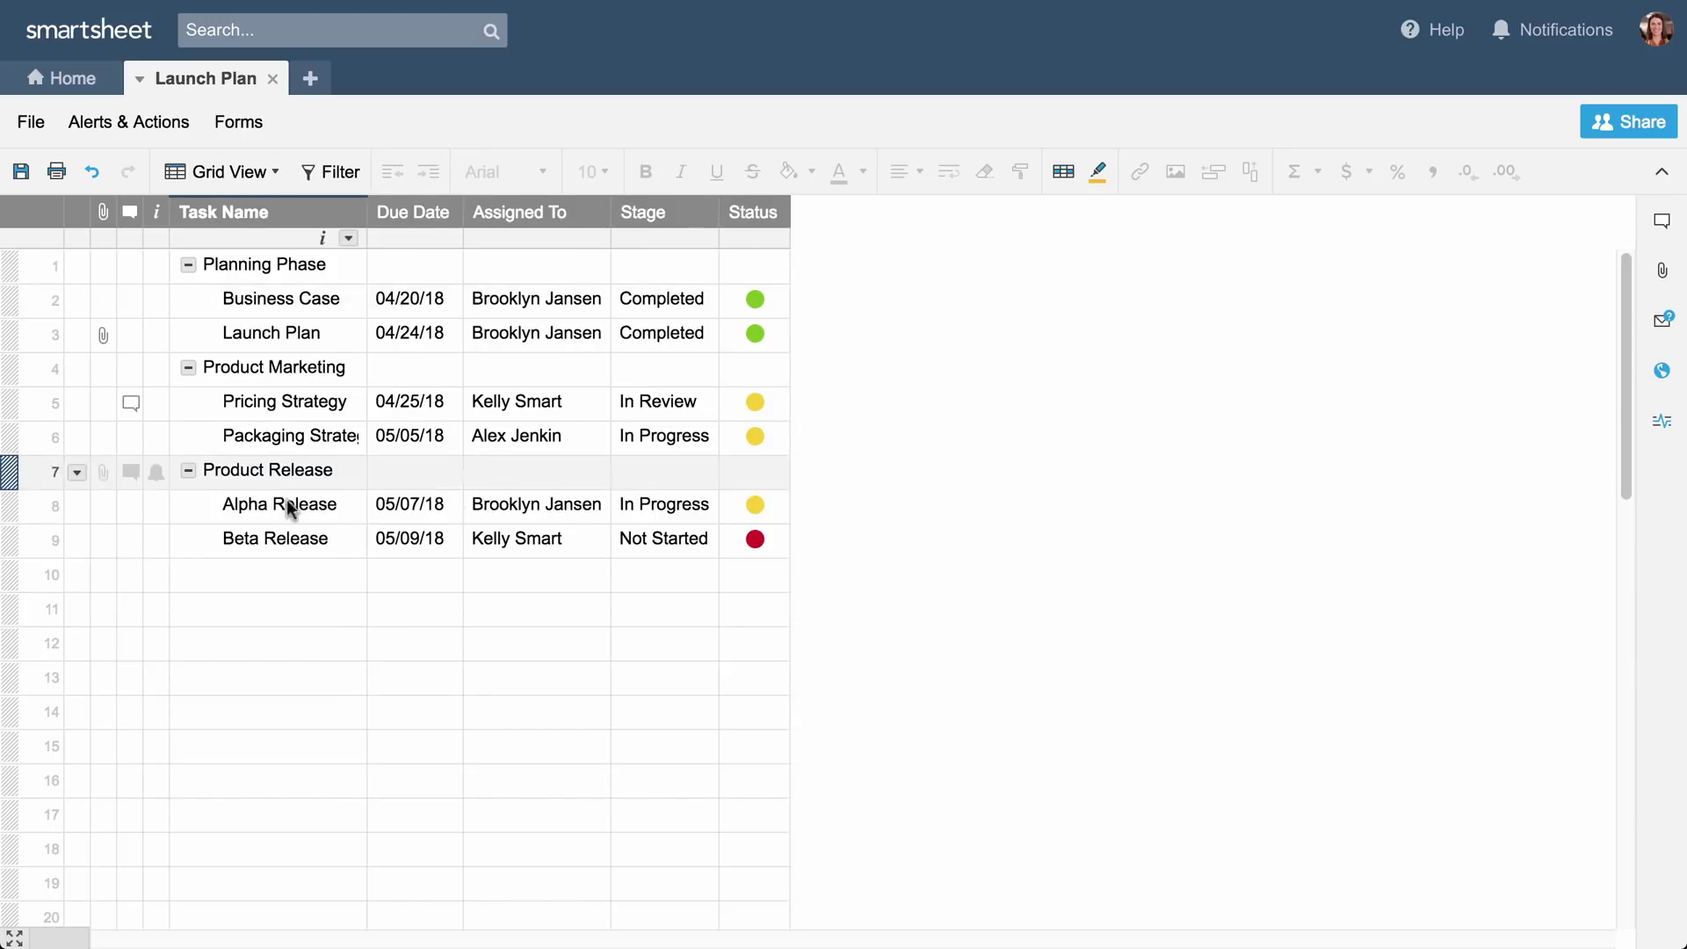
Step: Switch Launch Plan to Calendar View, then to Card View with Stage lanes
left_click(244, 174)
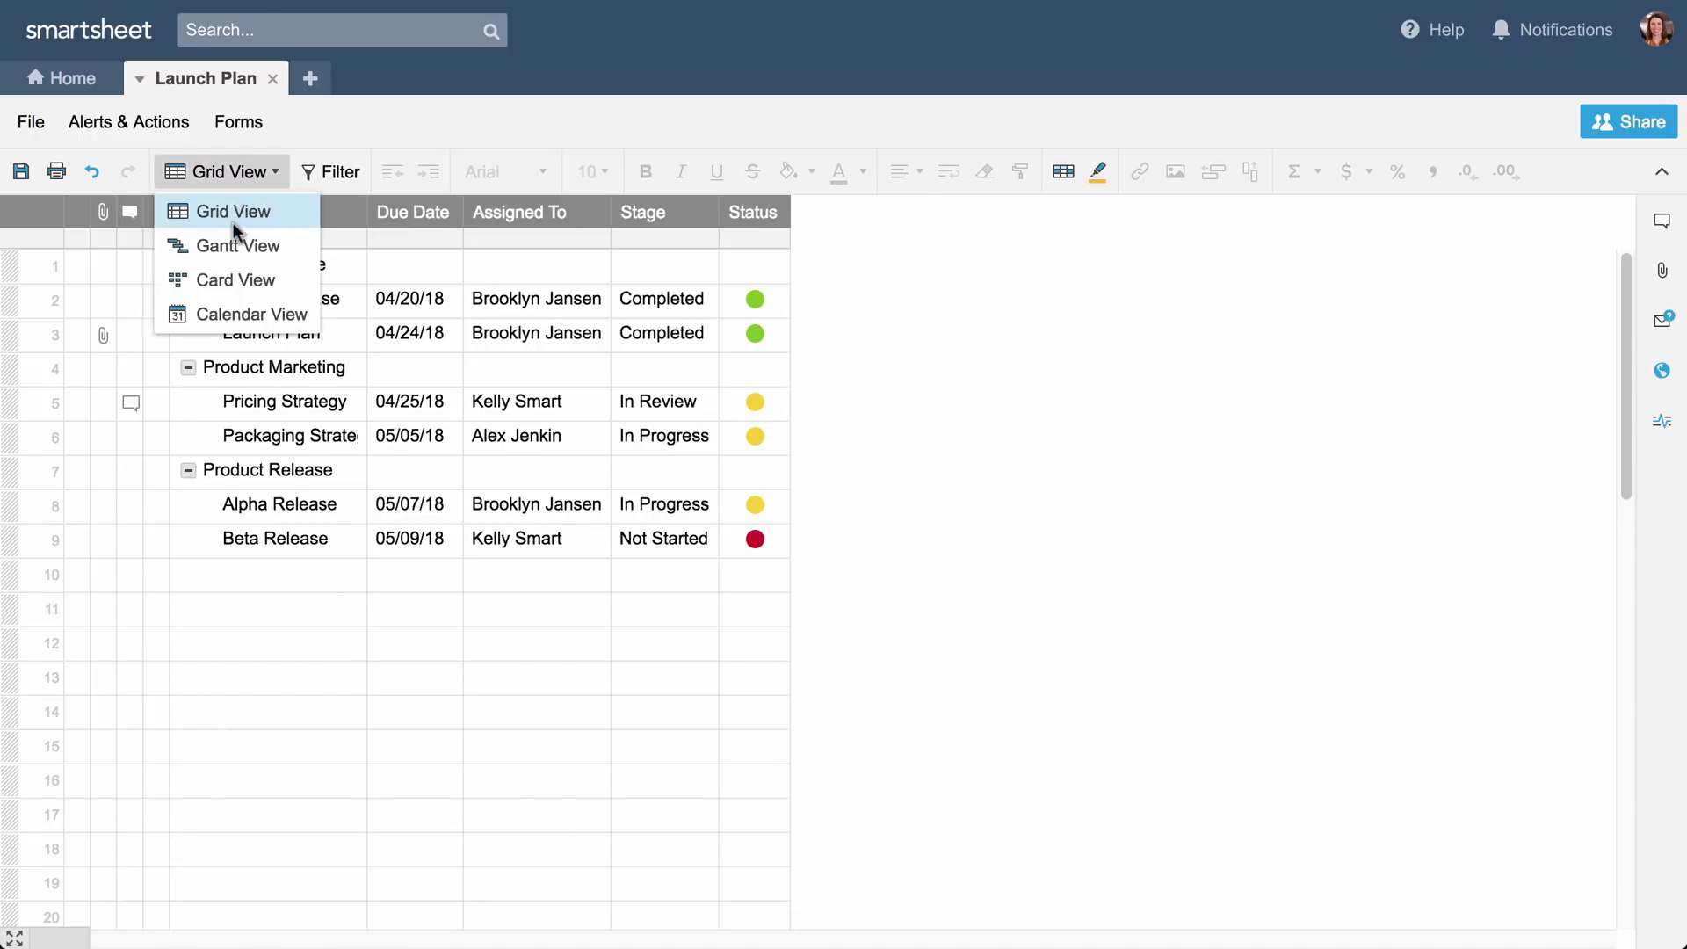
left_click(221, 314)
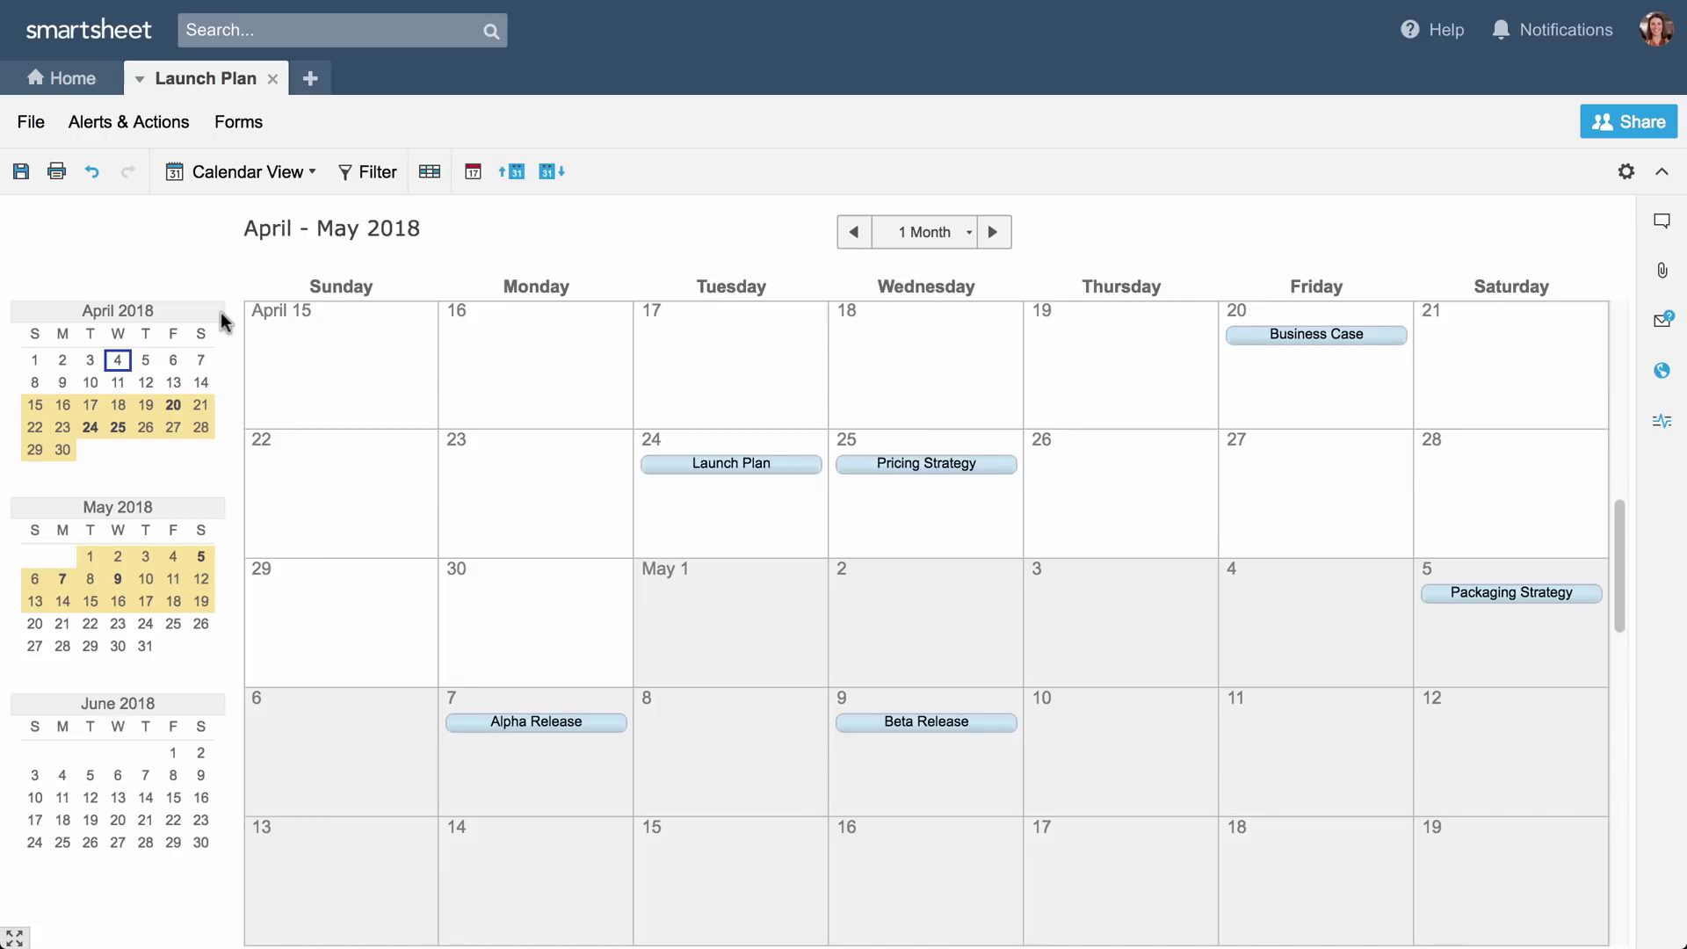
left_click(221, 176)
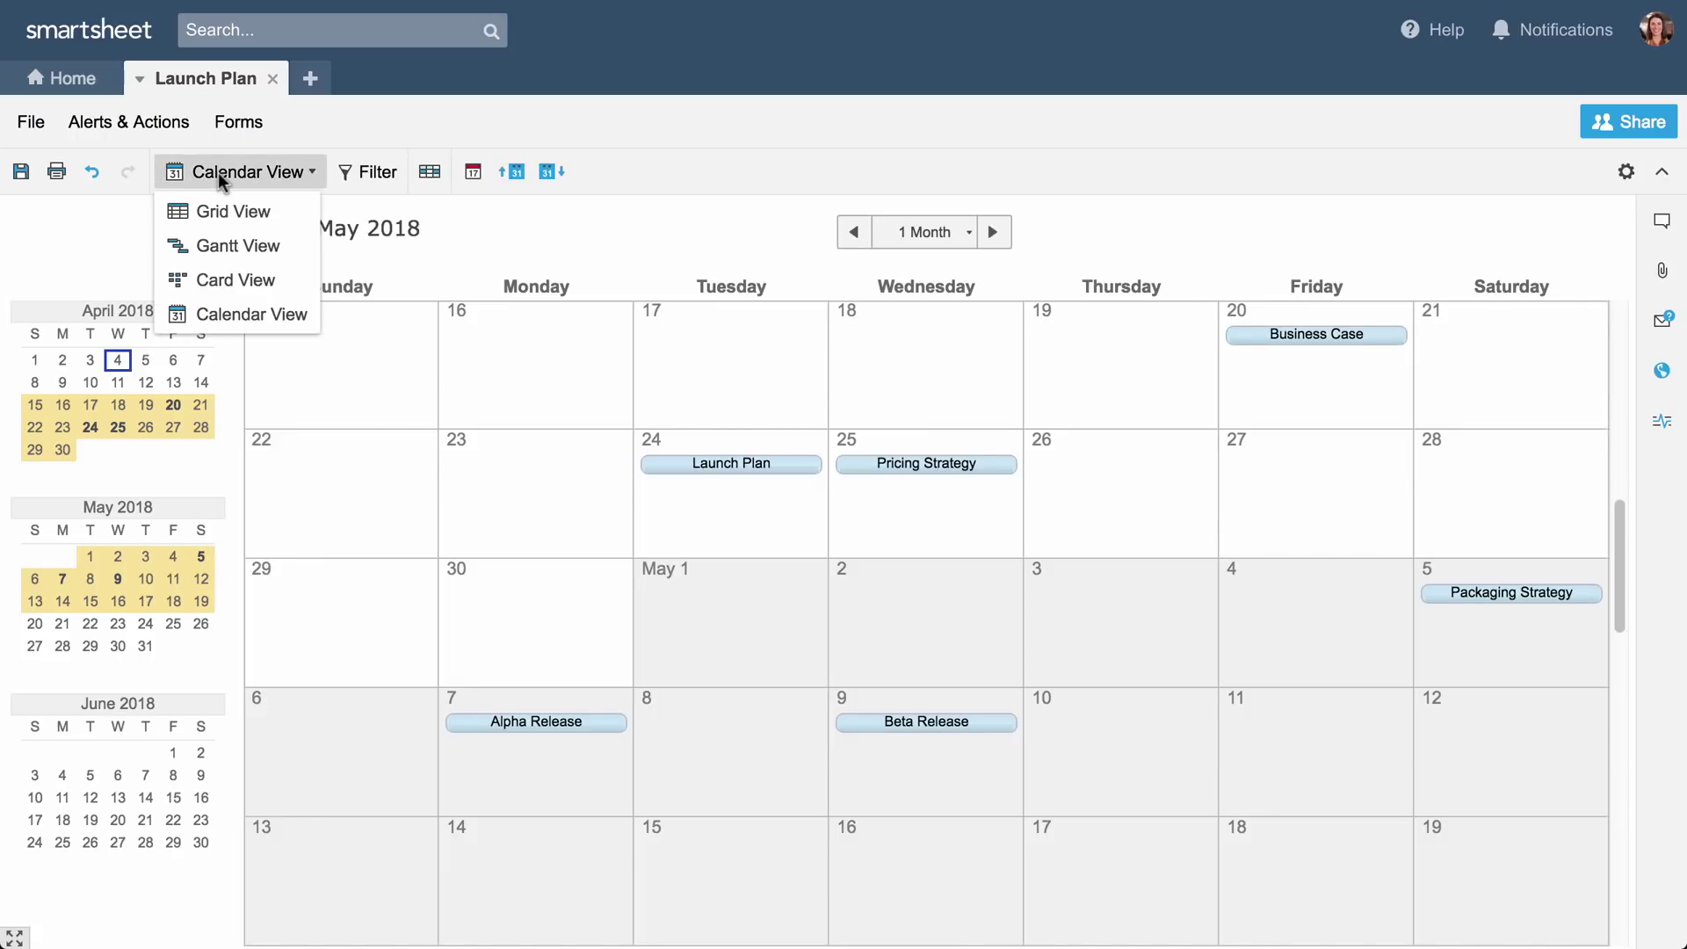
left_click(199, 280)
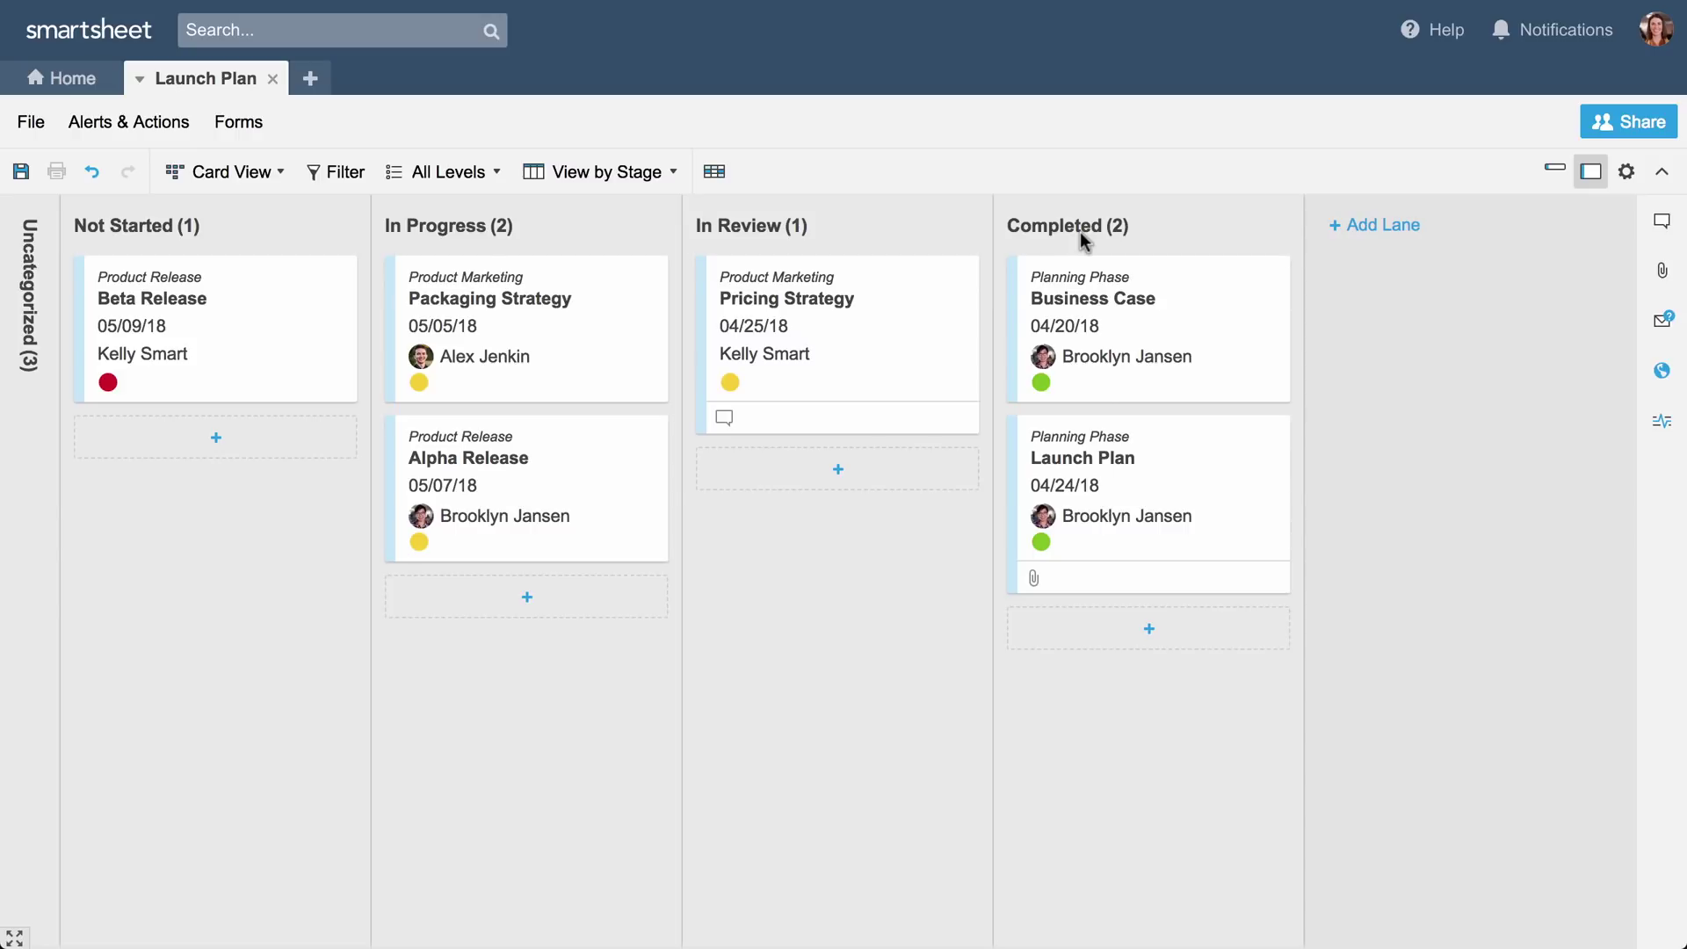
Step: Drag the Alpha Release card into In Review, then open and cancel a new-card form
left_click_drag(565, 451, 809, 465)
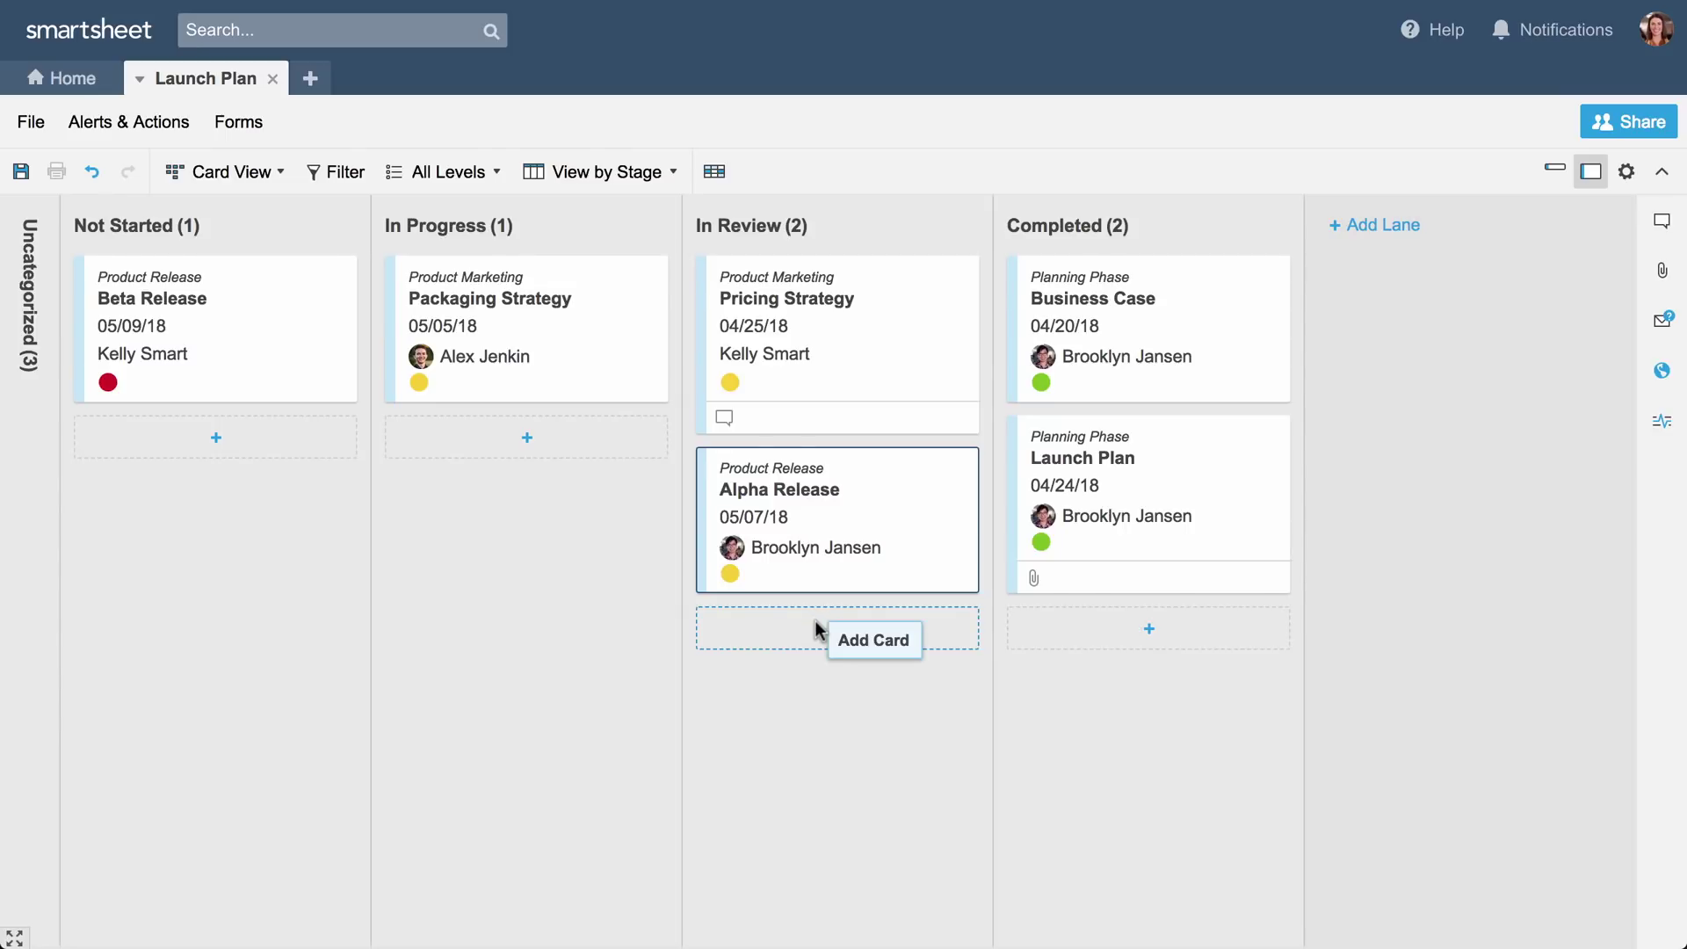
left_click(817, 630)
left_click(946, 630)
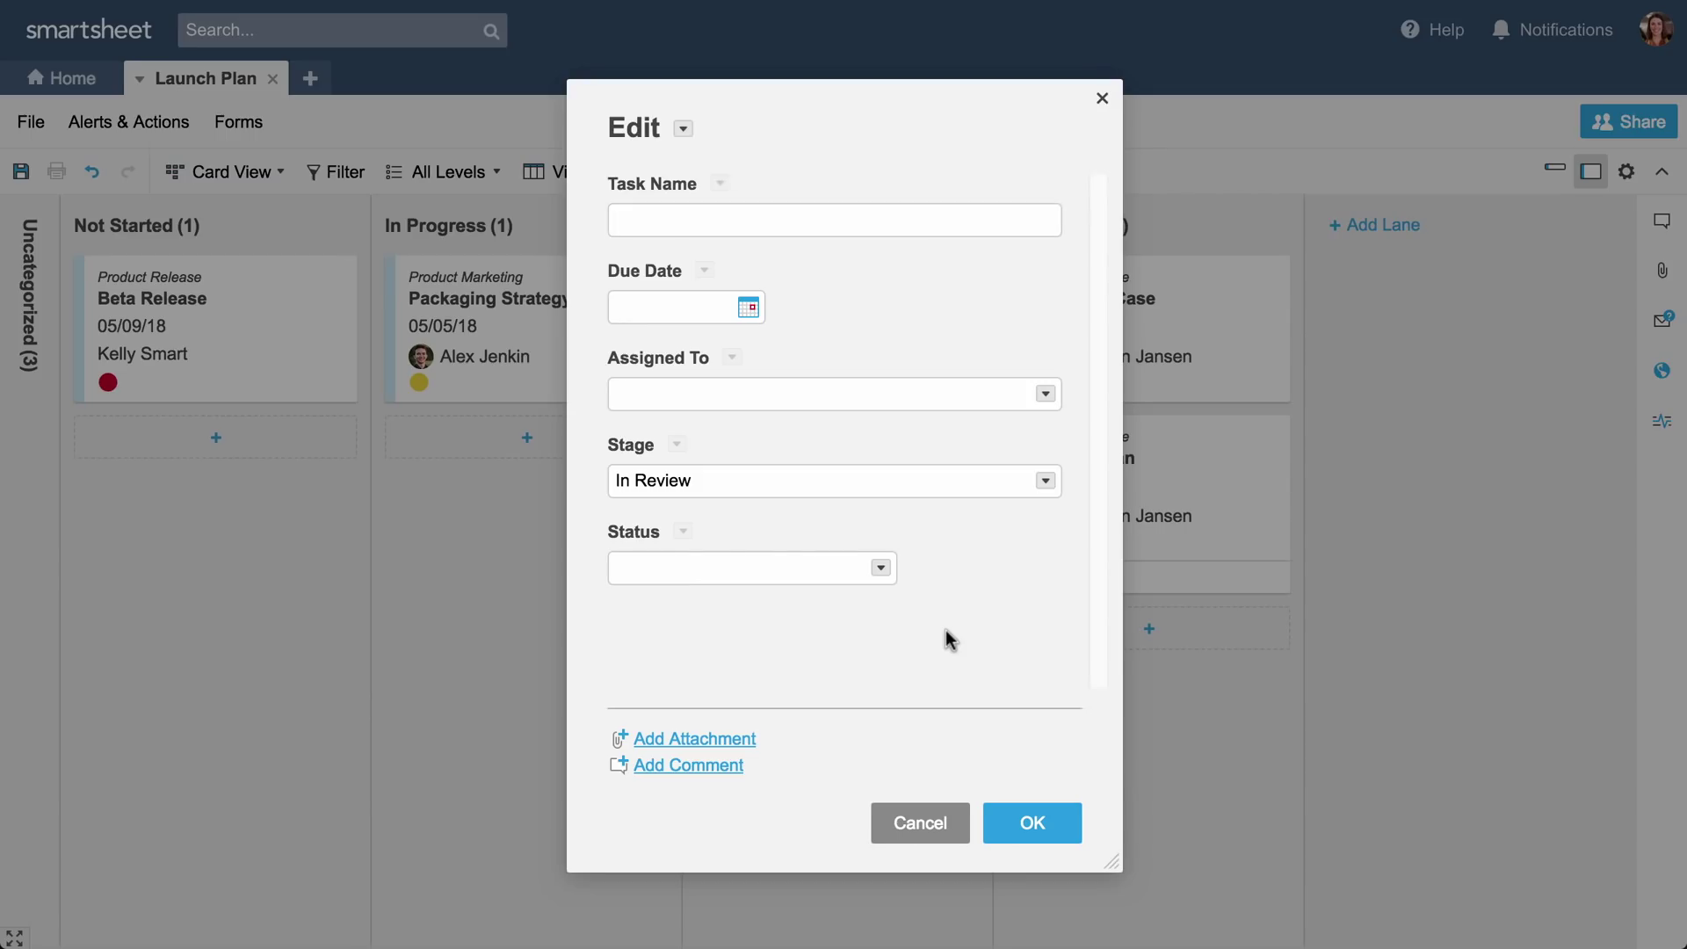
left_click(1102, 98)
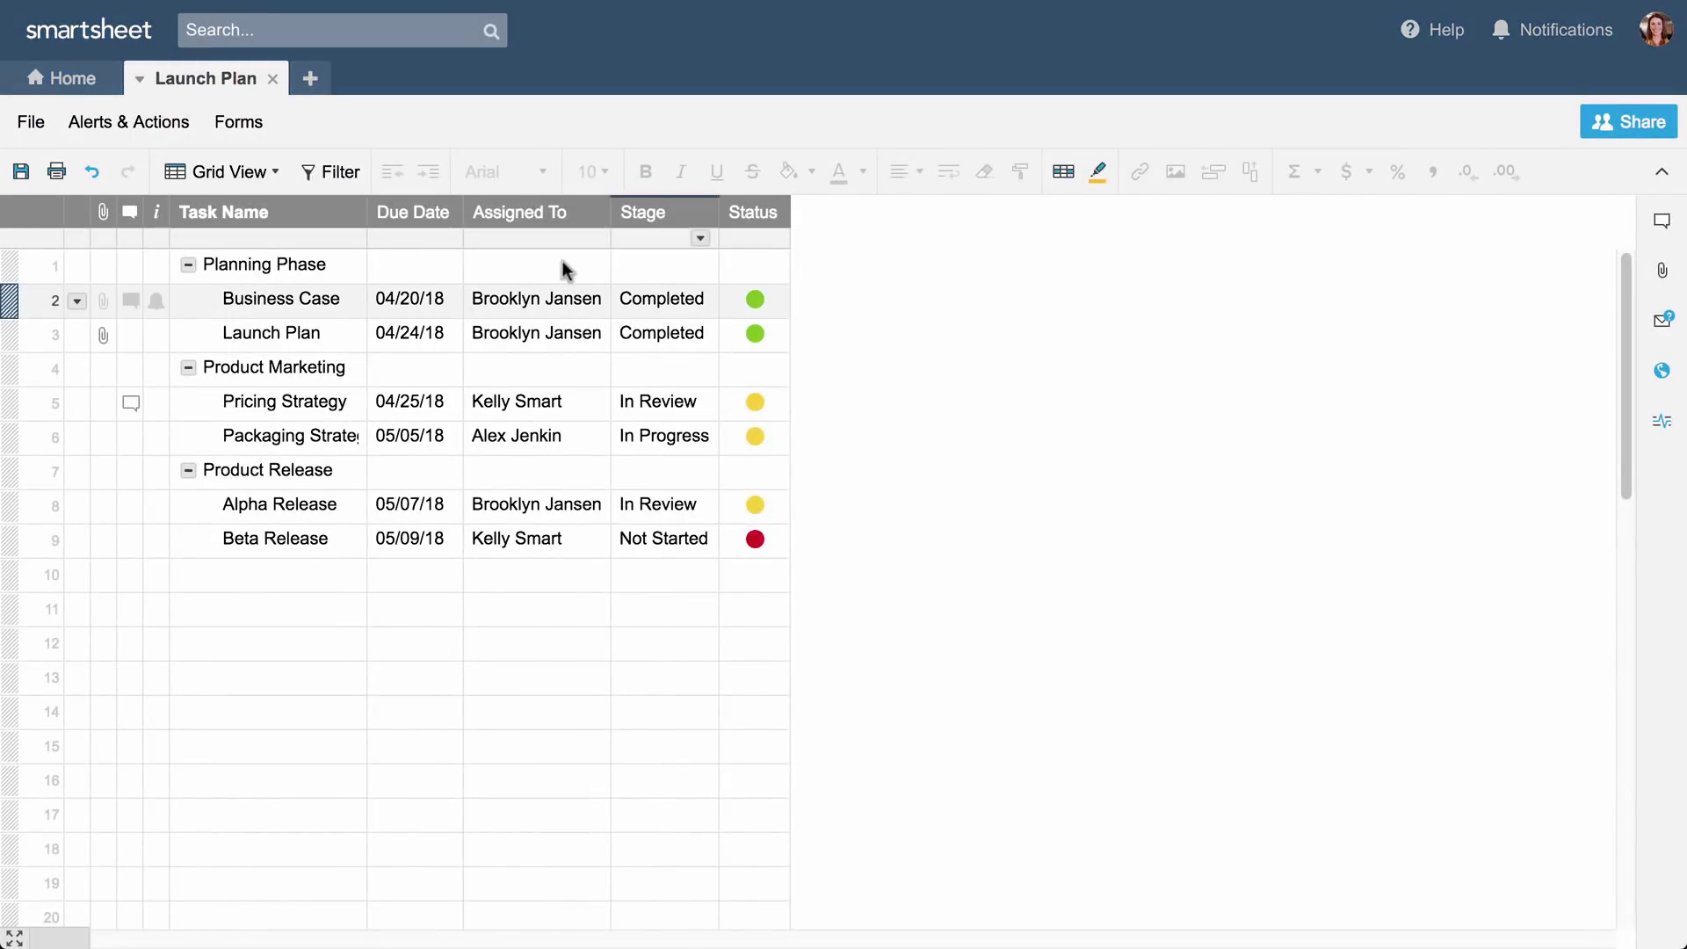
Step: Insert a Date-type column named 'Start Date' to the left of Due Date
left_click(443, 212)
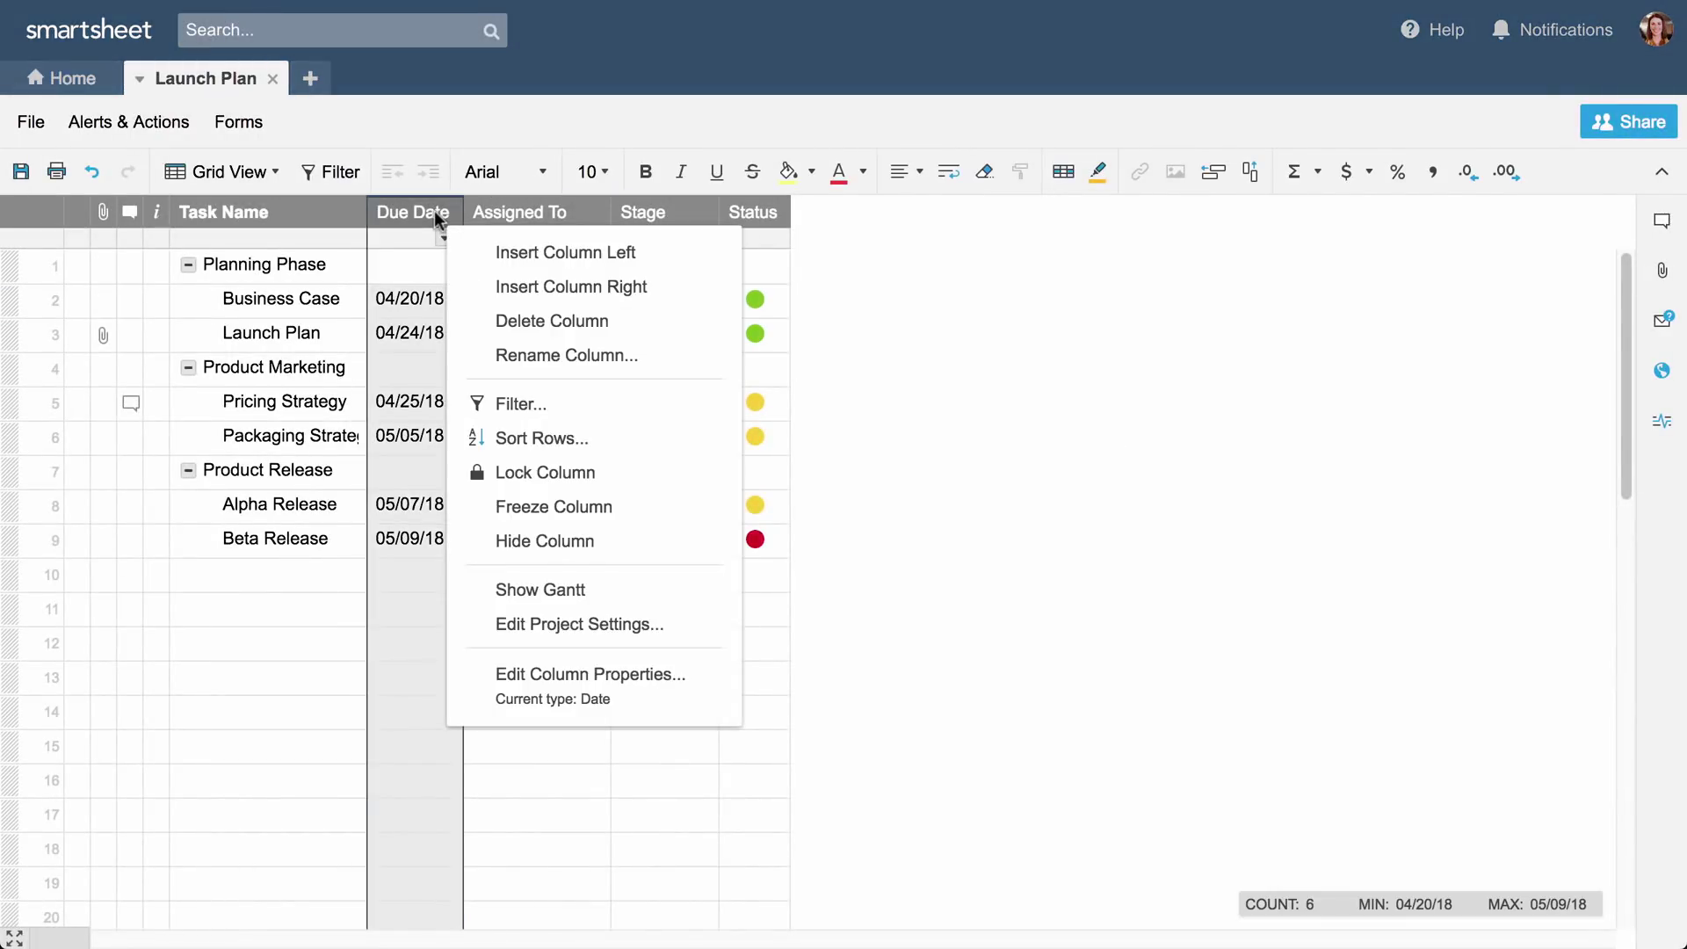
left_click(507, 252)
type("Start Date")
left_click(703, 474)
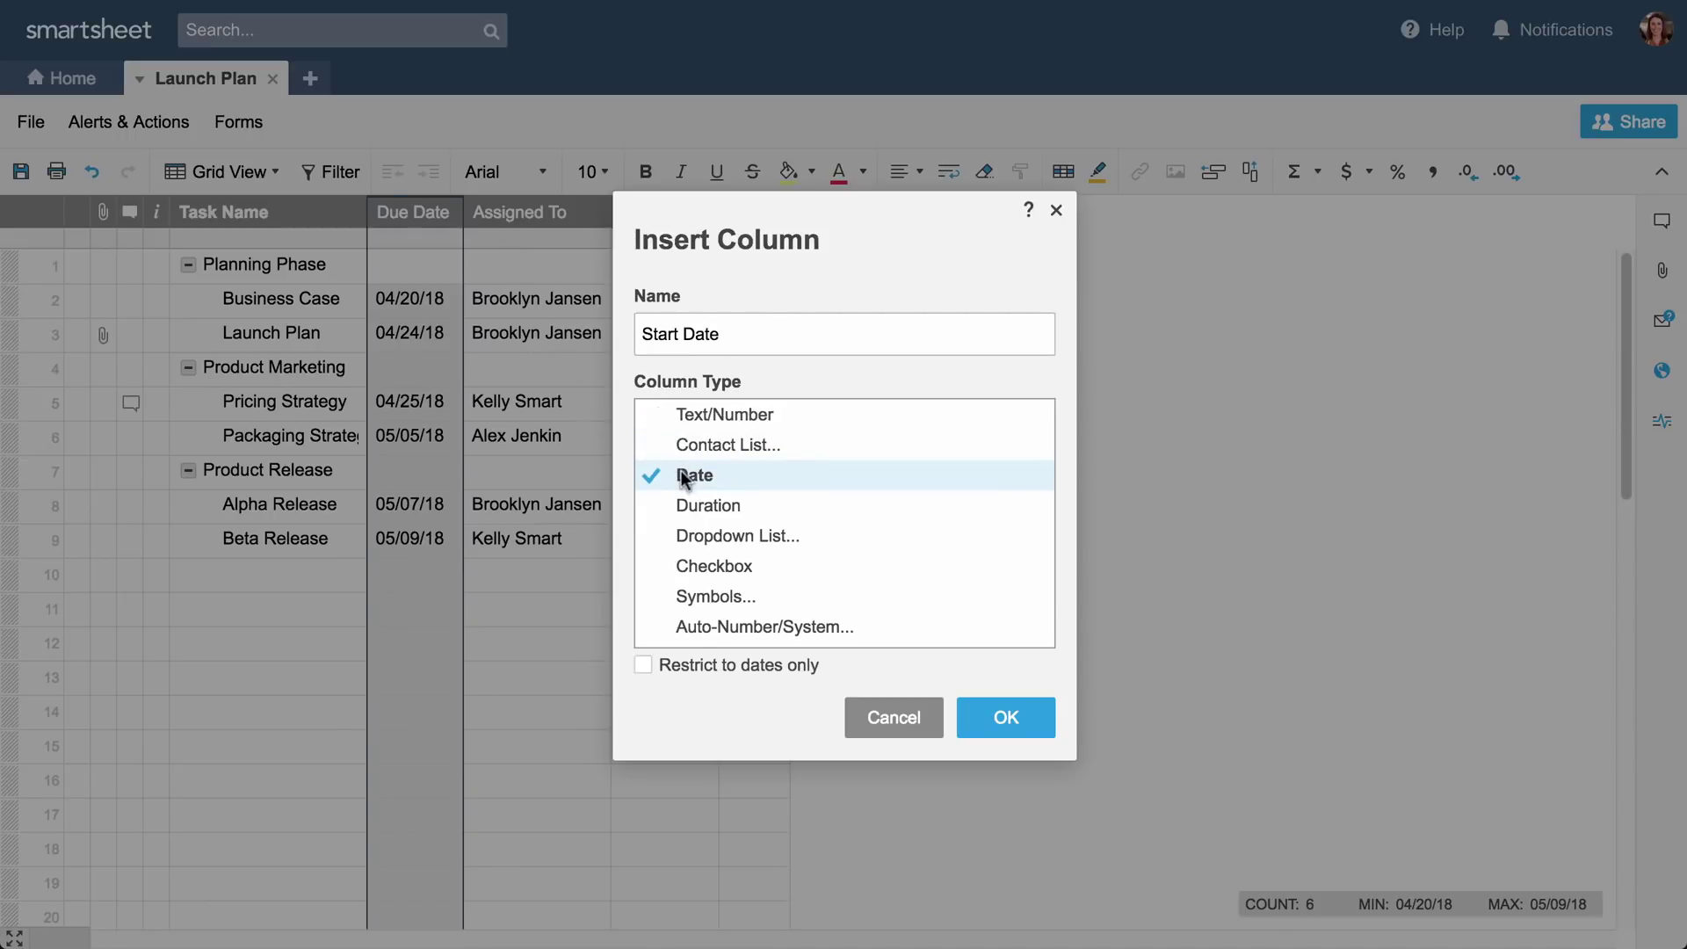
left_click(1019, 715)
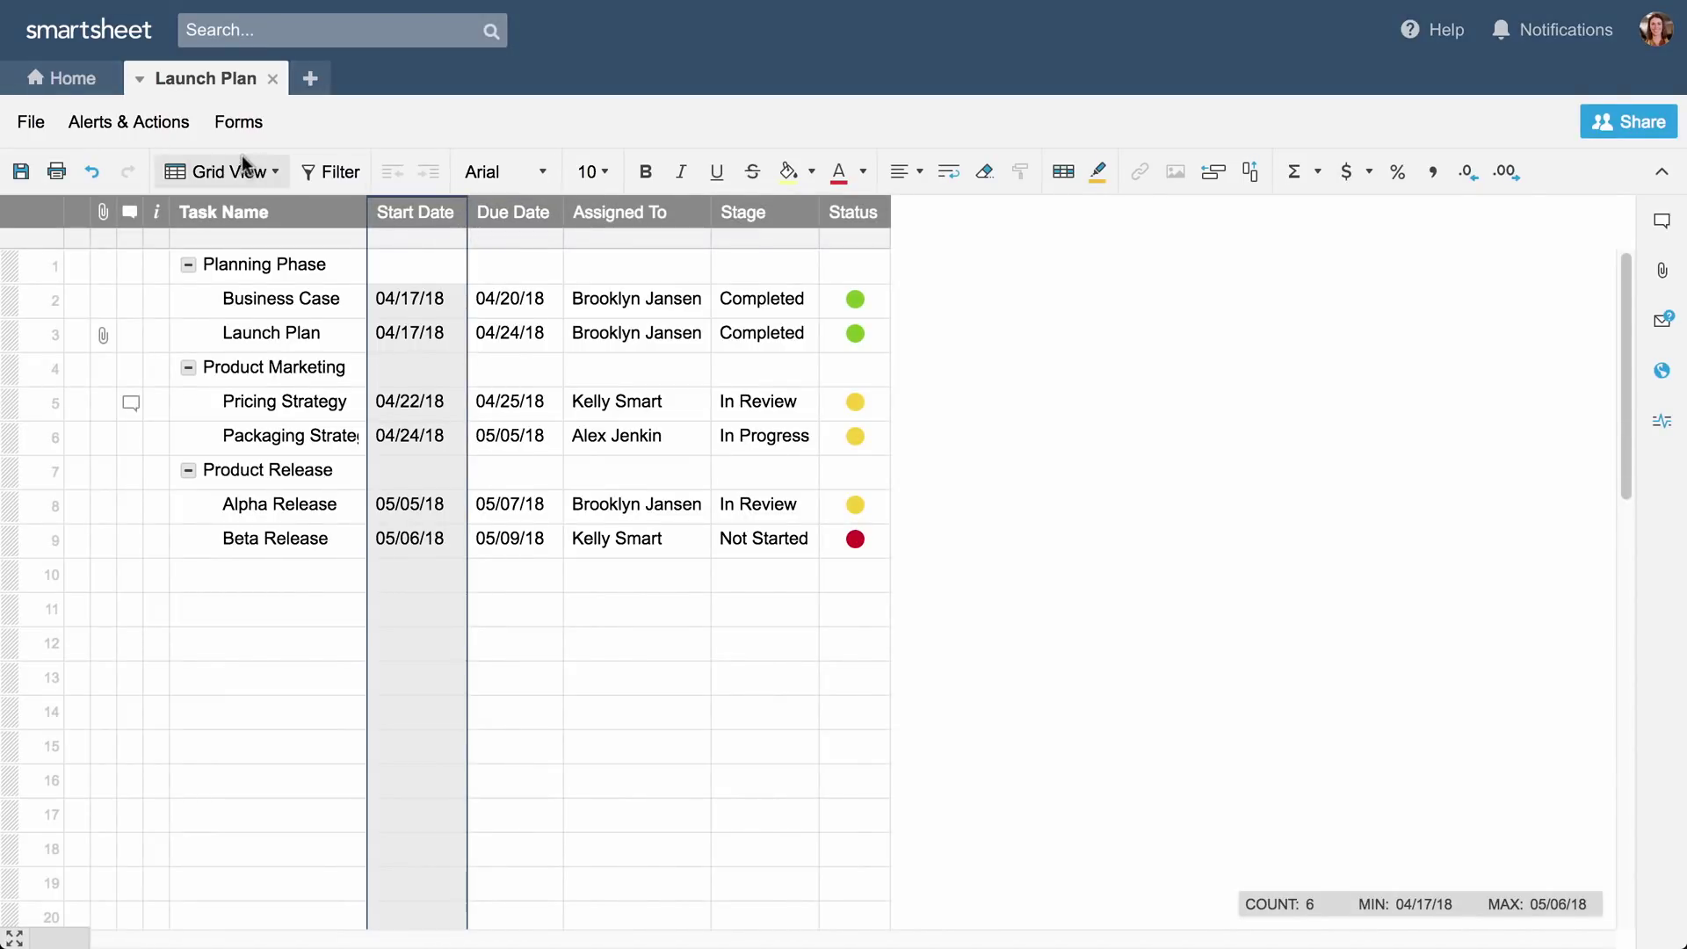
Step: Switch the sheet to Gantt View and open the help resources
left_click(242, 163)
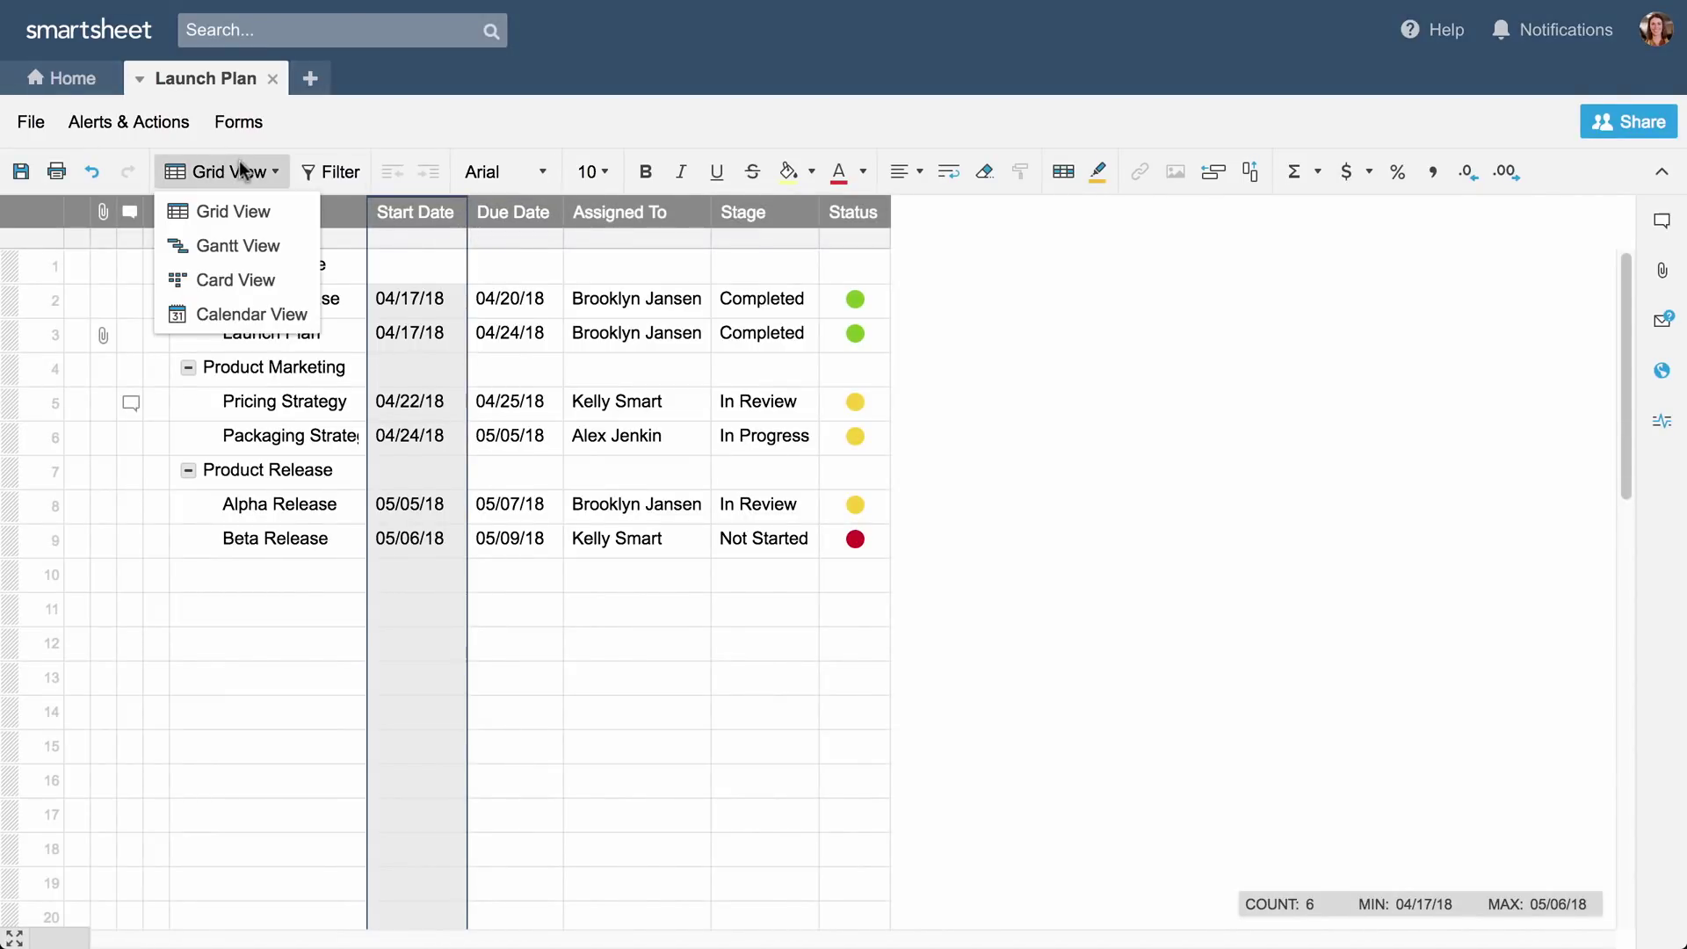
left_click(230, 242)
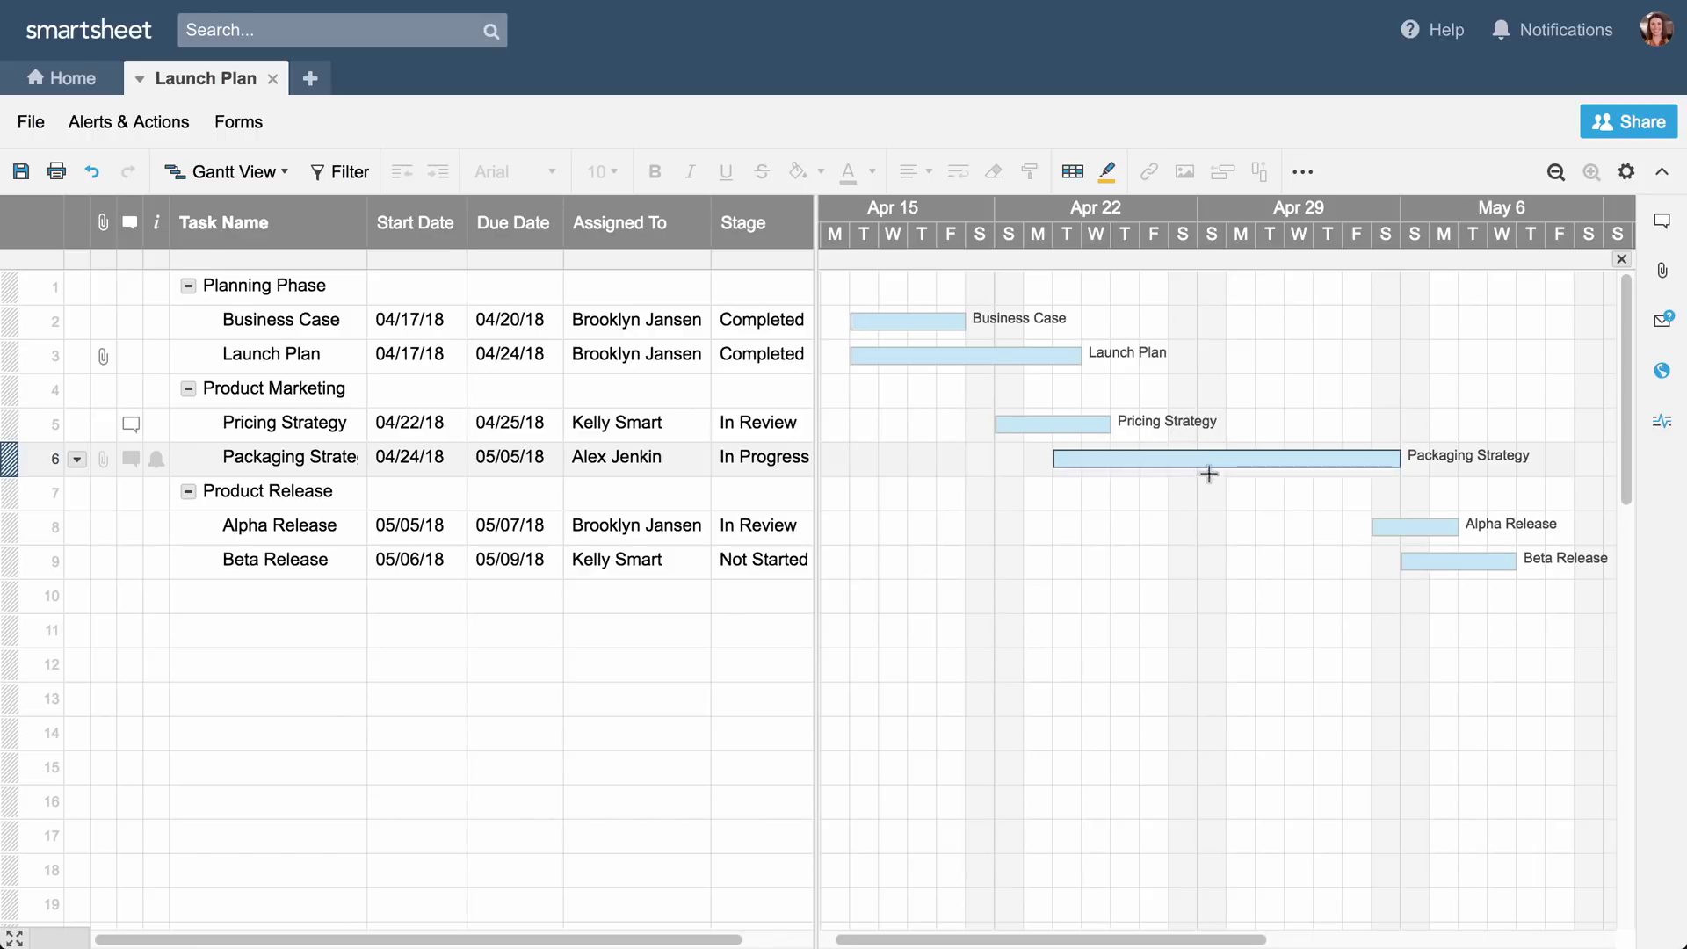
left_click(1439, 31)
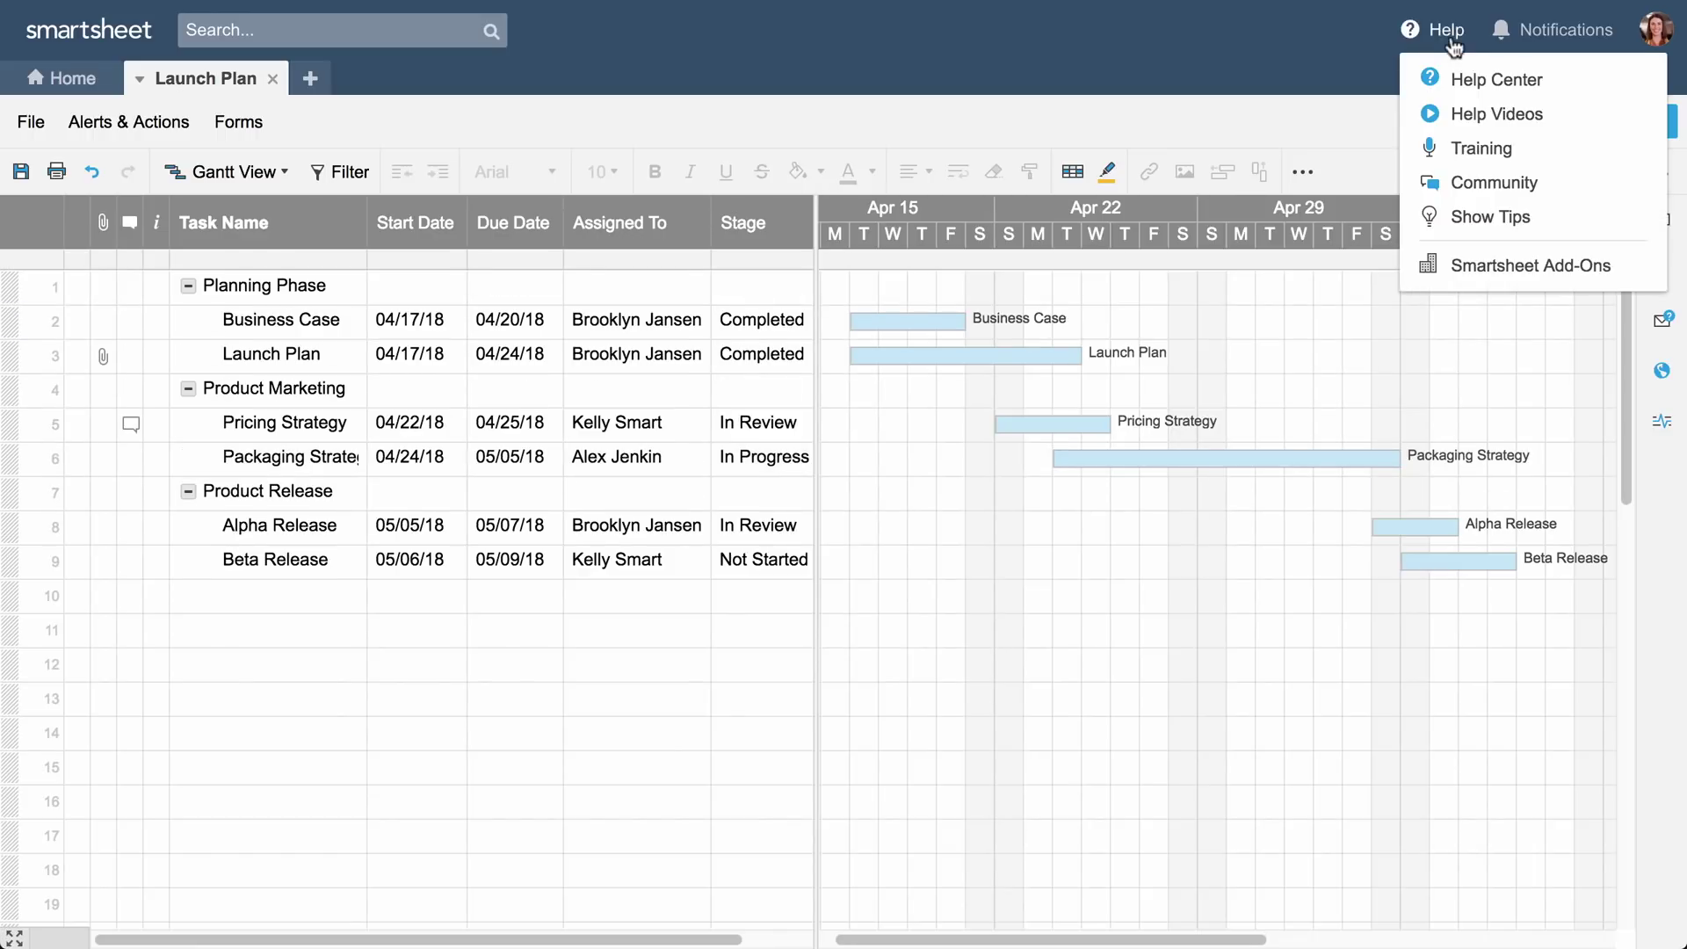